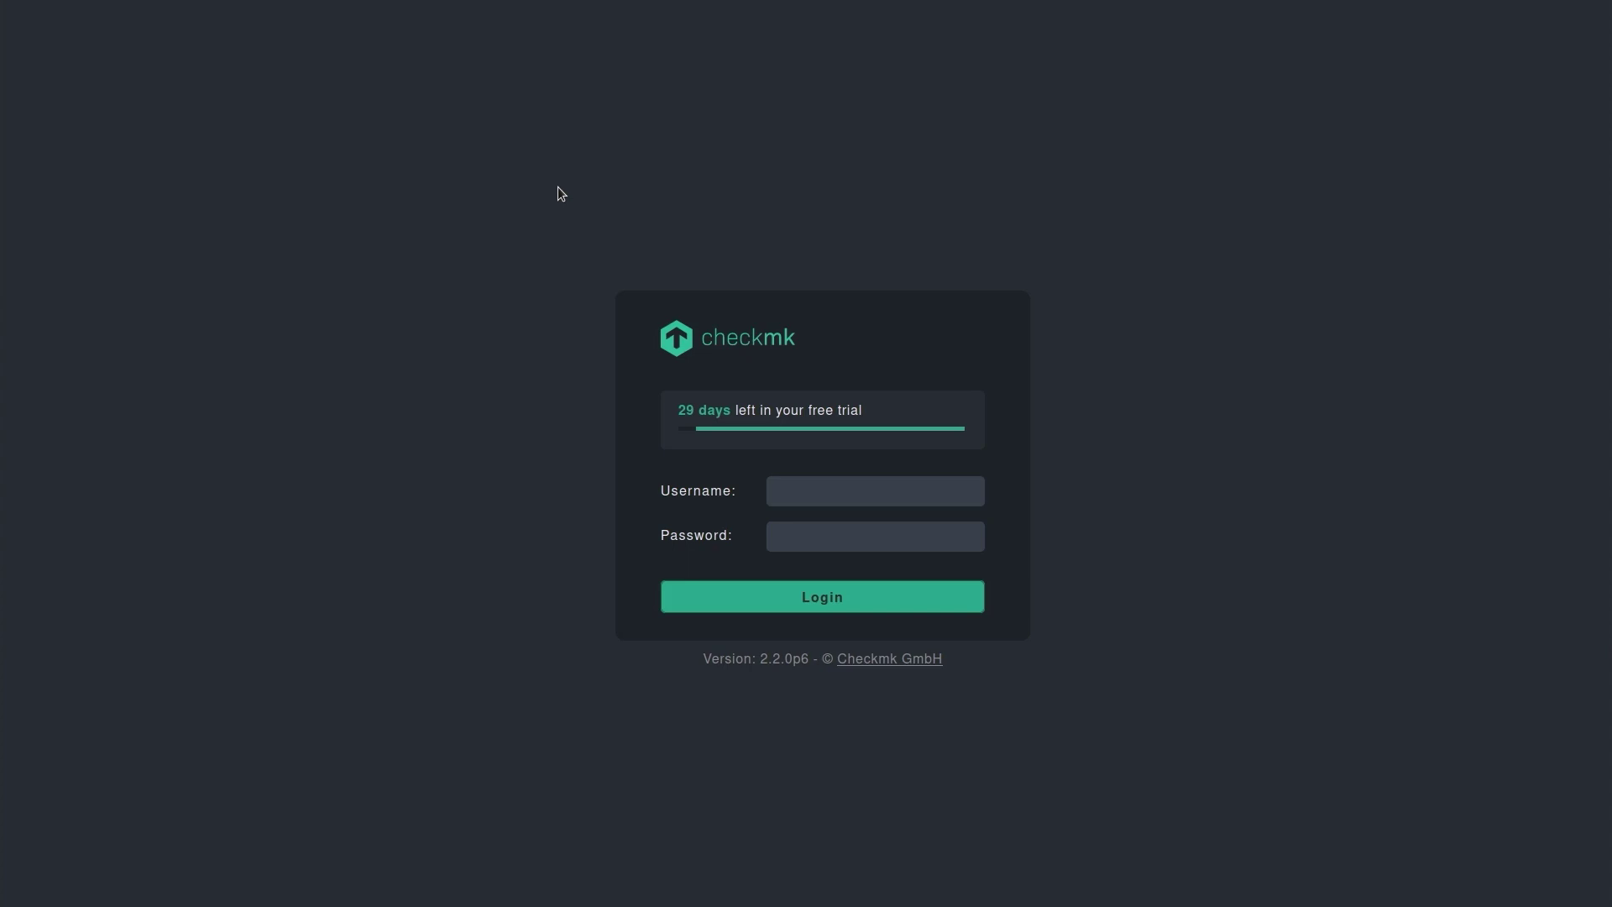
{"action": "left_click", "coordinate": [308, 20]}
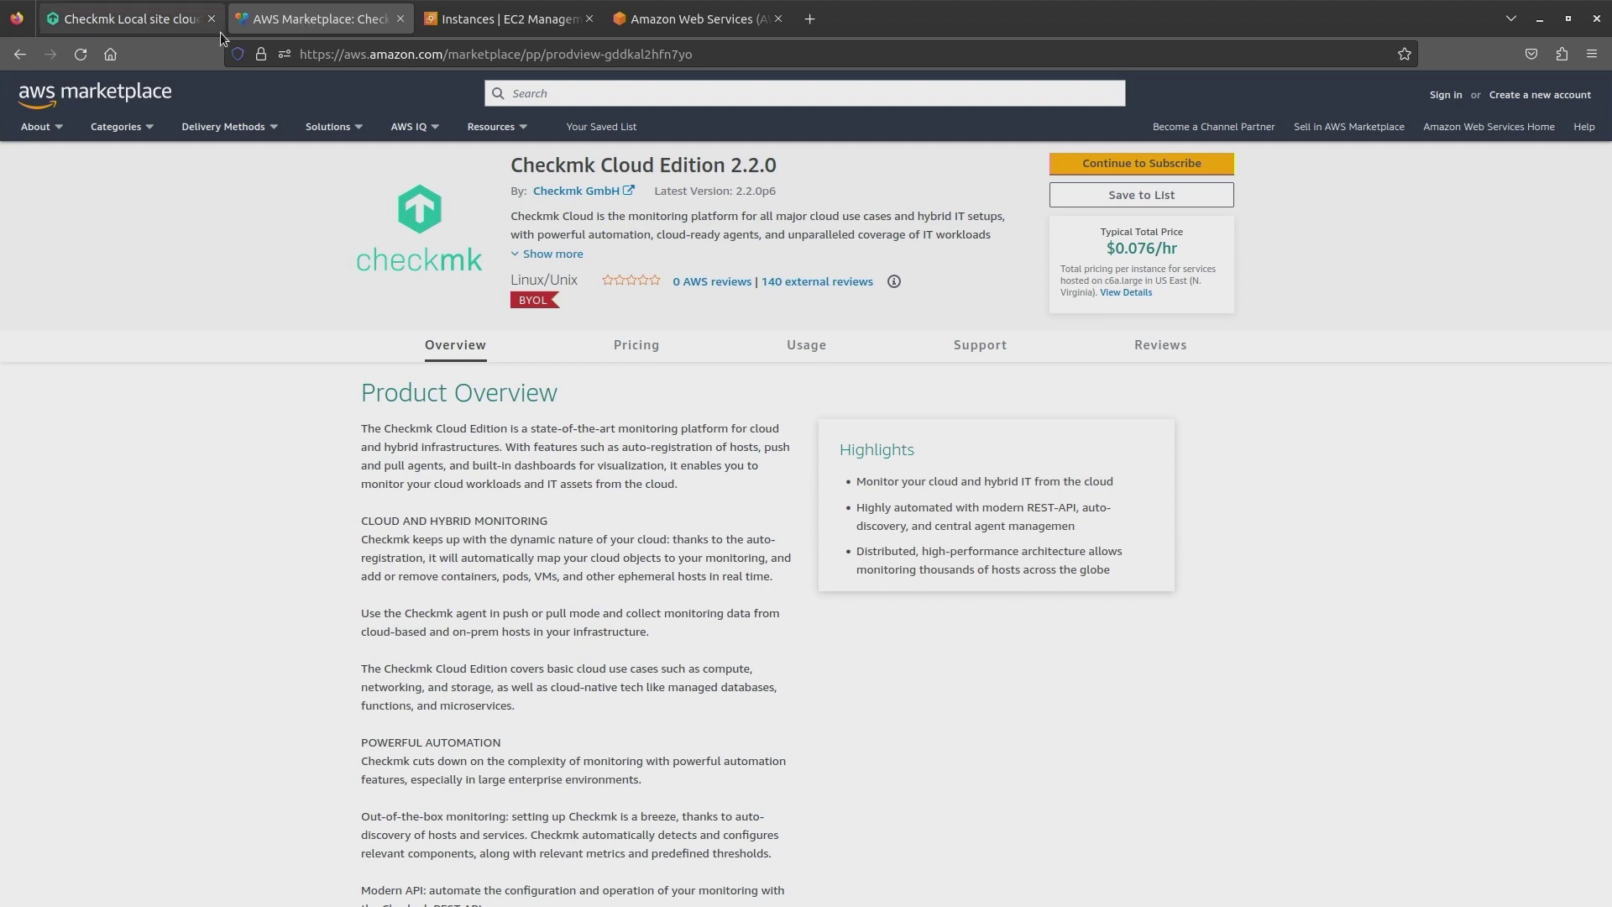
{"action": "key", "text": "F11"}
{"action": "left_click", "coordinate": [131, 25]}
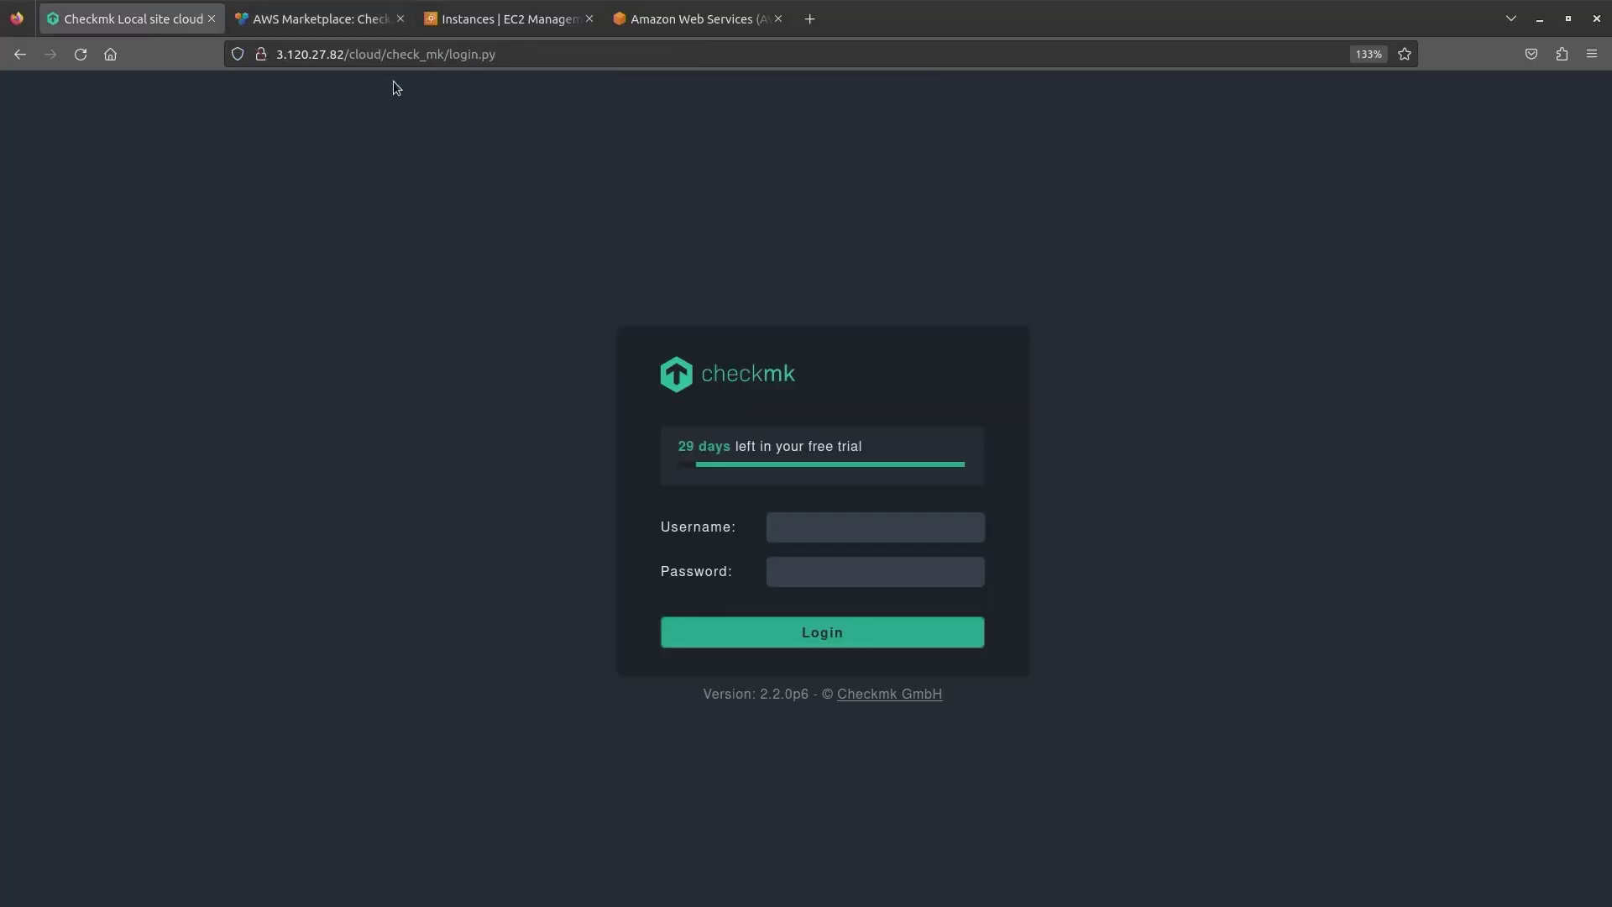
{"action": "key", "text": "alt+Tab"}
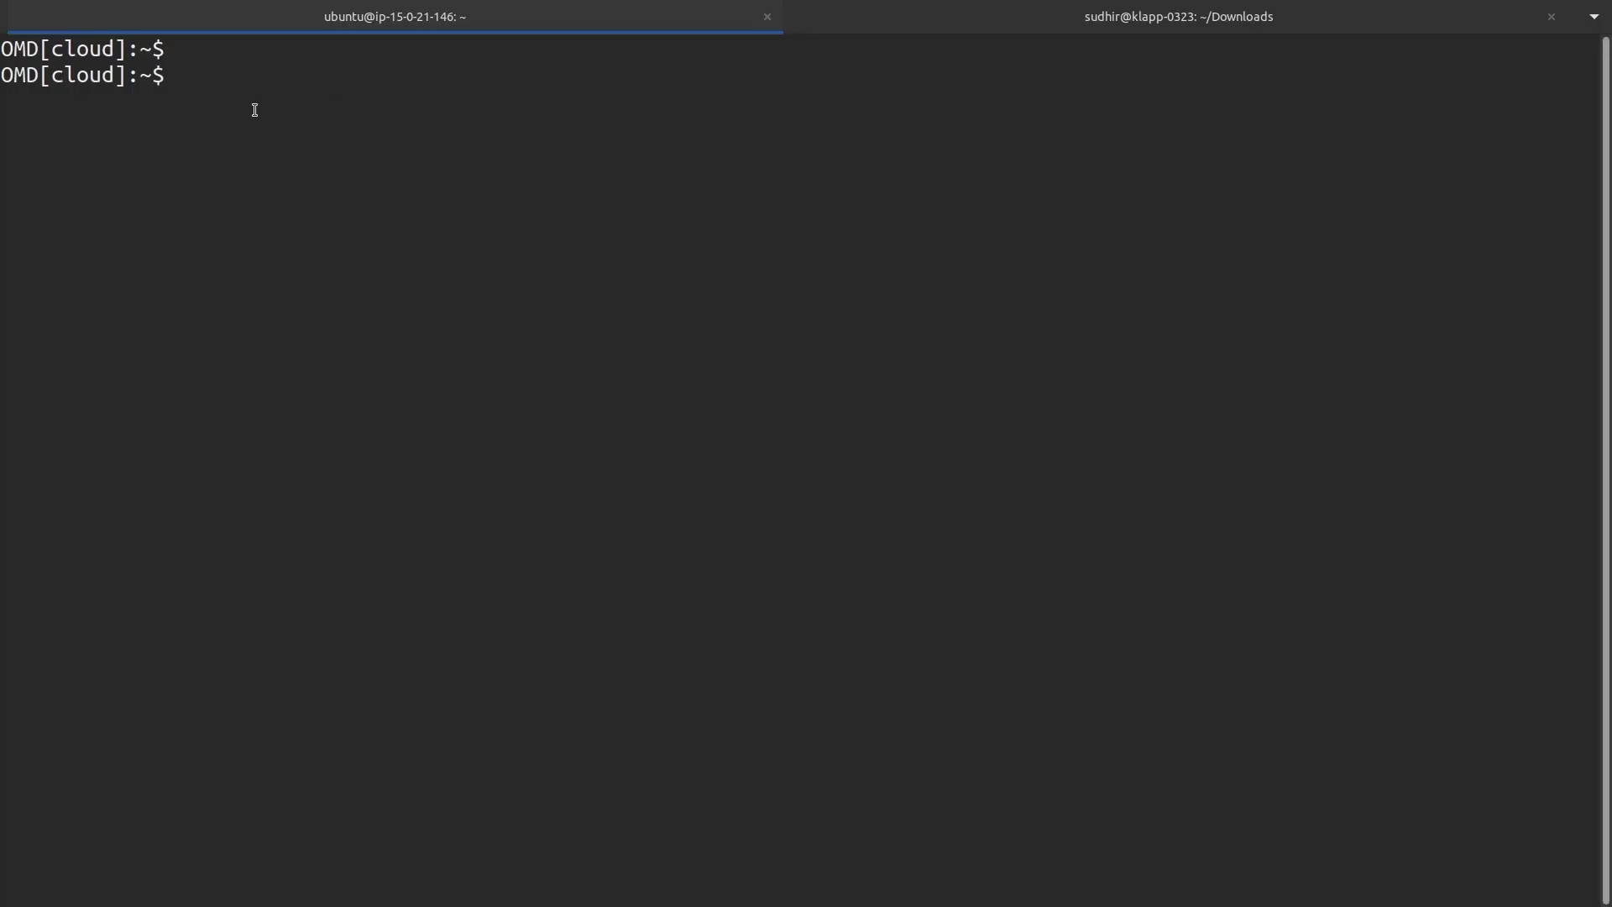
- Run omd version and omd status to confirm OMD 2.2.0p6.cce with all site services running
{"action": "type", "text": "omd version"}
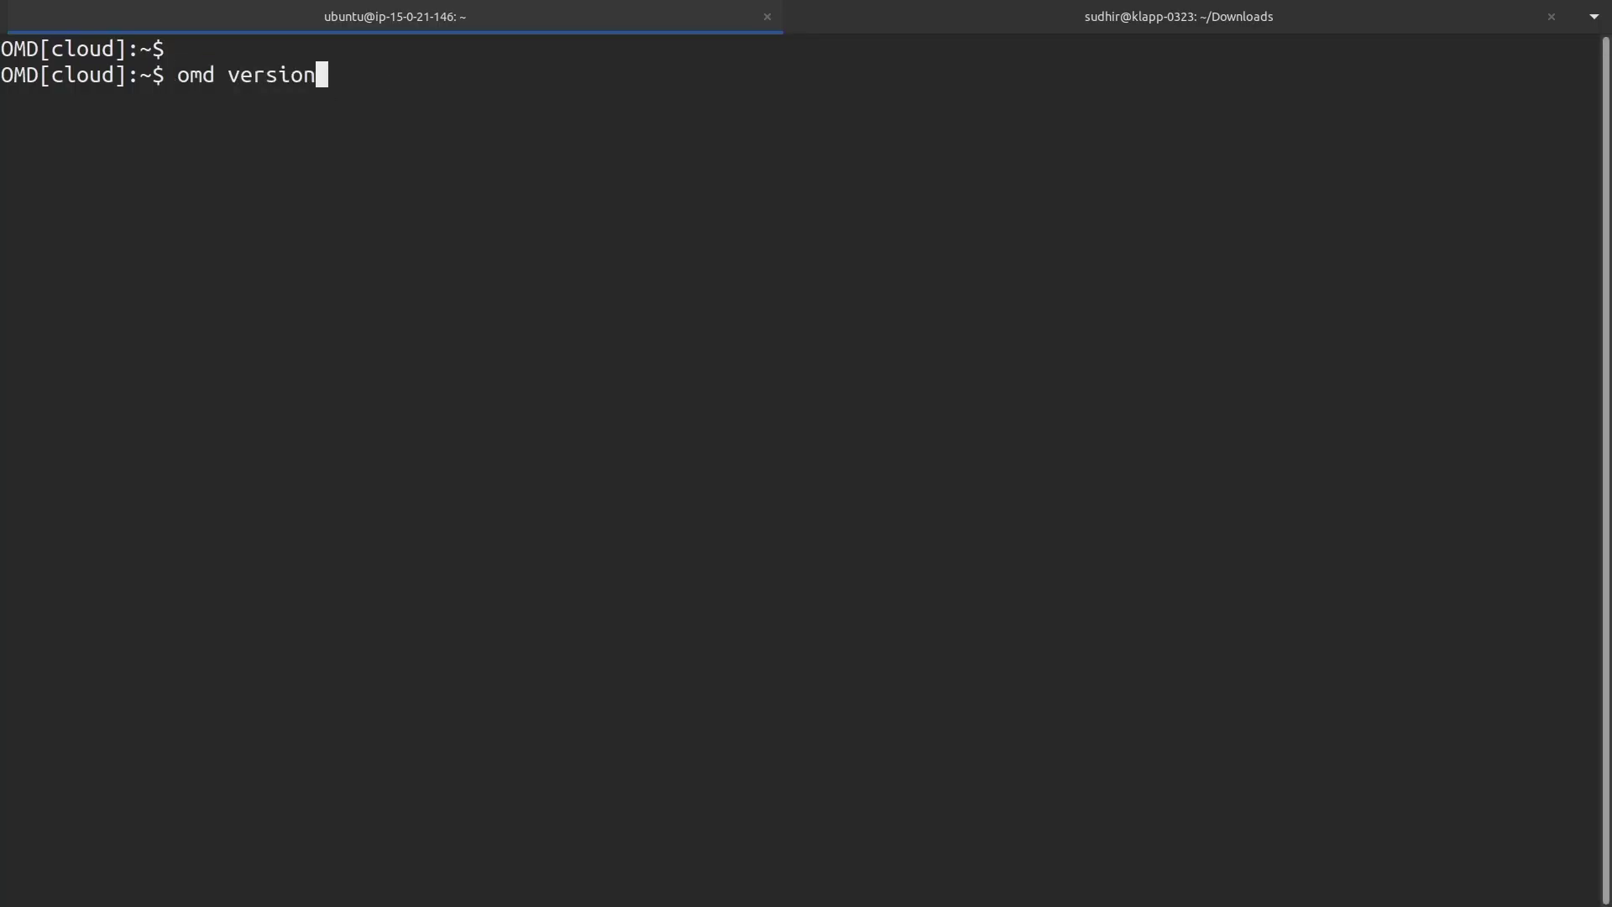
{"action": "key", "text": "Return"}
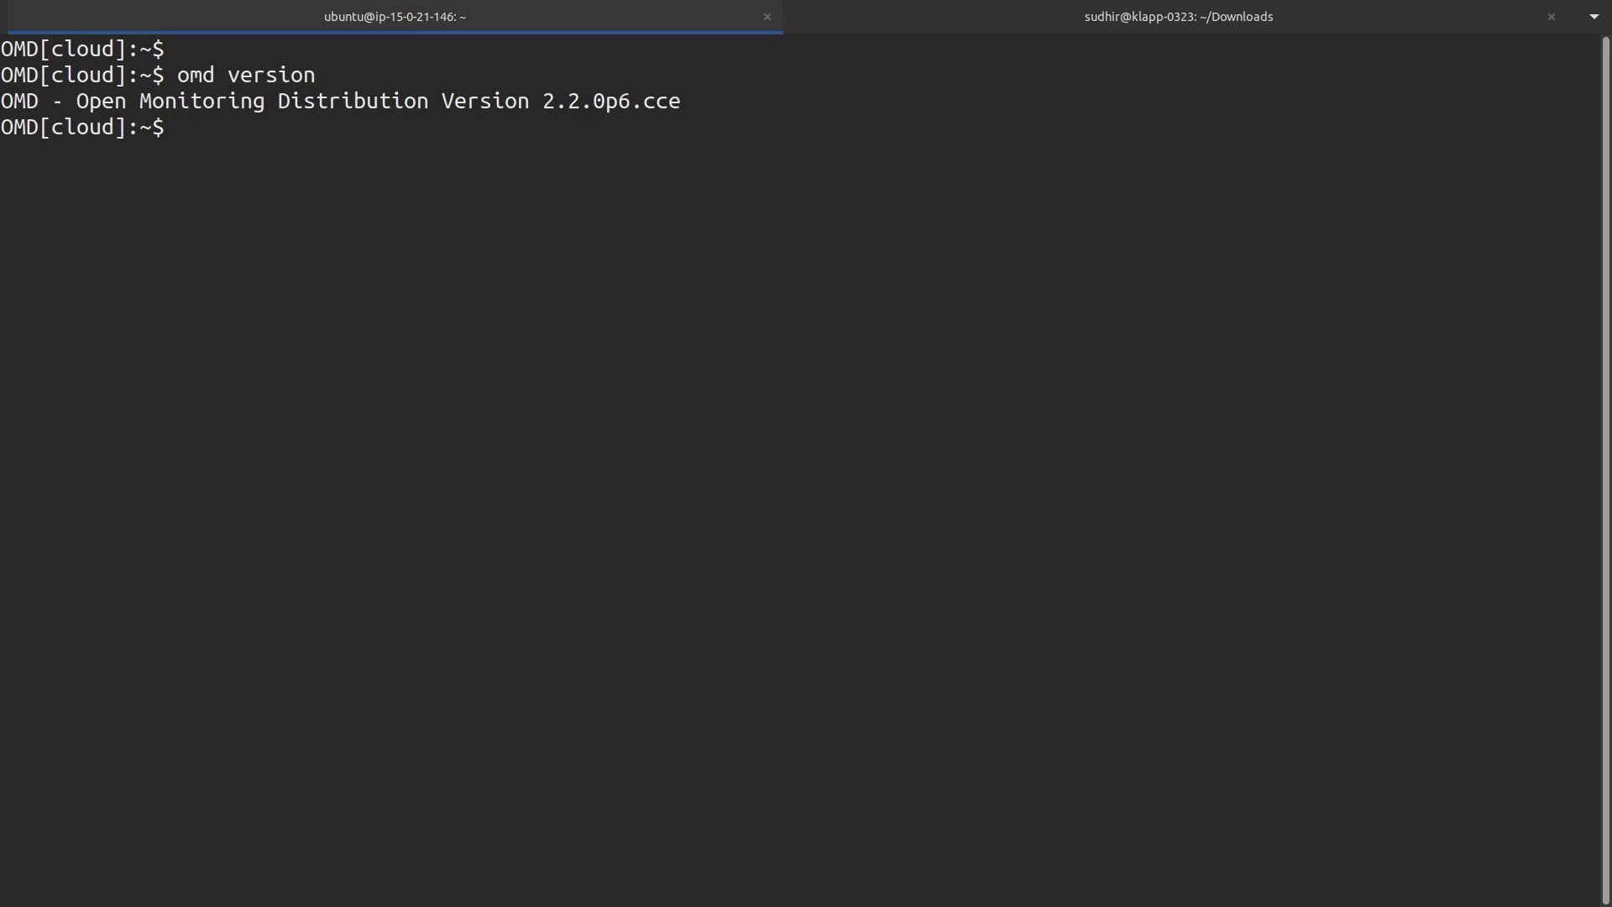
{"action": "type", "text": "omd status"}
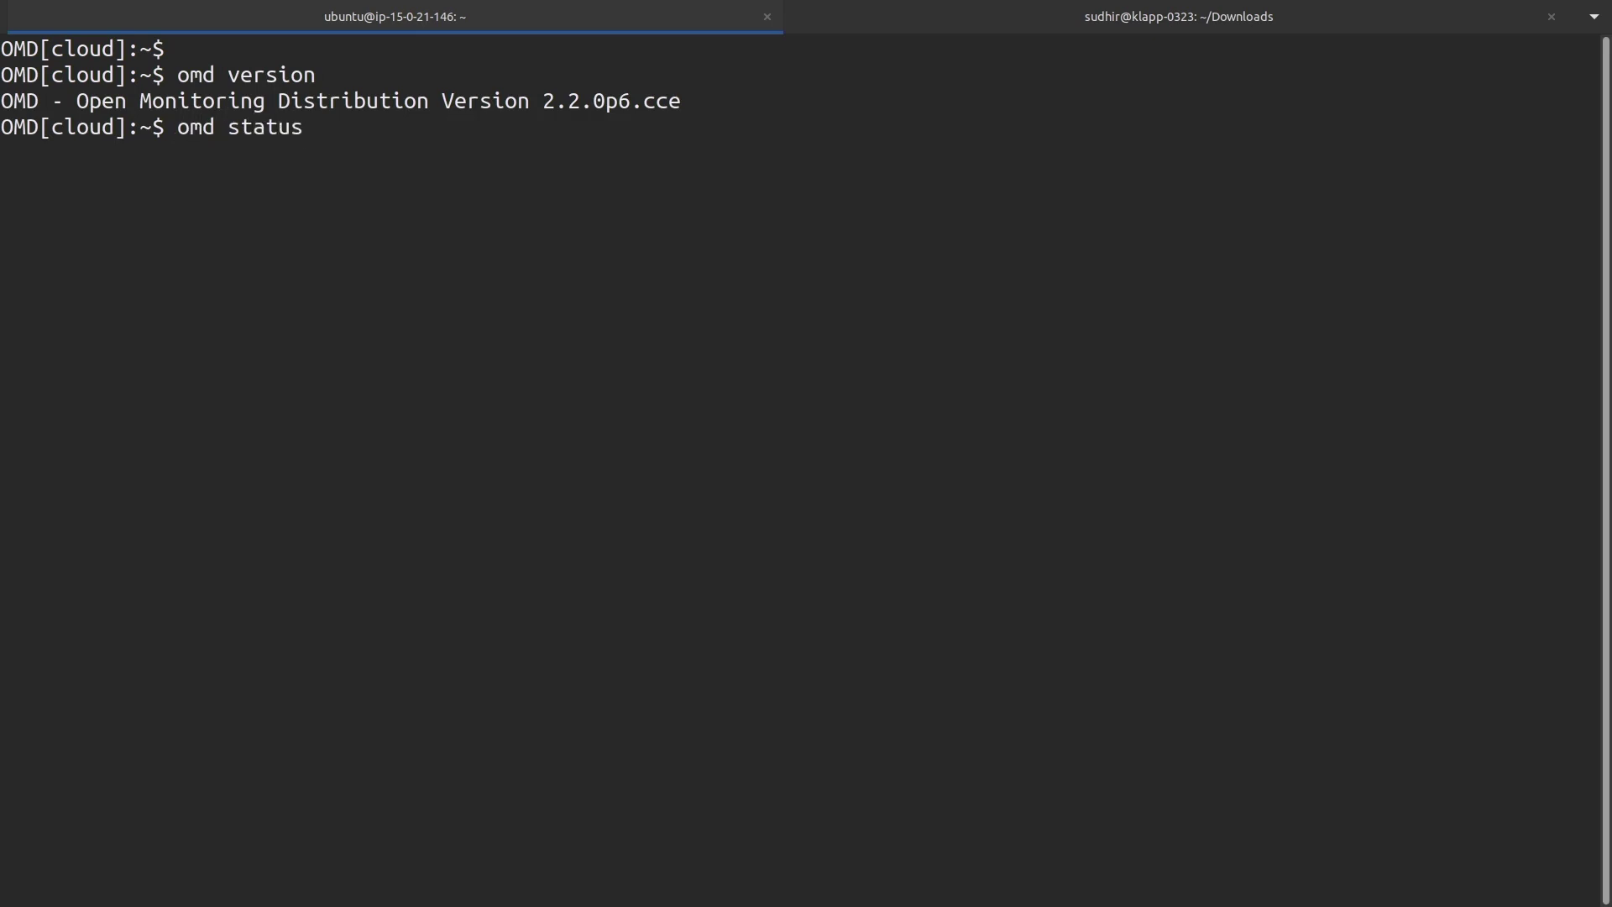
{"action": "key", "text": "Return"}
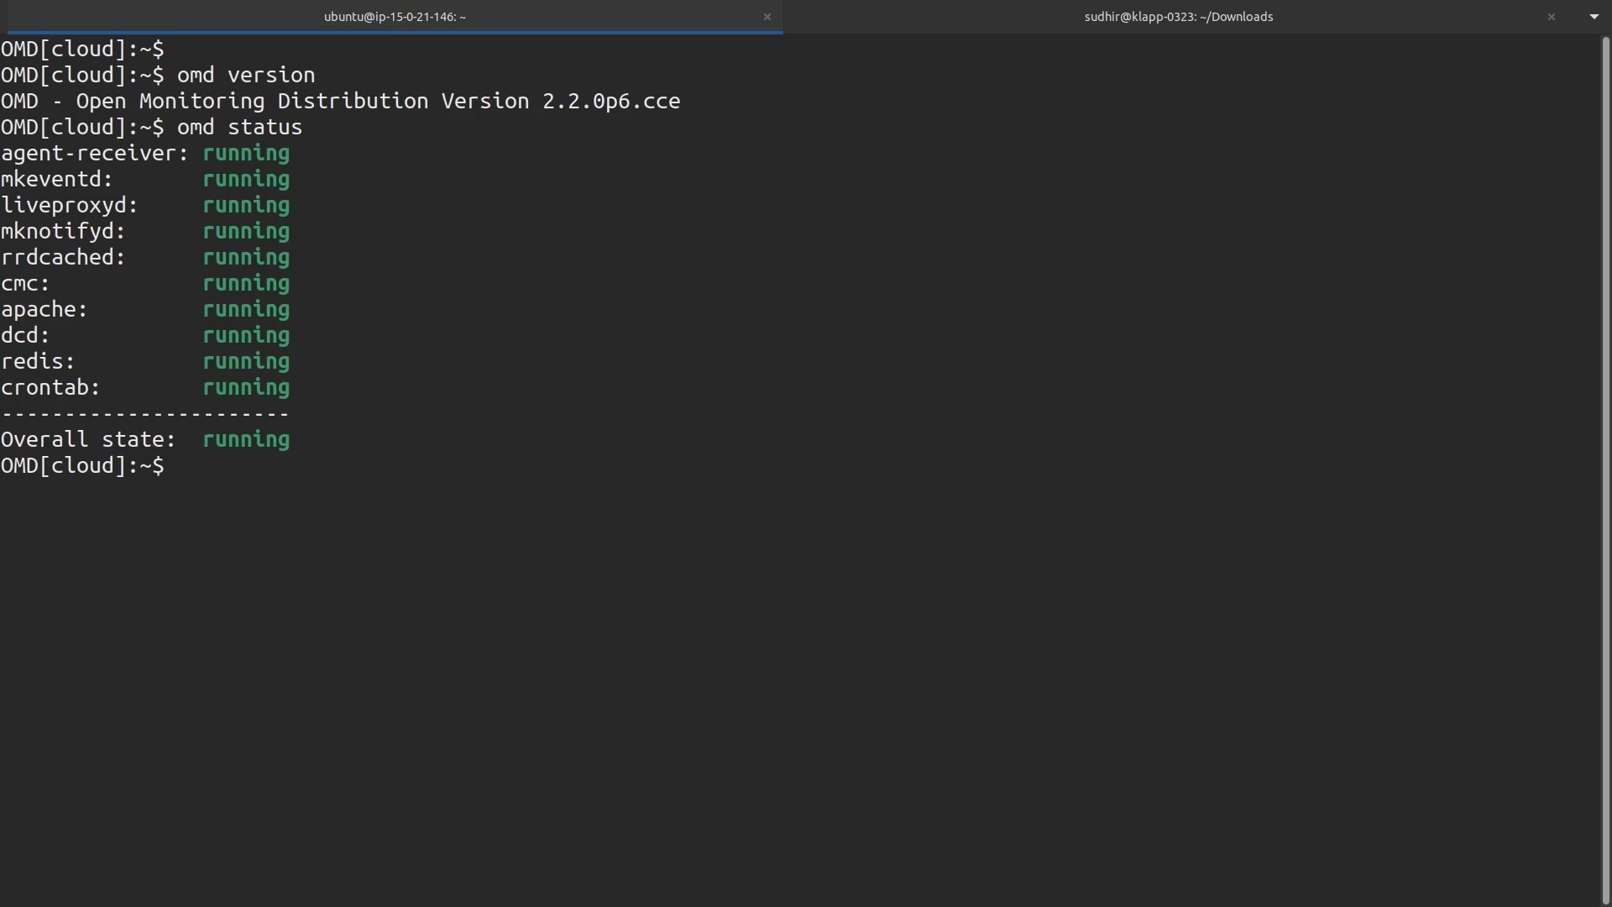
- Log in to Checkmk with the admin account and decline saving the login in the browser
{"action": "key", "text": "alt+Tab"}
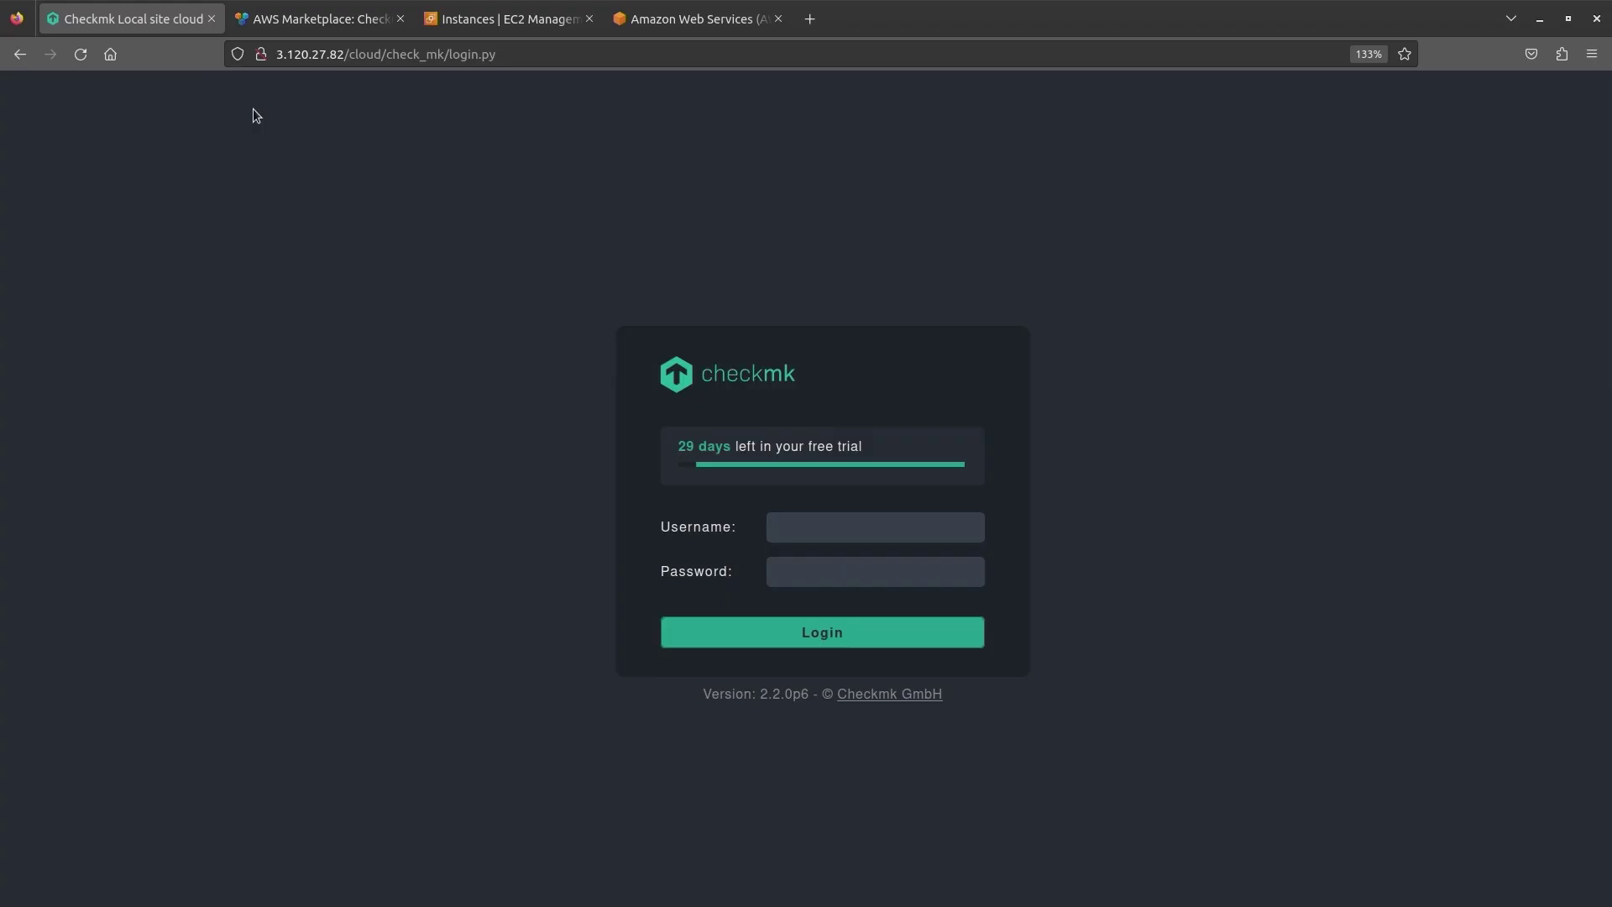
{"action": "key", "text": "F11"}
{"action": "type", "text": "cmkadmin"}
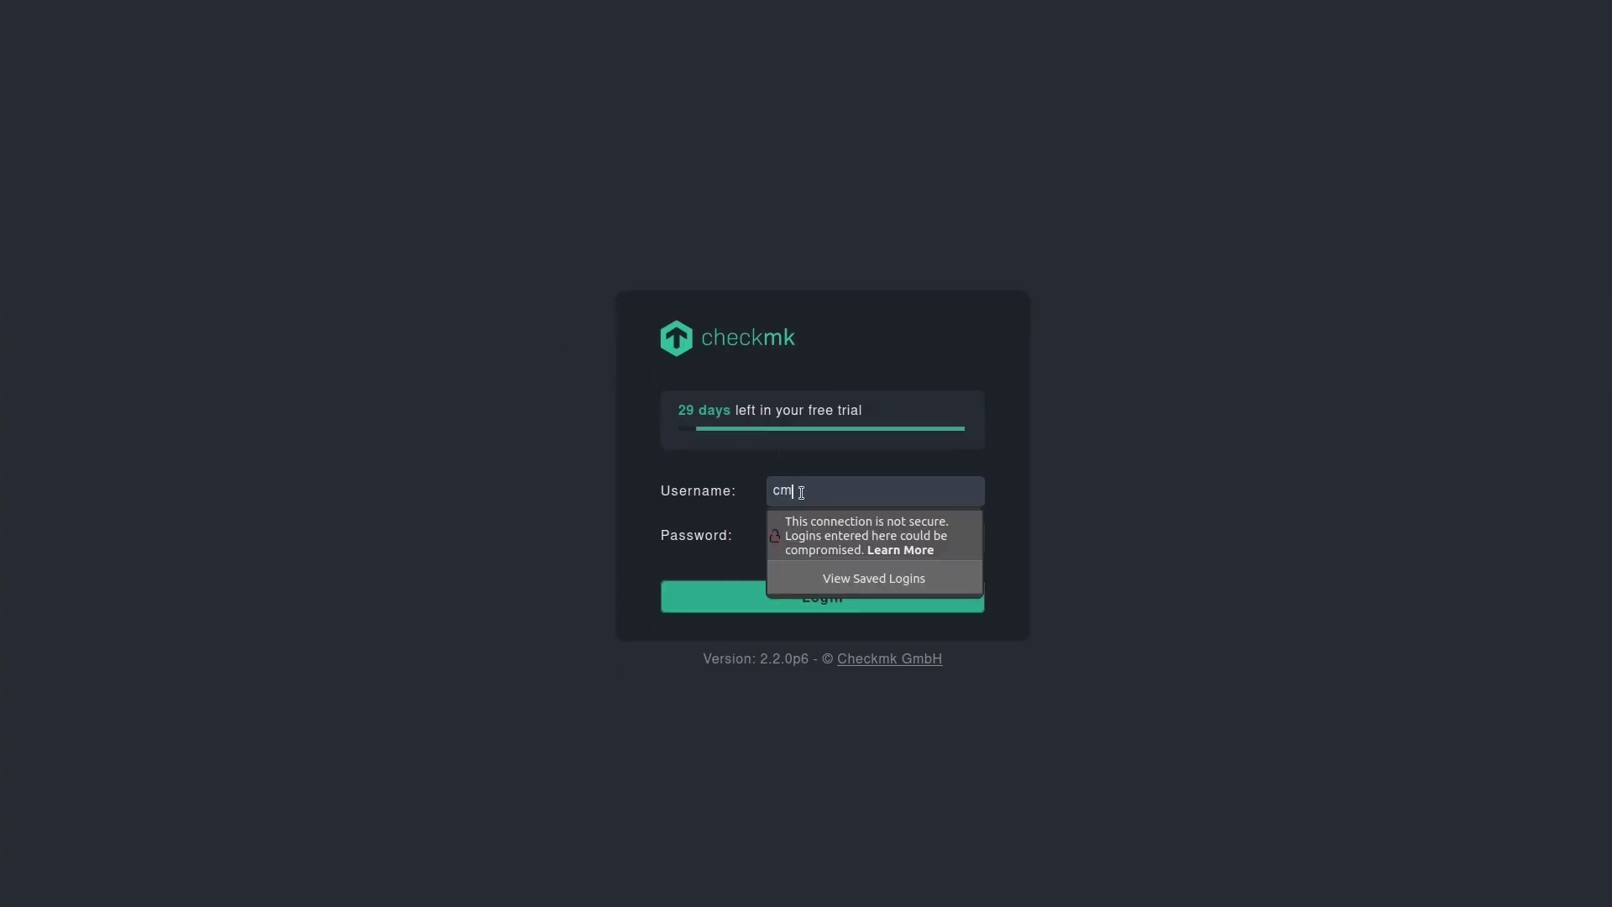
{"action": "key", "text": "Tab"}
{"action": "type", "text": "•••"}
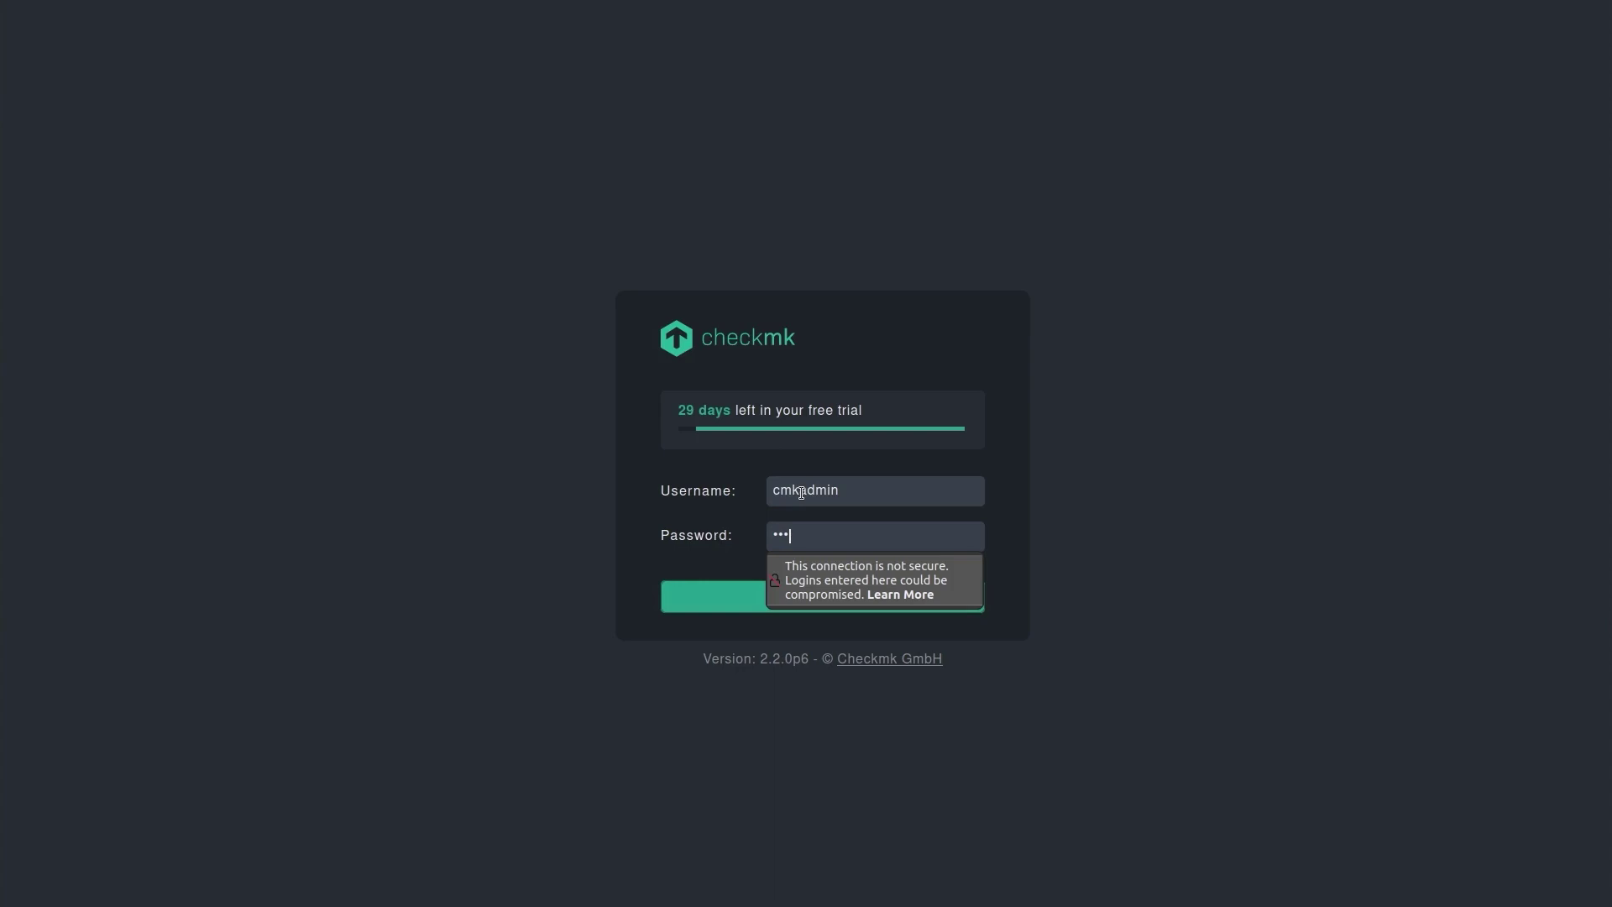
{"action": "key", "text": "Return"}
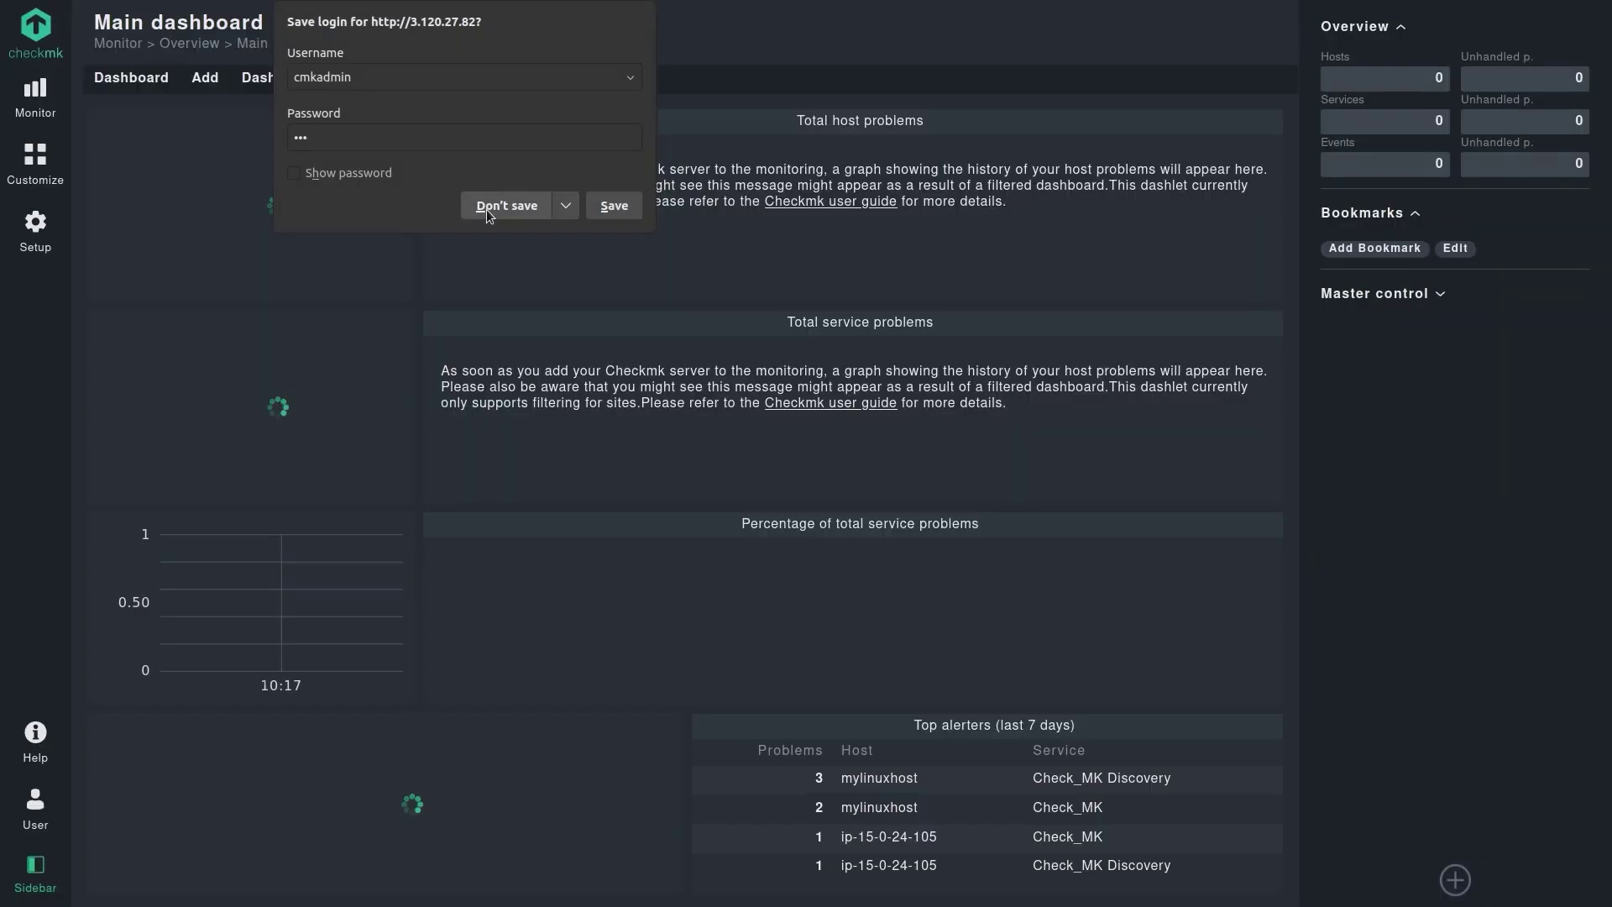
{"action": "left_click", "coordinate": [486, 209]}
- Open Setup > Hosts for the empty Main folder, briefly checking the running EC2 instance
{"action": "left_click", "coordinate": [34, 245]}
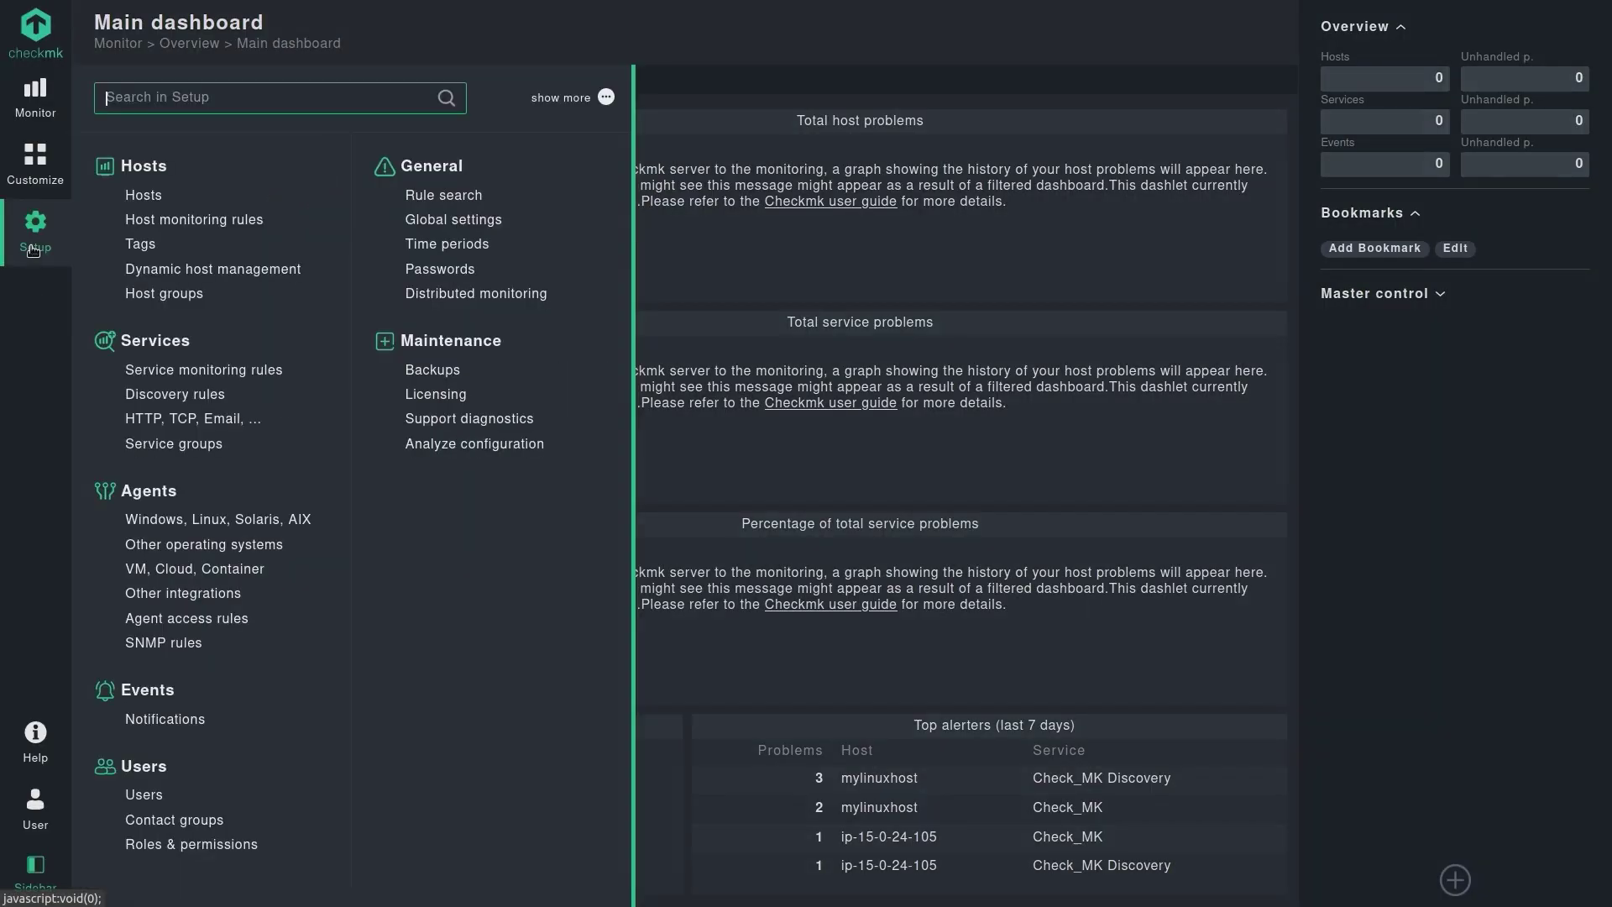
{"action": "left_click", "coordinate": [126, 197]}
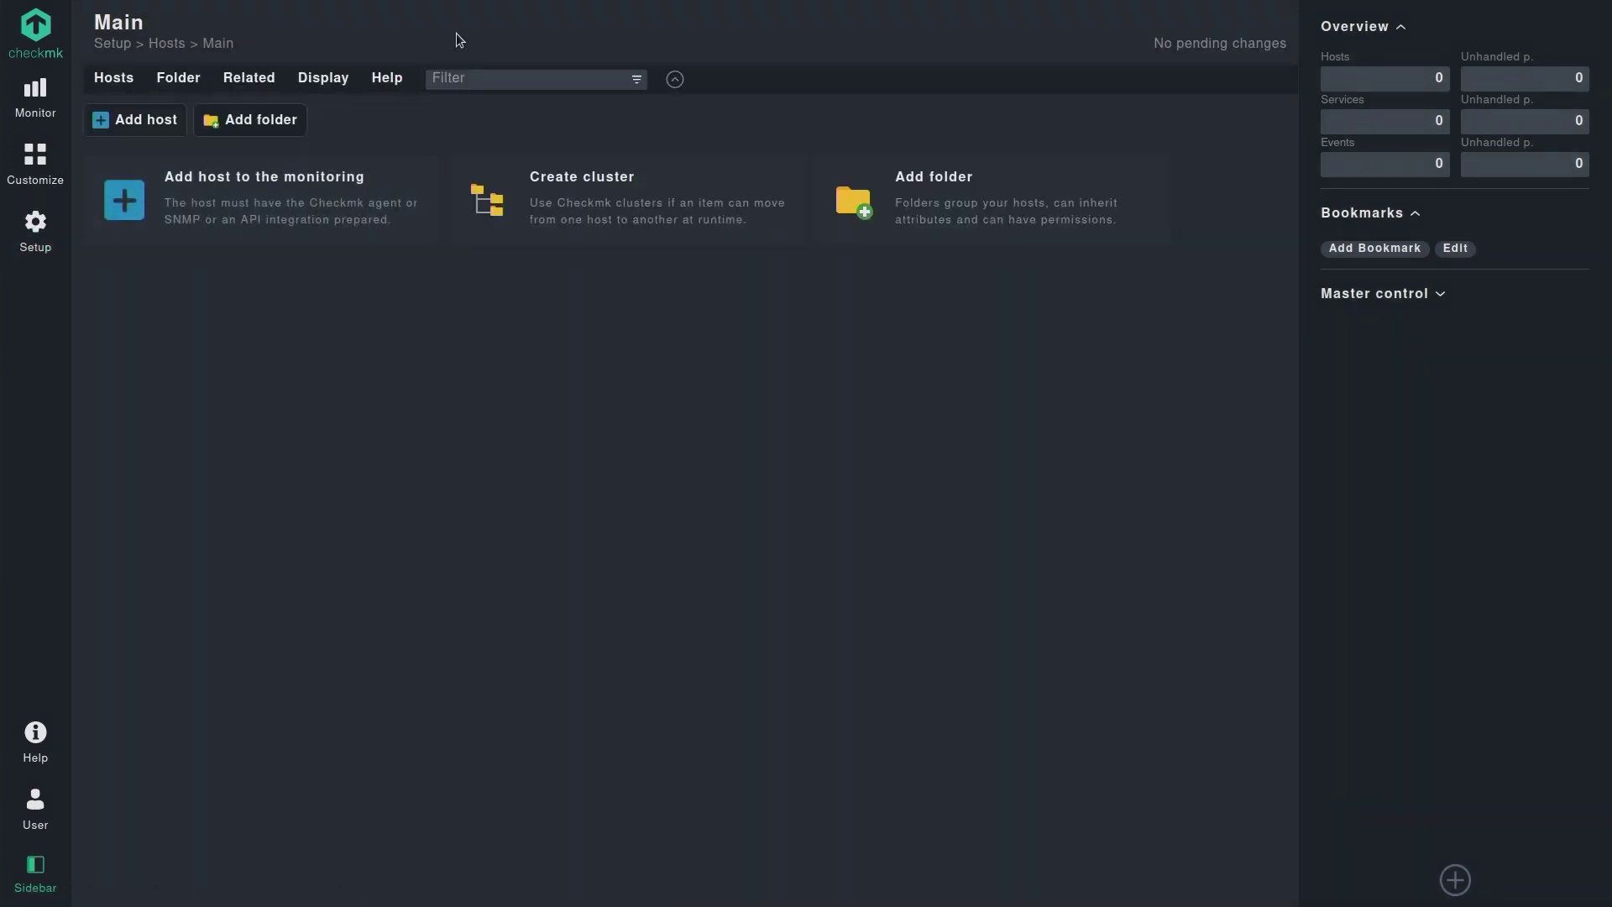
{"action": "mouse_move", "coordinate": [456, 33]}
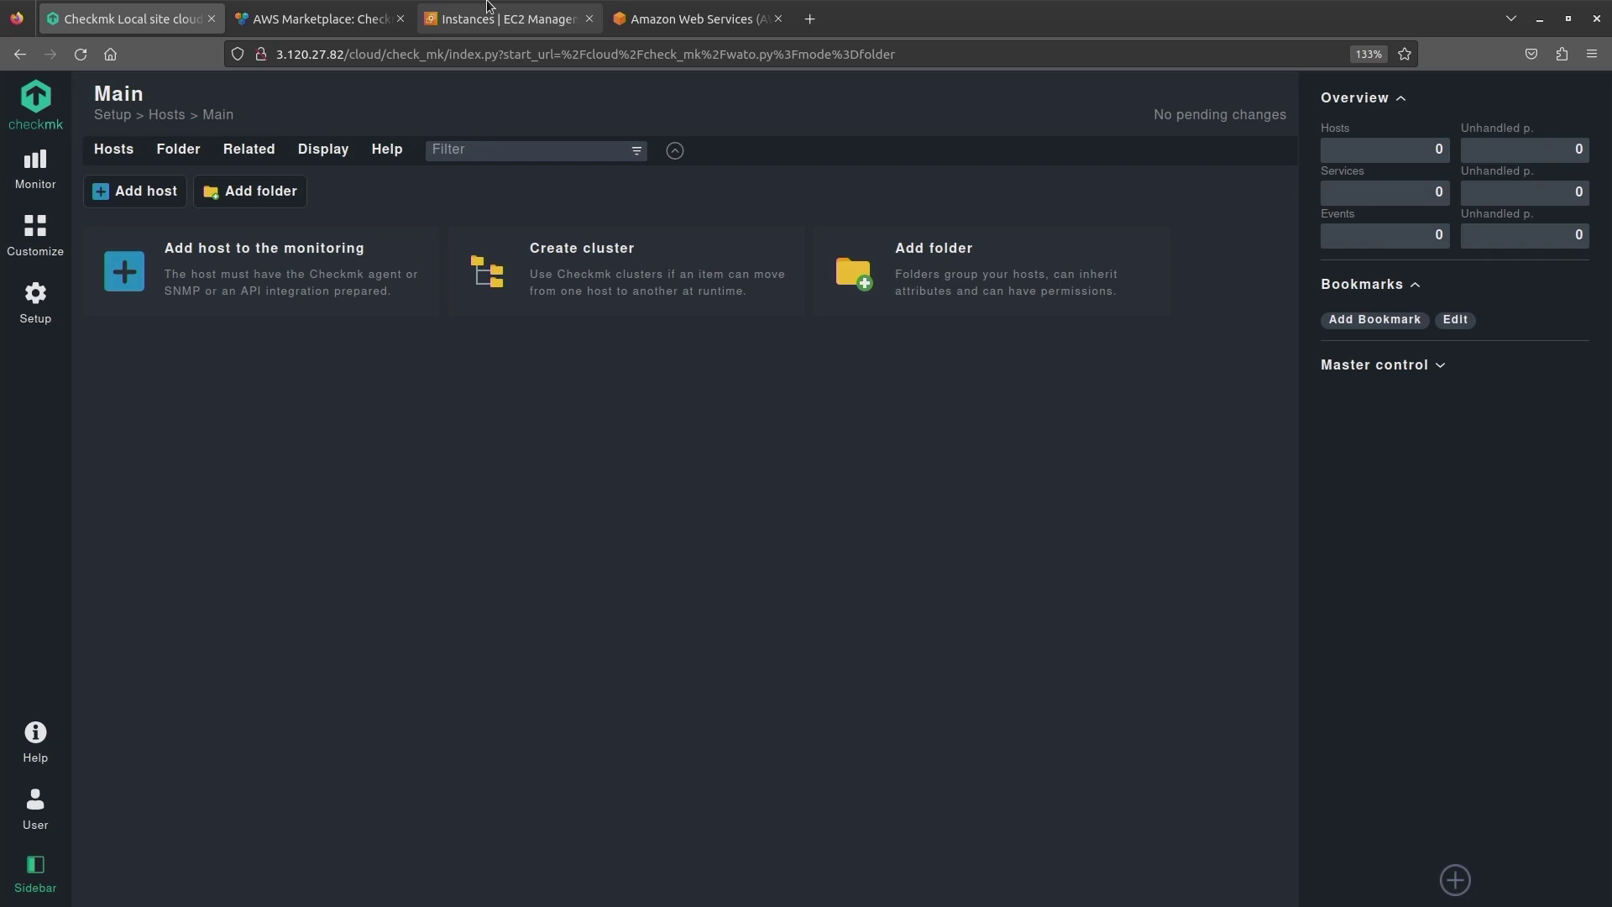
{"action": "left_click", "coordinate": [504, 19]}
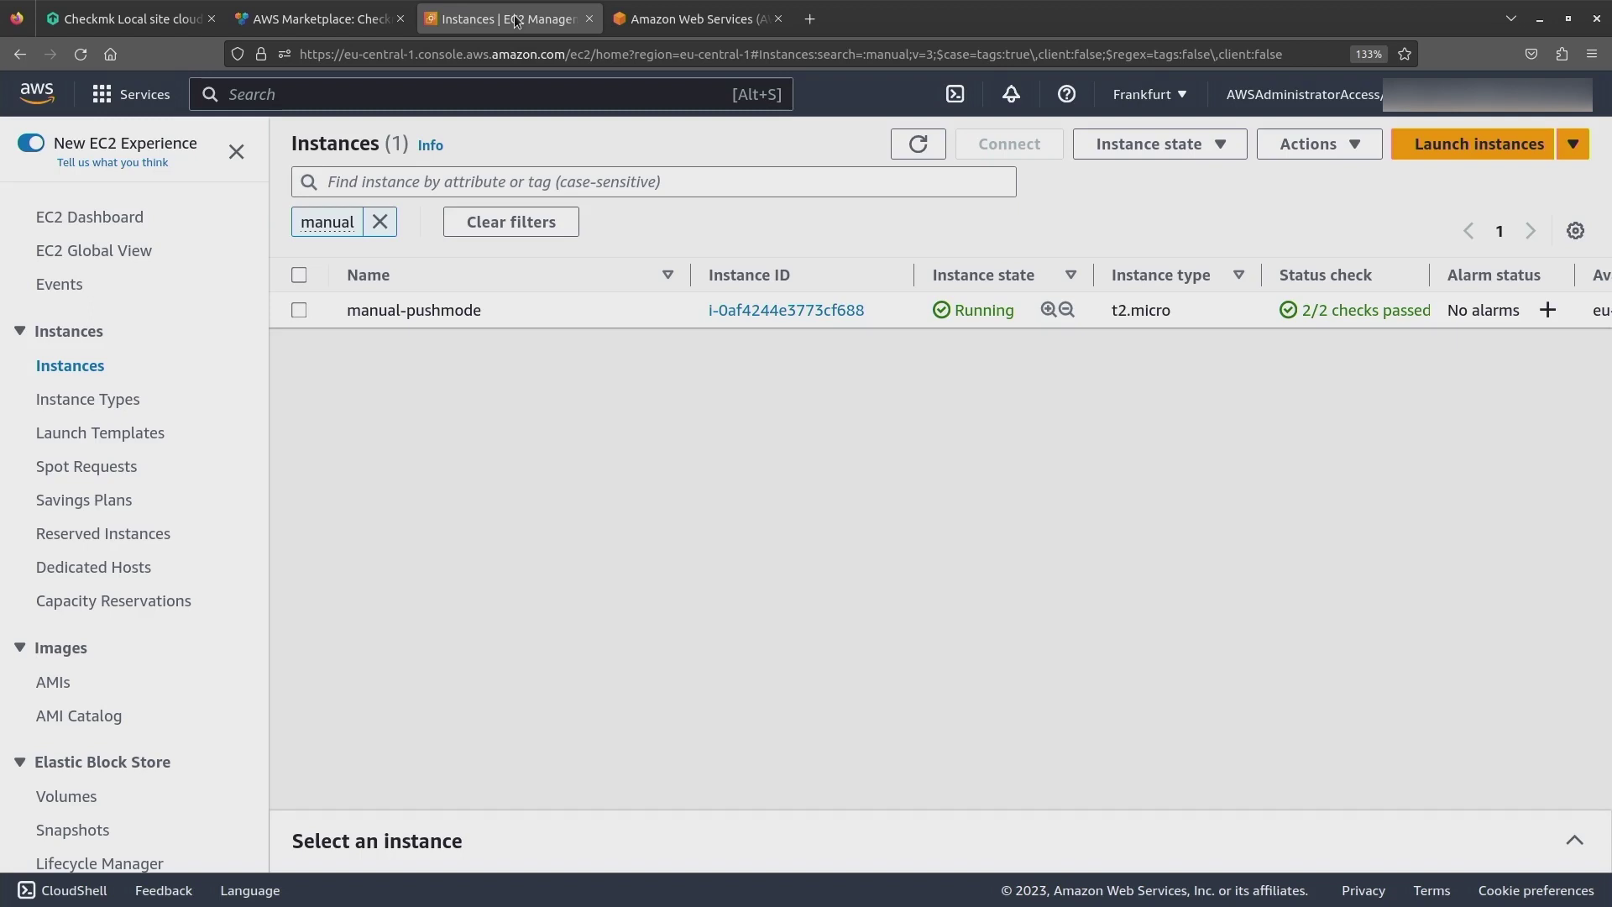
{"action": "left_click", "coordinate": [107, 22]}
{"action": "key", "text": "F11"}
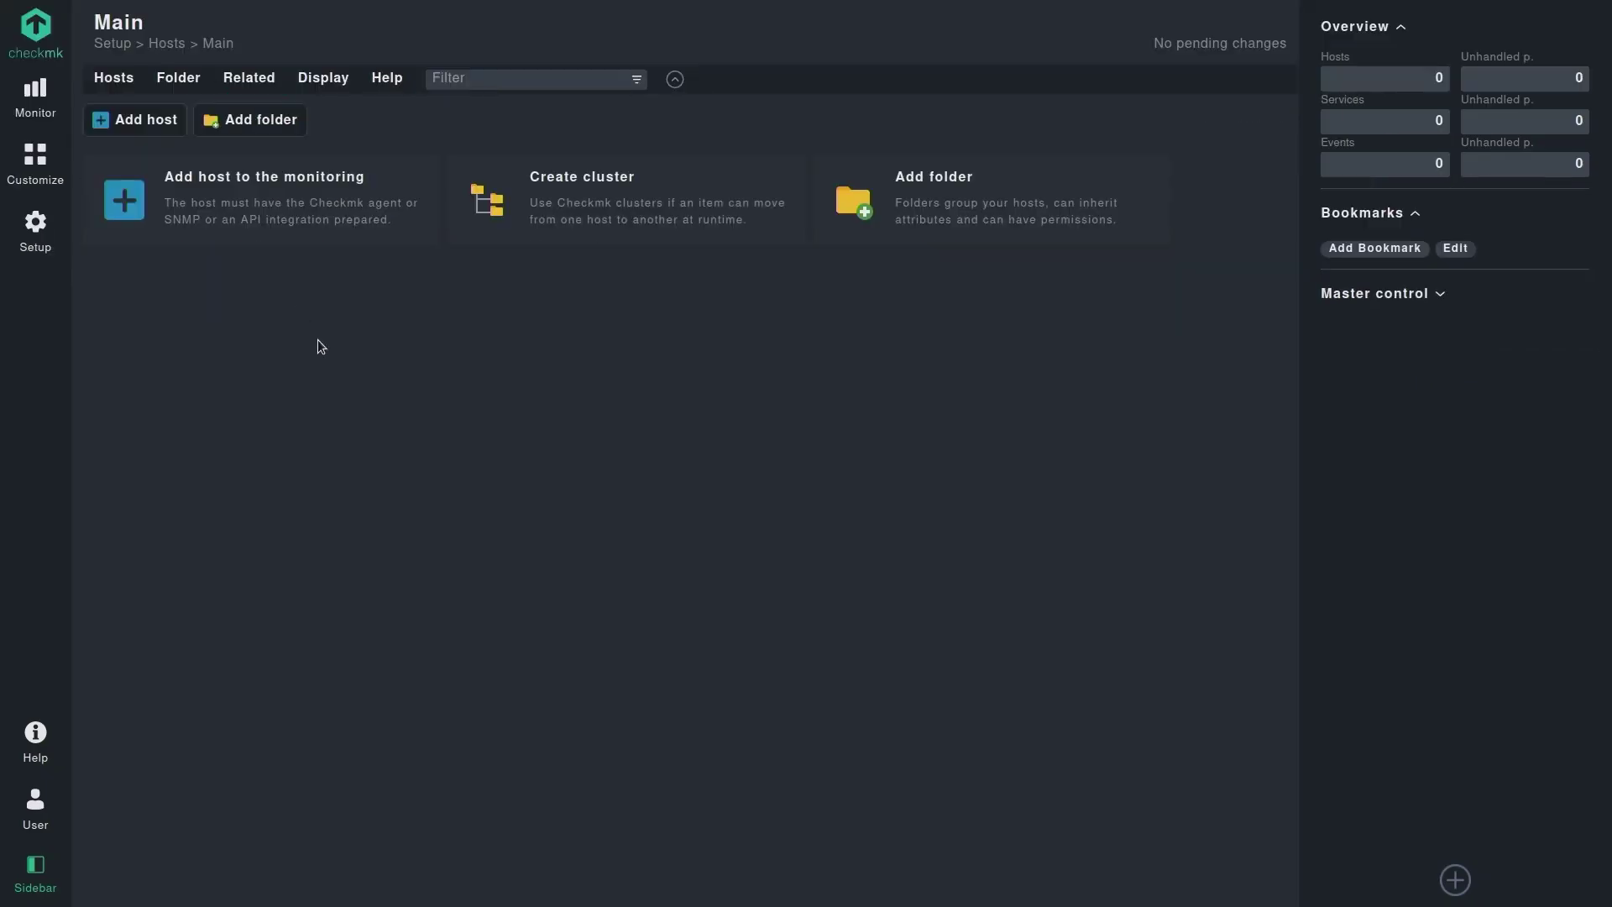
- Add host mylinuxhost with IP address family set to No IP
{"action": "left_click", "coordinate": [179, 216]}
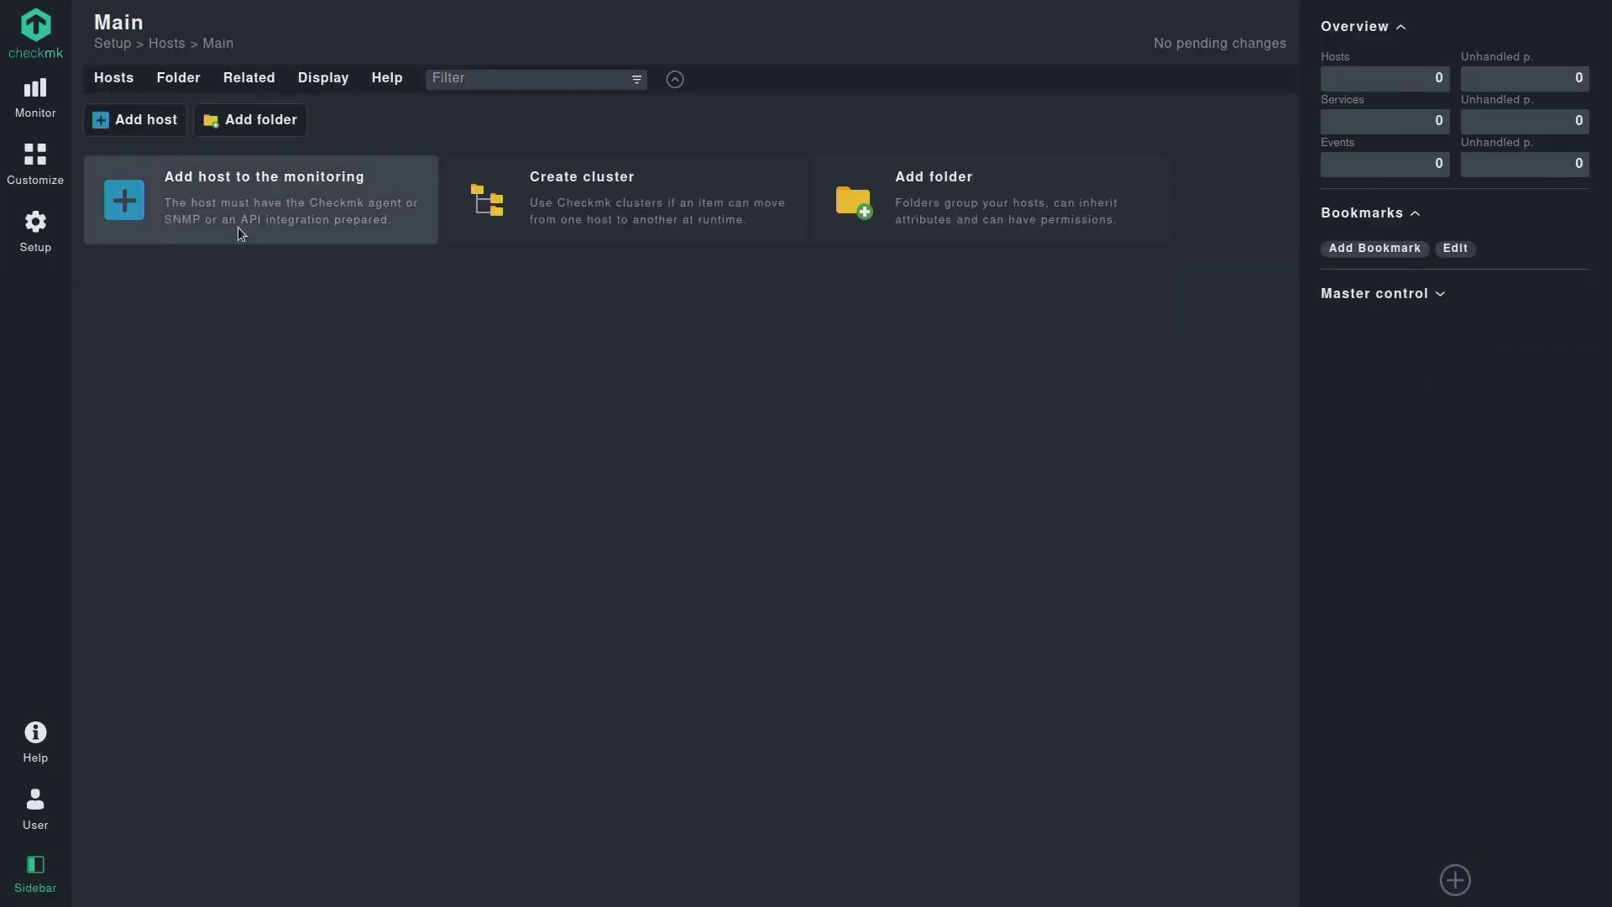
{"action": "type", "text": "my"}
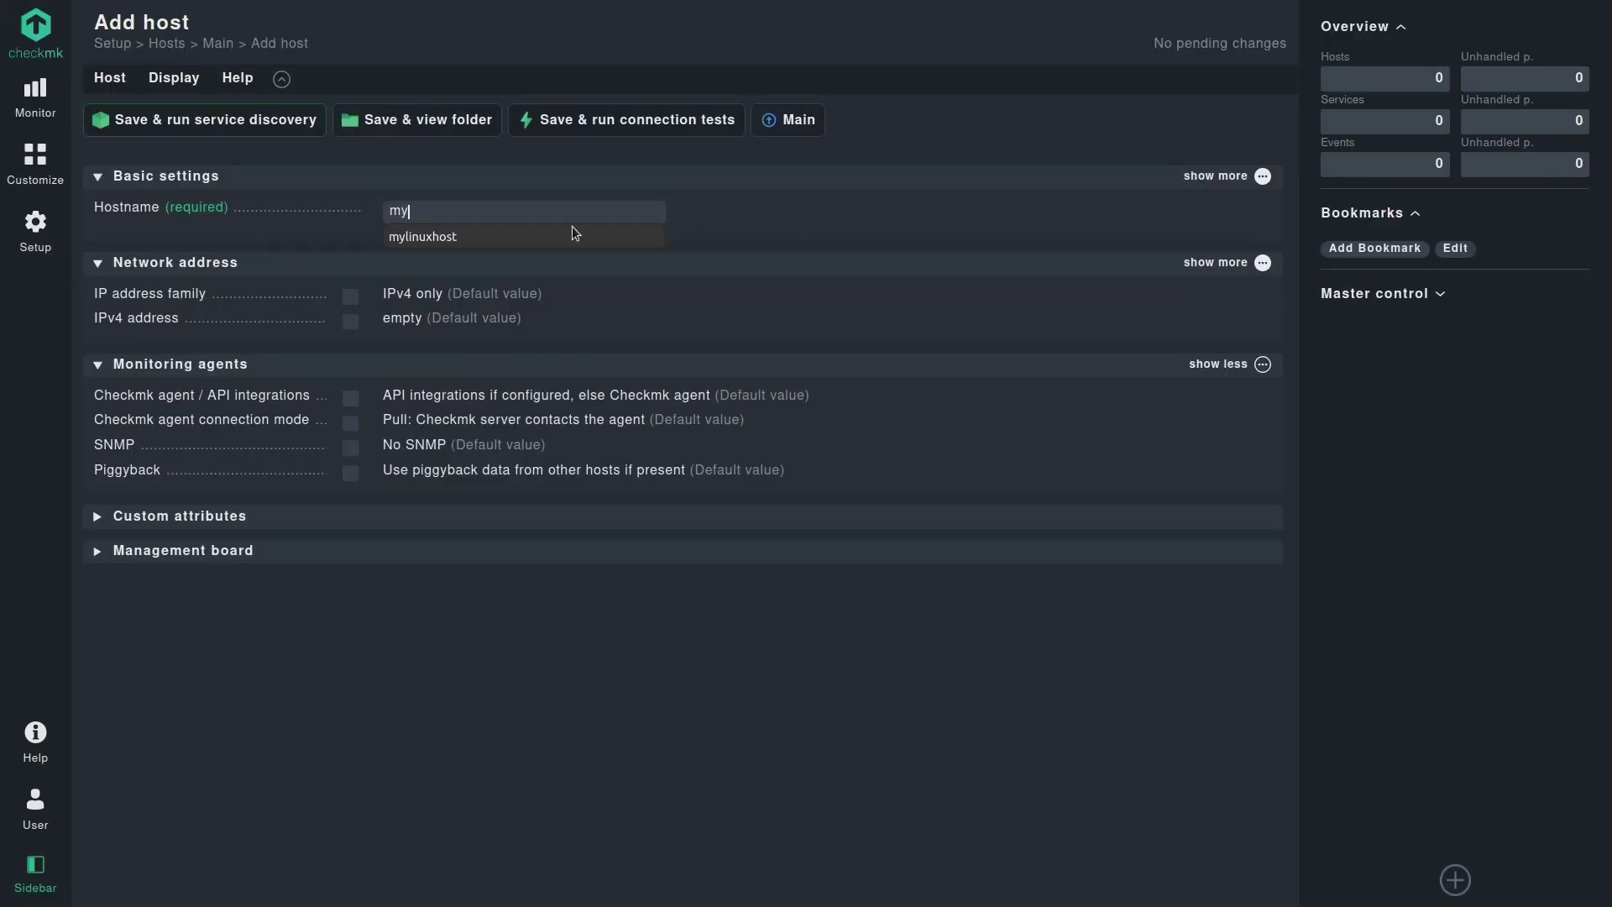
{"action": "left_click", "coordinate": [542, 238]}
{"action": "left_click", "coordinate": [350, 297]}
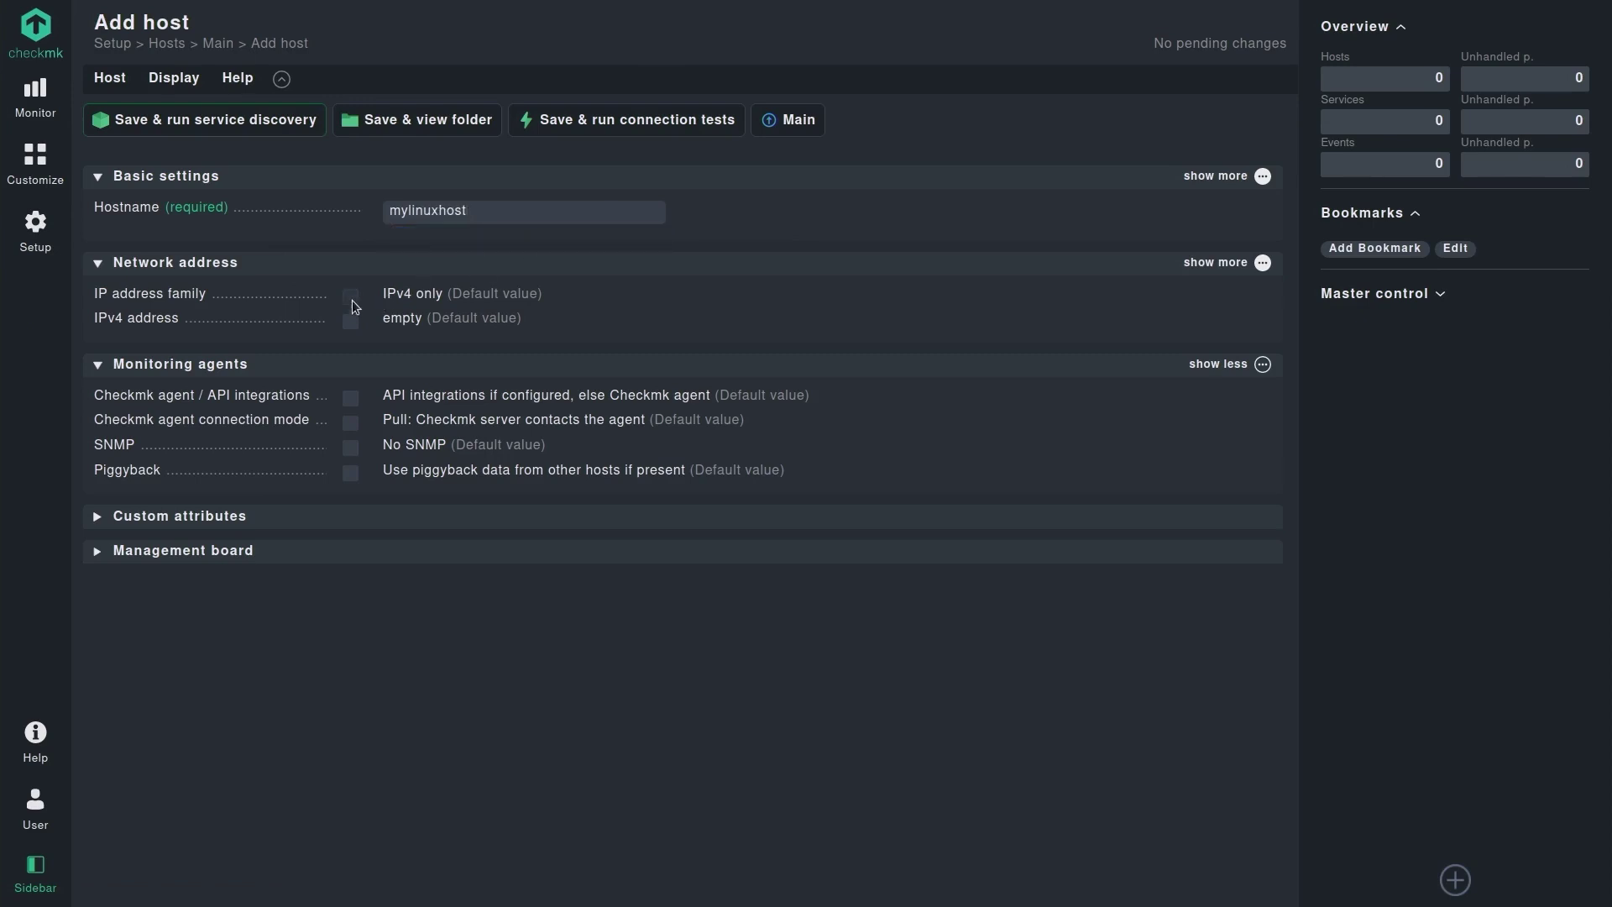
{"action": "left_click", "coordinate": [412, 299]}
{"action": "left_click", "coordinate": [405, 410]}
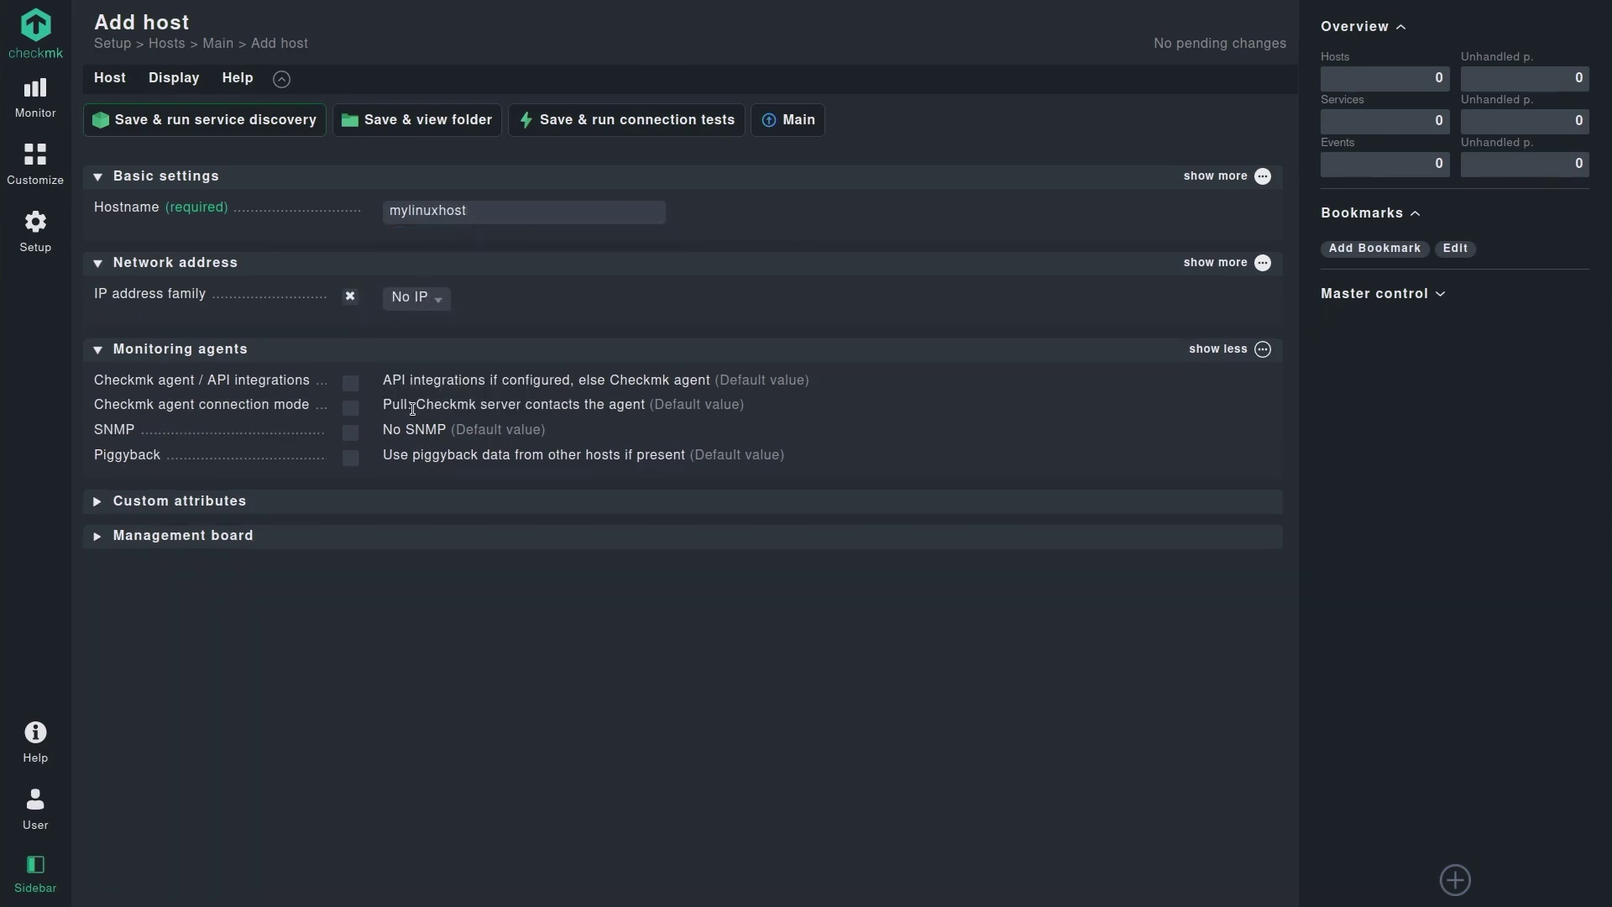
- Set the agent connection mode to Push, save the host, and activate the pending change
{"action": "left_click", "coordinate": [351, 407]}
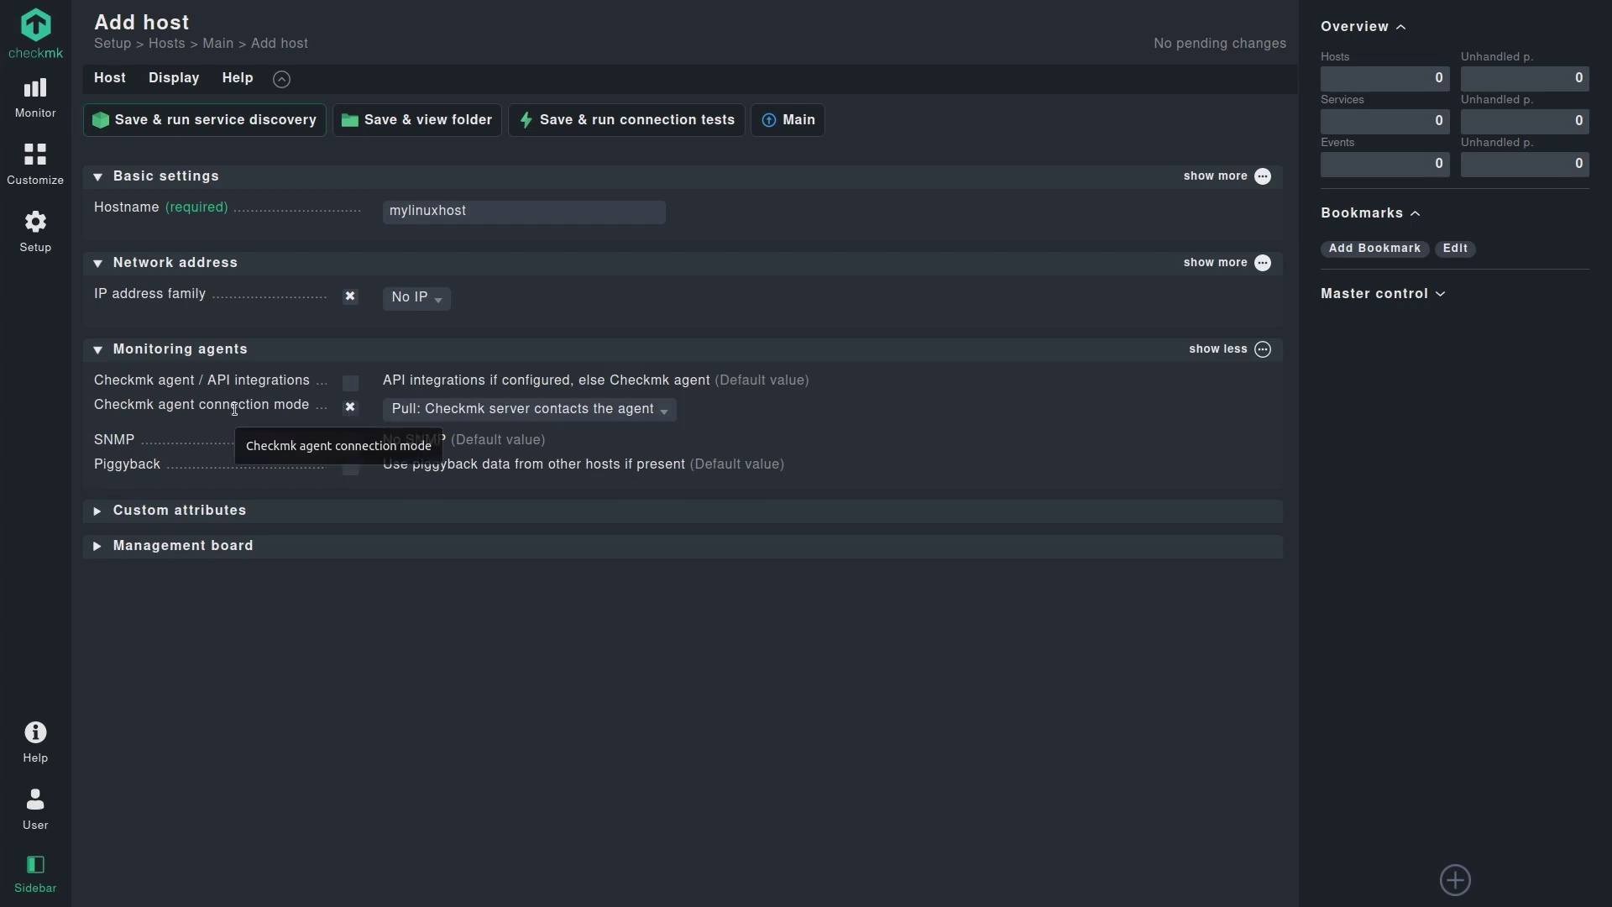
{"action": "left_click", "coordinate": [446, 412]}
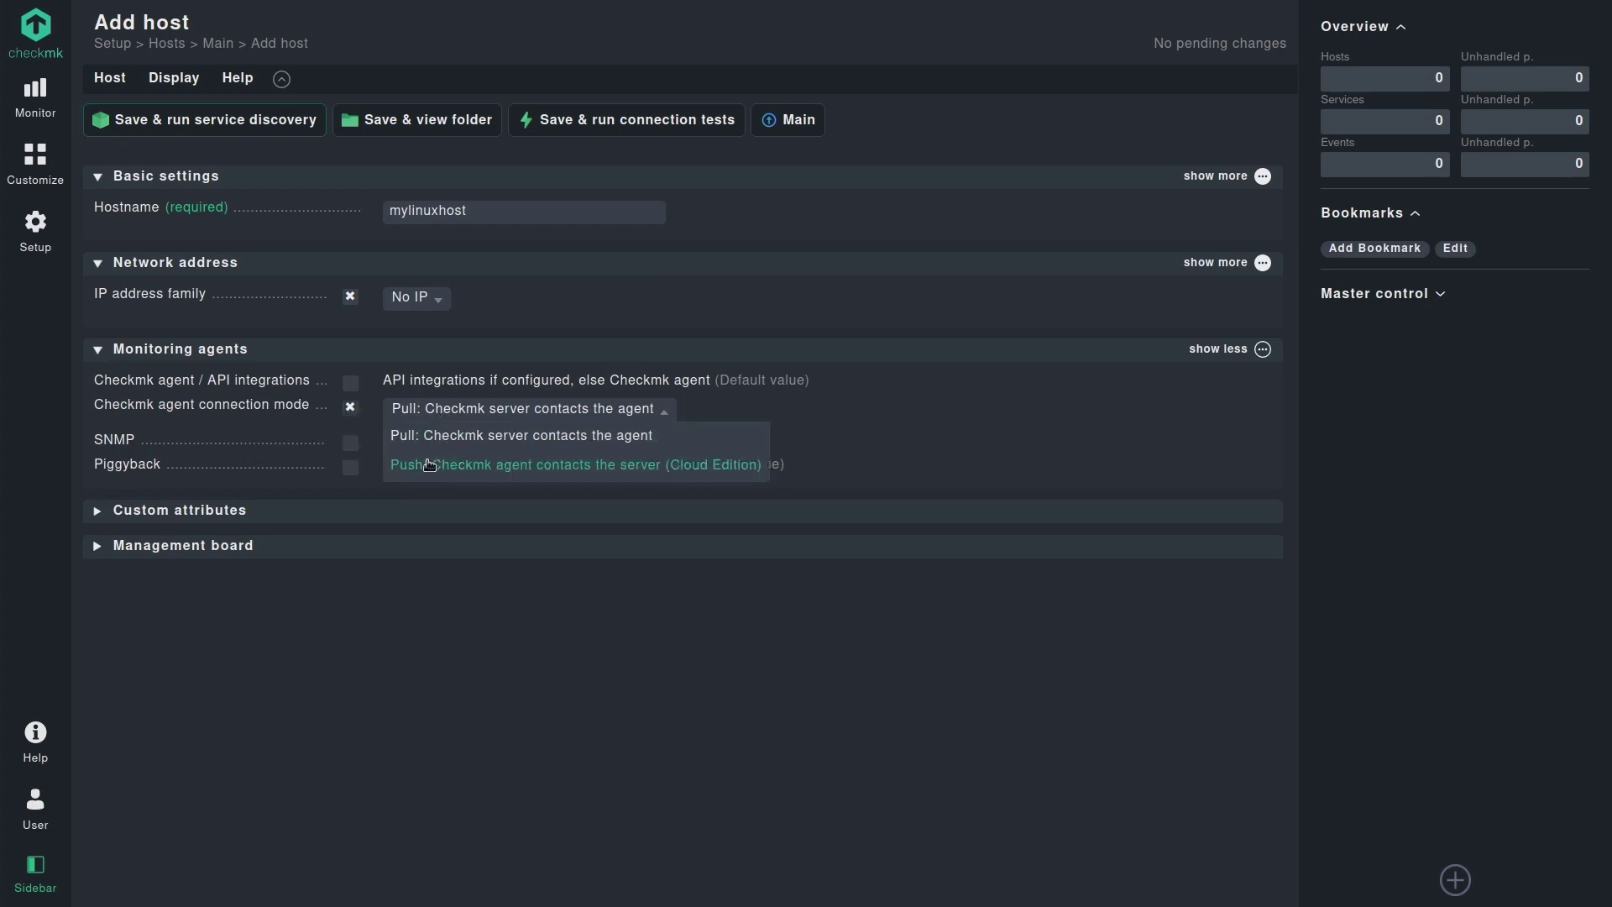
{"action": "left_click", "coordinate": [430, 461]}
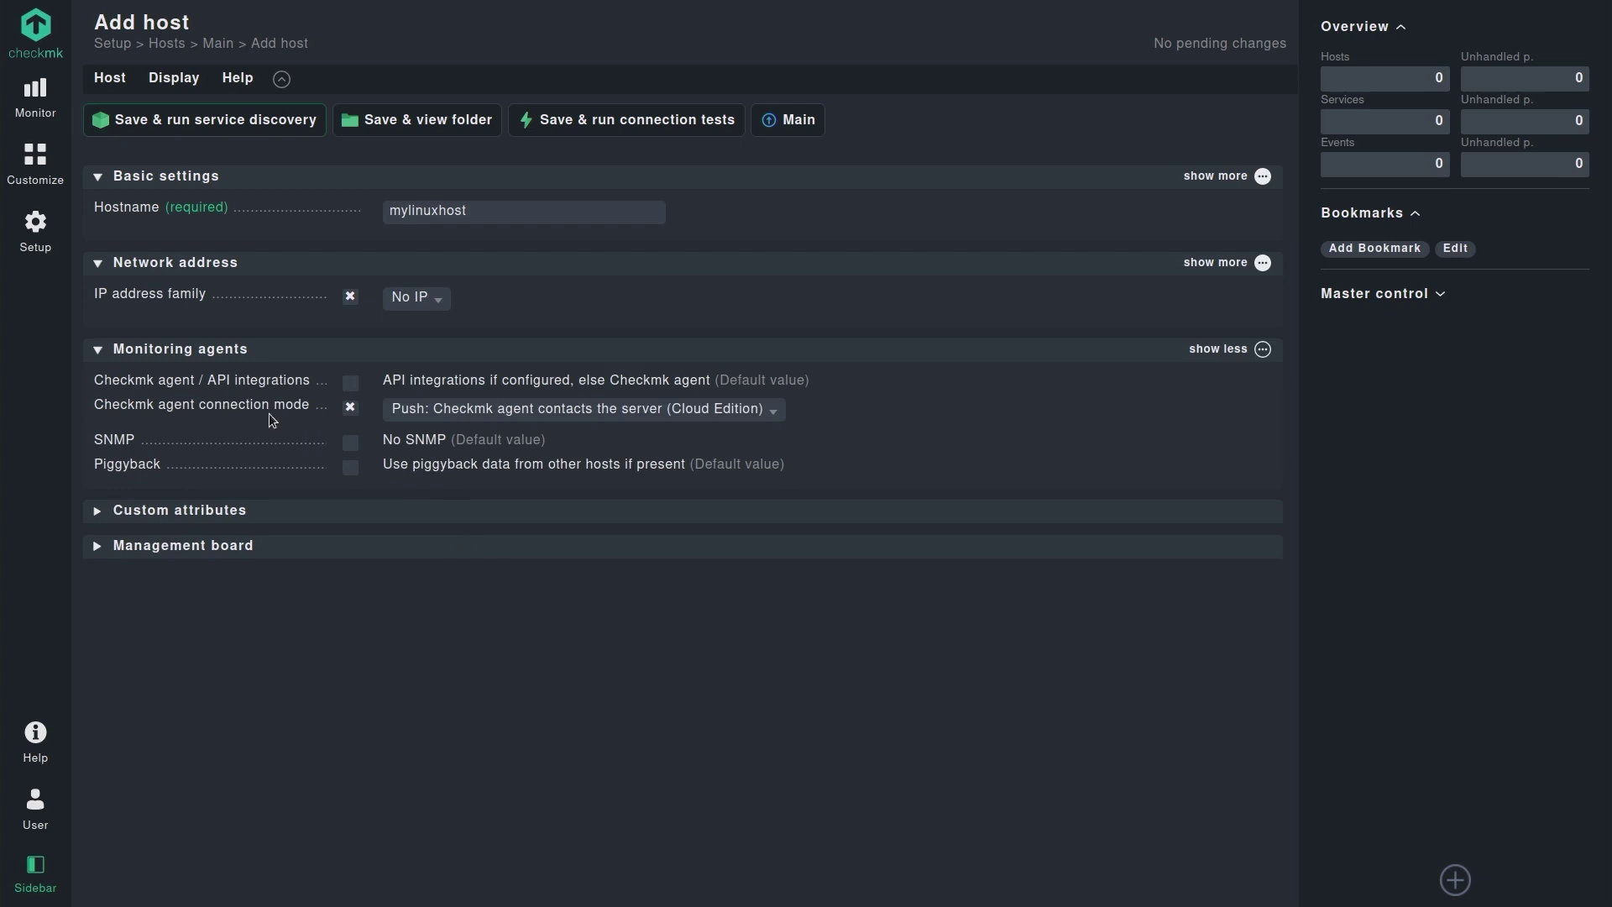
{"action": "left_click", "coordinate": [388, 130]}
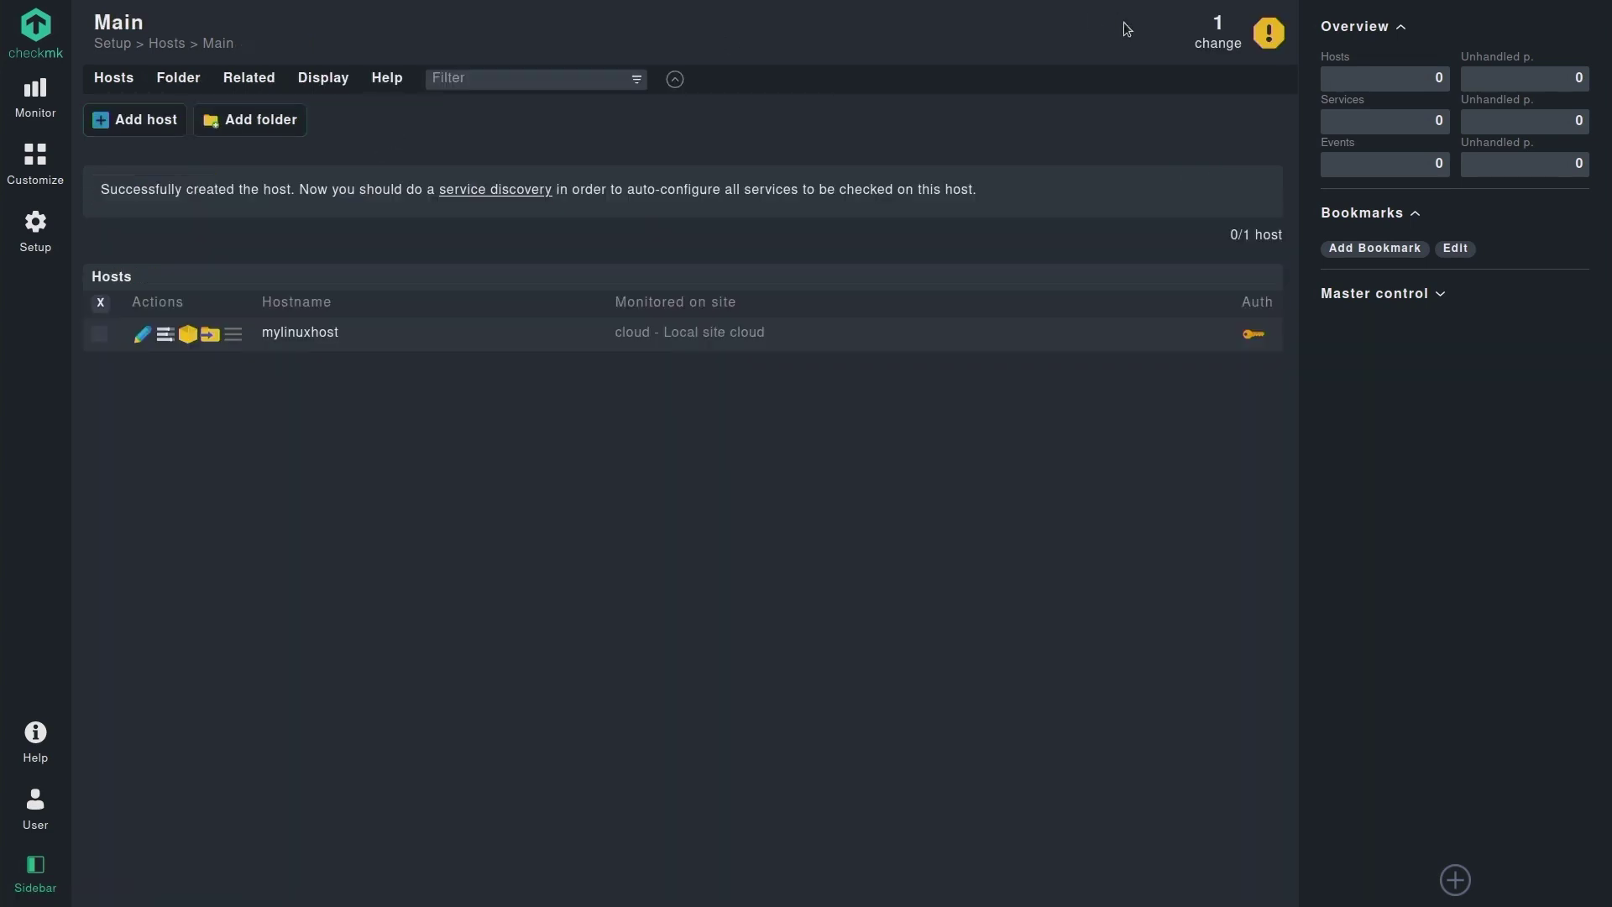
{"action": "left_click", "coordinate": [1214, 40]}
{"action": "left_click", "coordinate": [239, 123]}
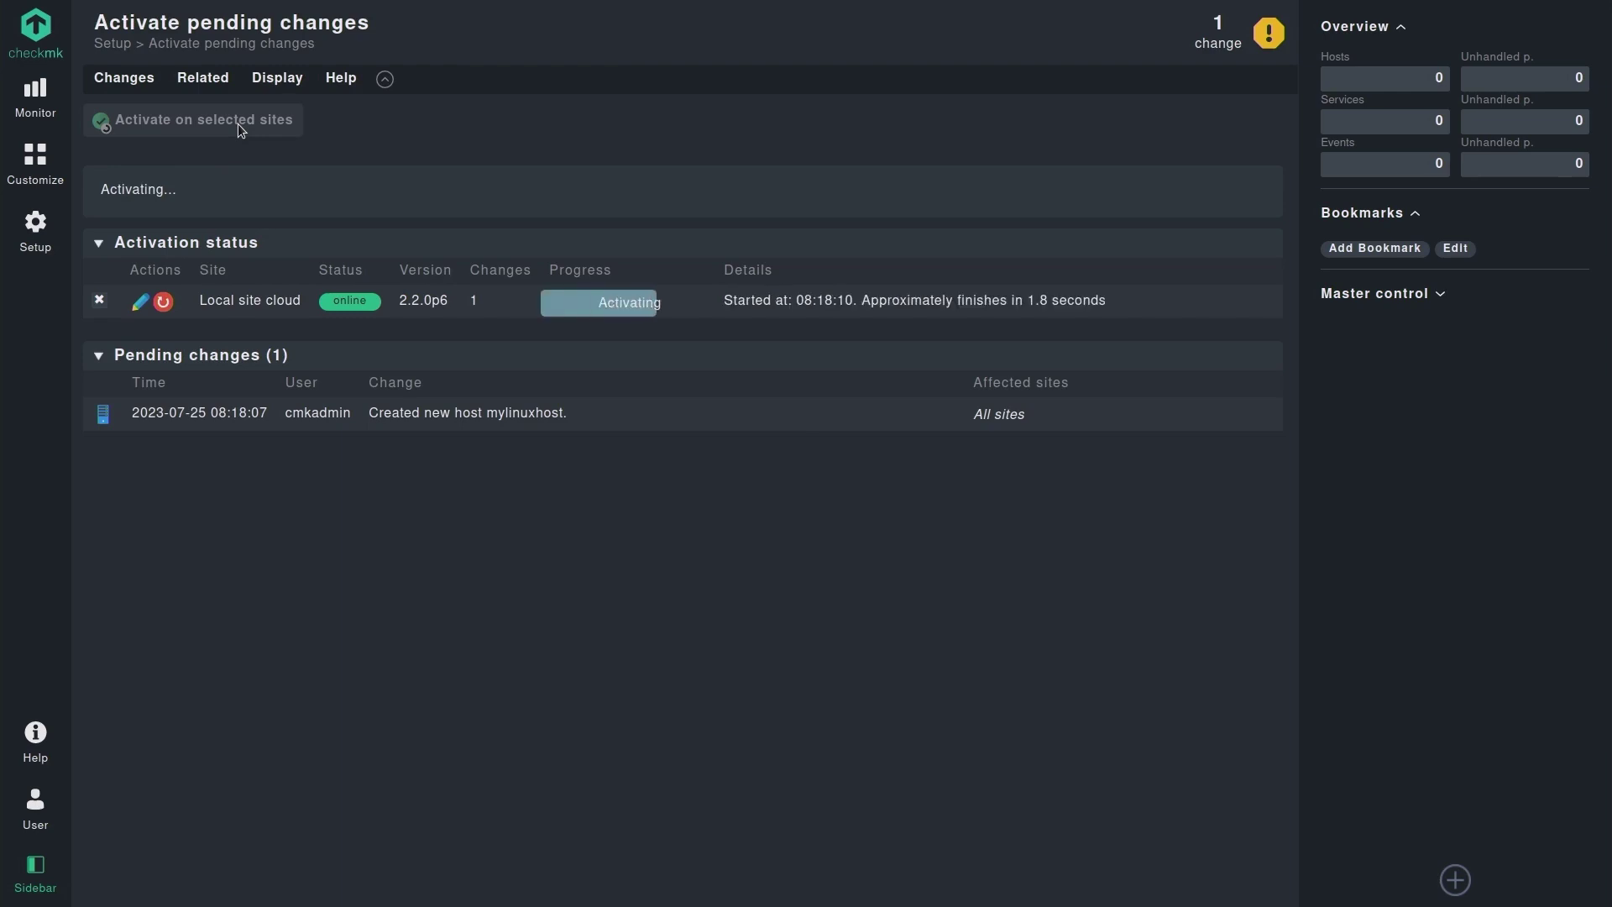
- Open Setup > Agents > Windows, Linux, Solaris, AIX and confirm agent baking succeeded for mylinuxhost
{"action": "left_click", "coordinate": [37, 240]}
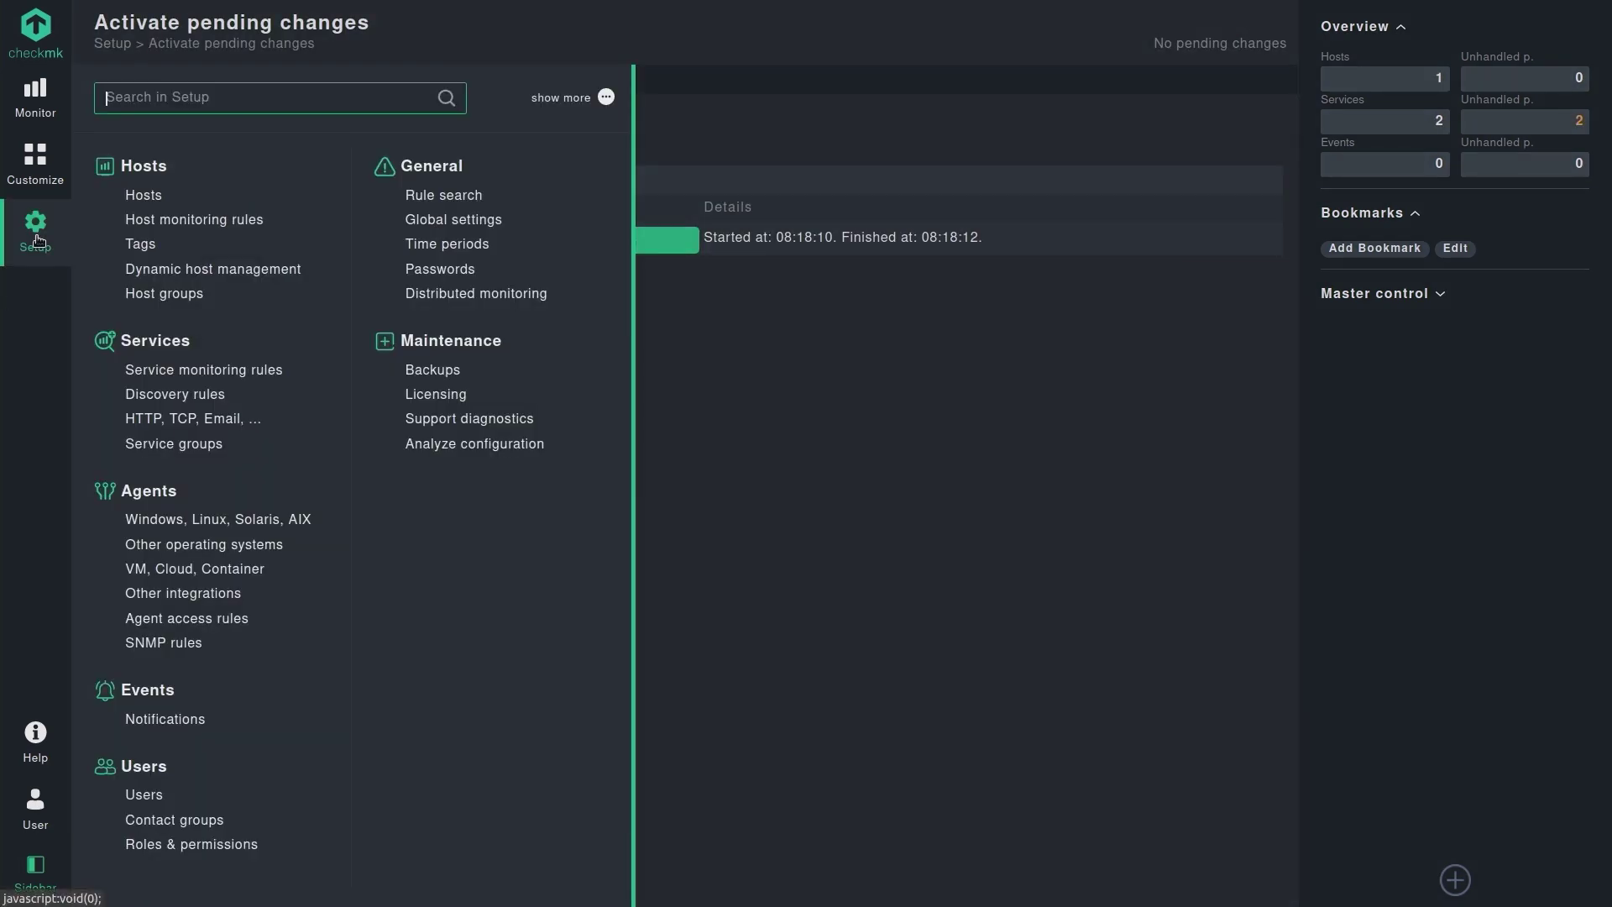
{"action": "left_click", "coordinate": [193, 520]}
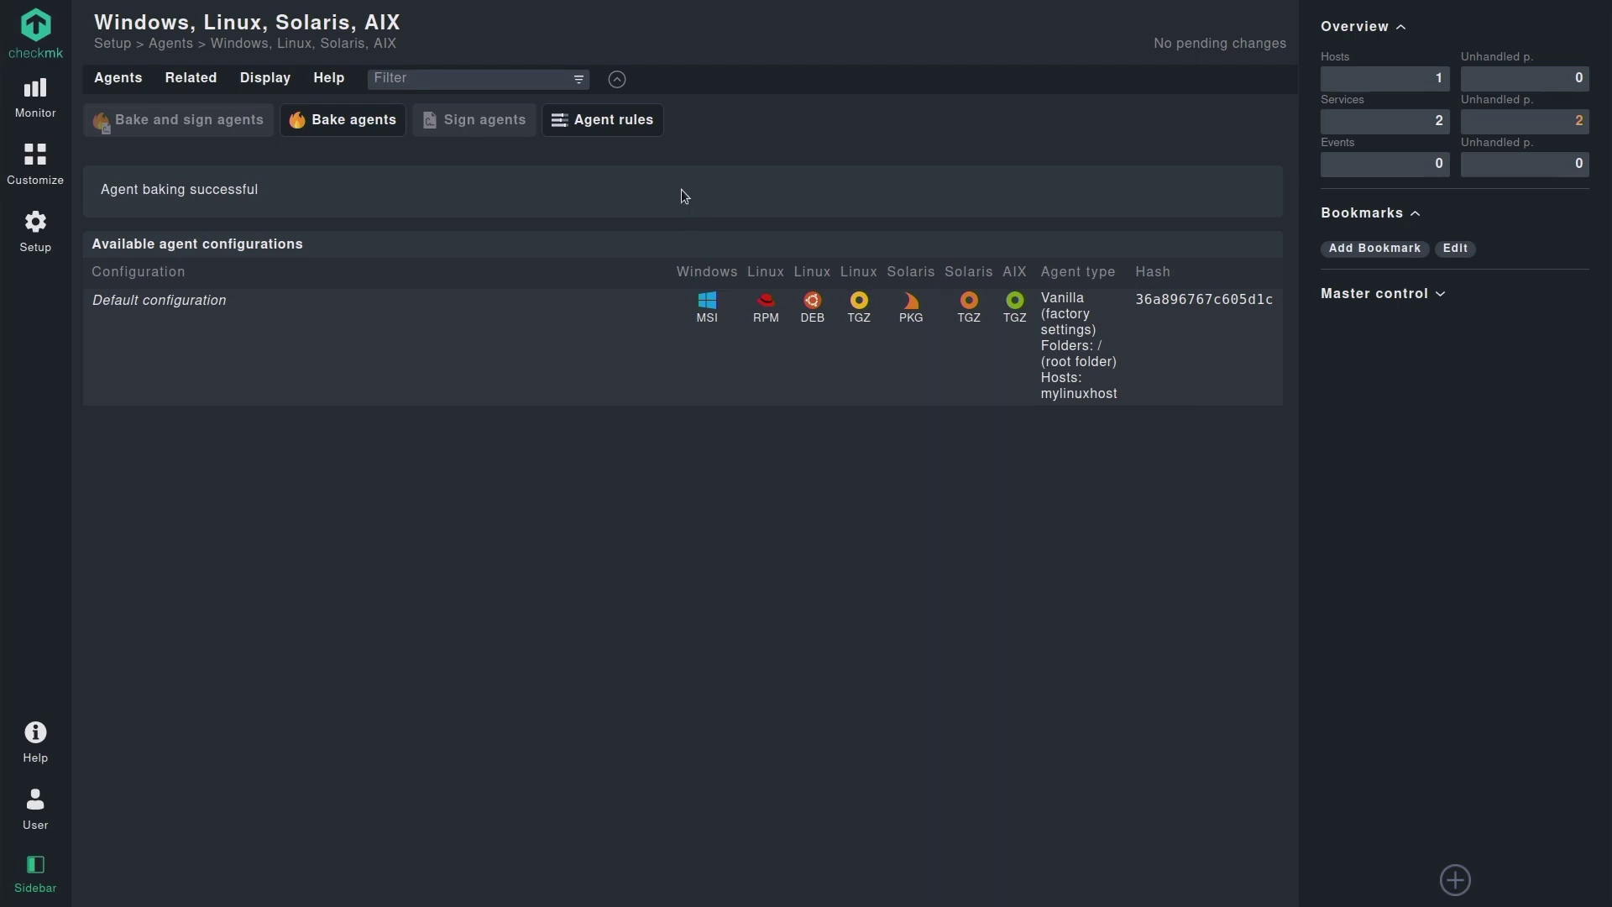
{"action": "key", "text": "F11"}
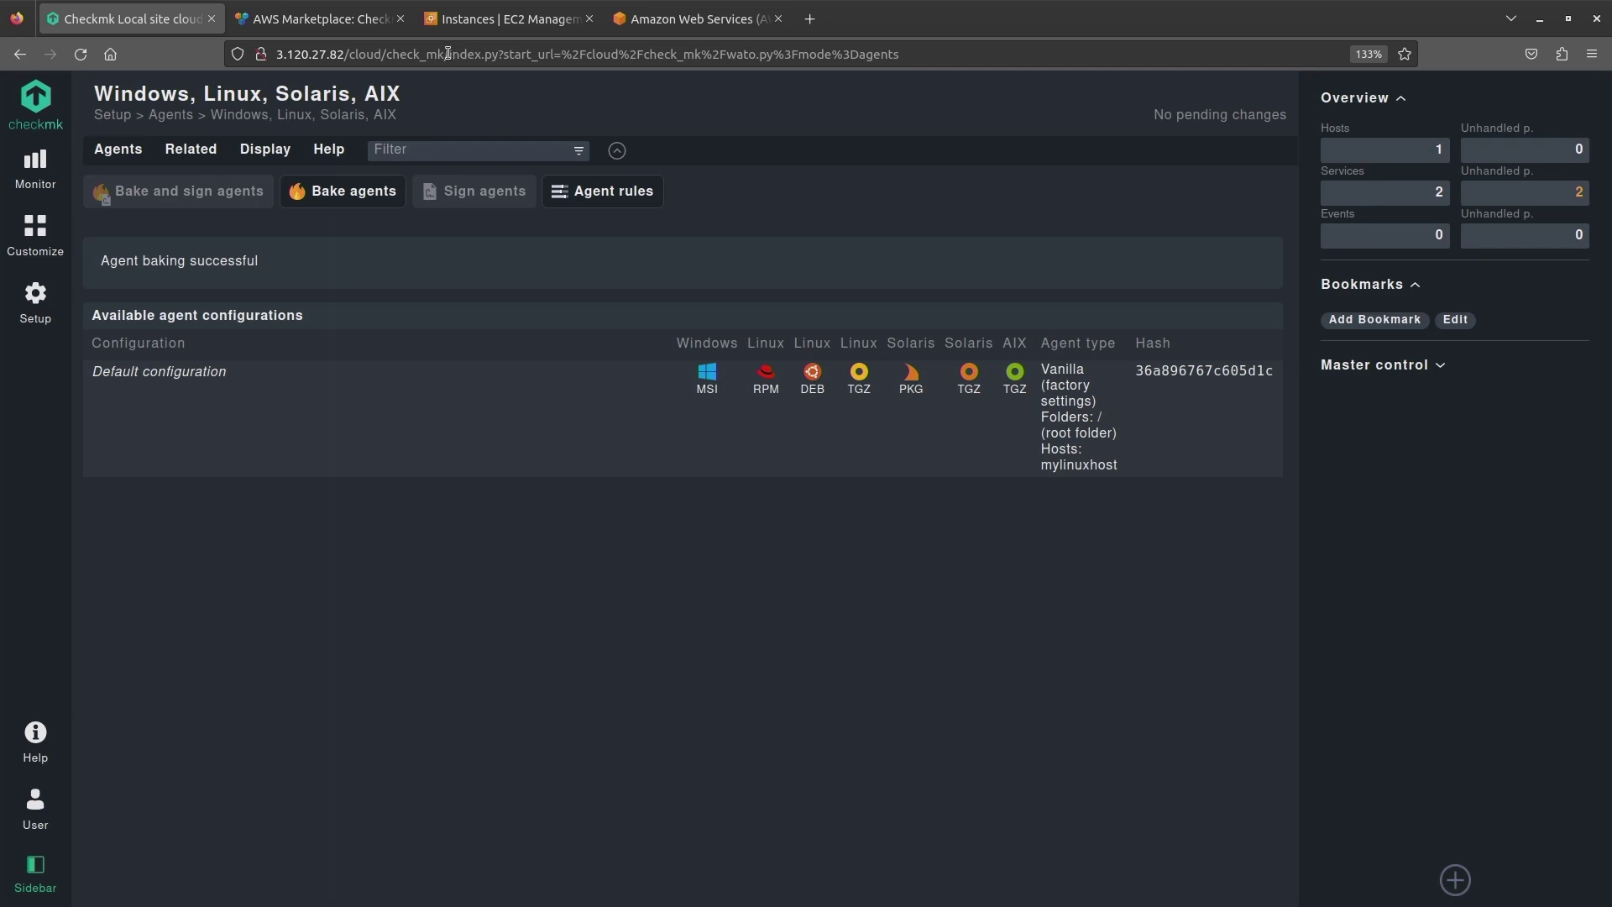
- Point the browser URL at the site's agents directory listing
{"action": "left_click_drag", "start_coordinate": [450, 54], "coordinate": [276, 54]}
{"action": "key", "text": "shift+End"}
{"action": "key", "text": "BackSpace"}
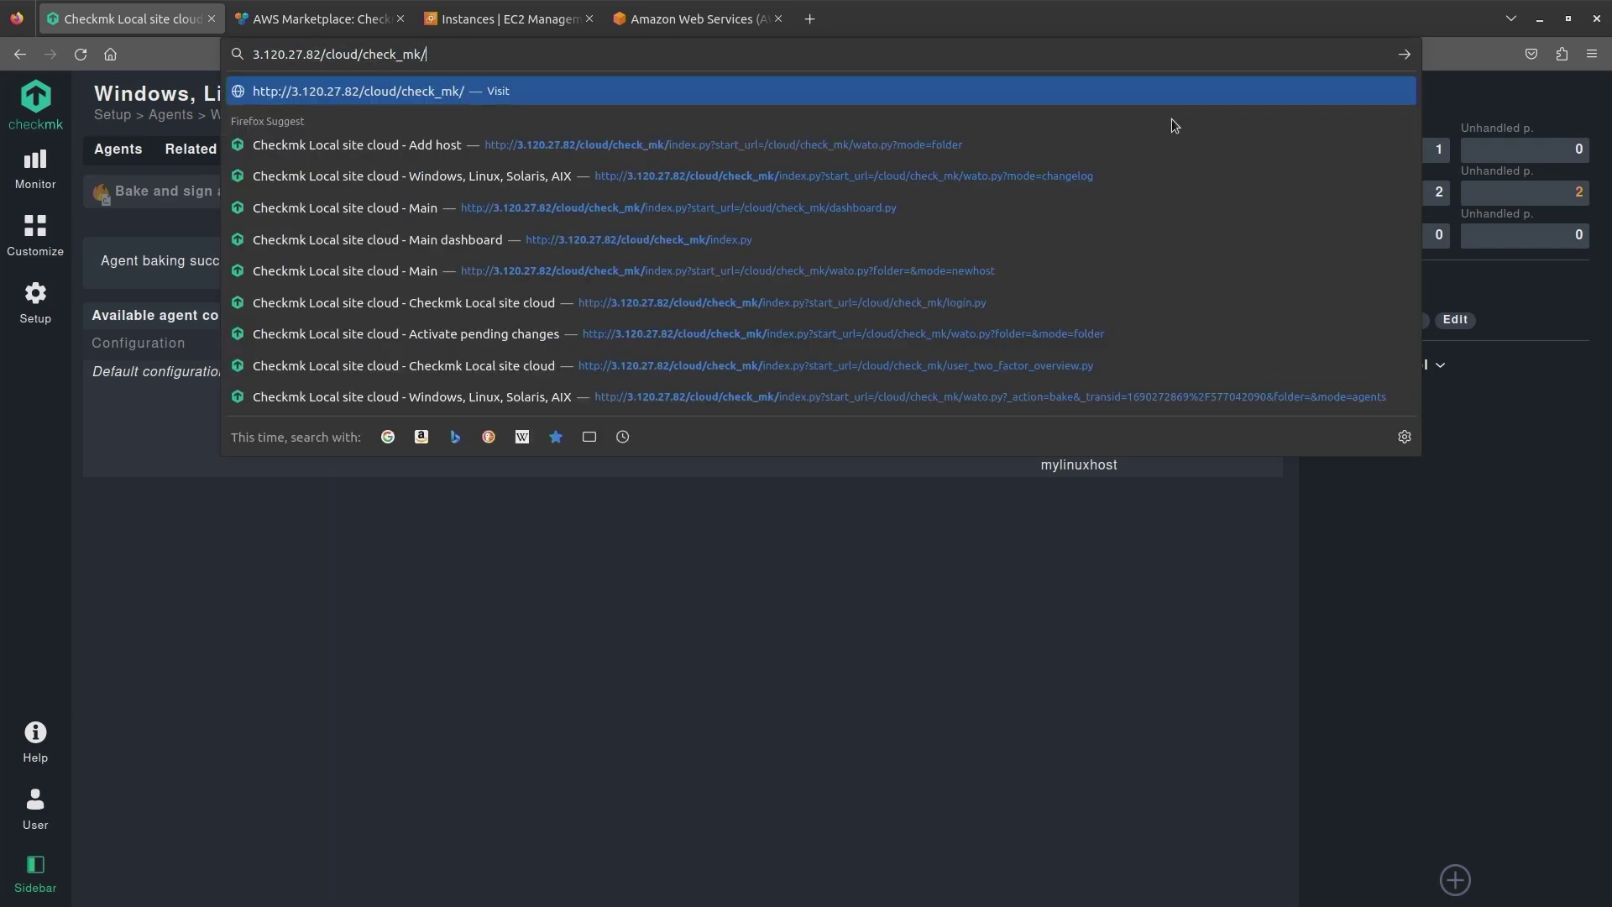
{"action": "type", "text": "agents"}
{"action": "key", "text": "Return"}
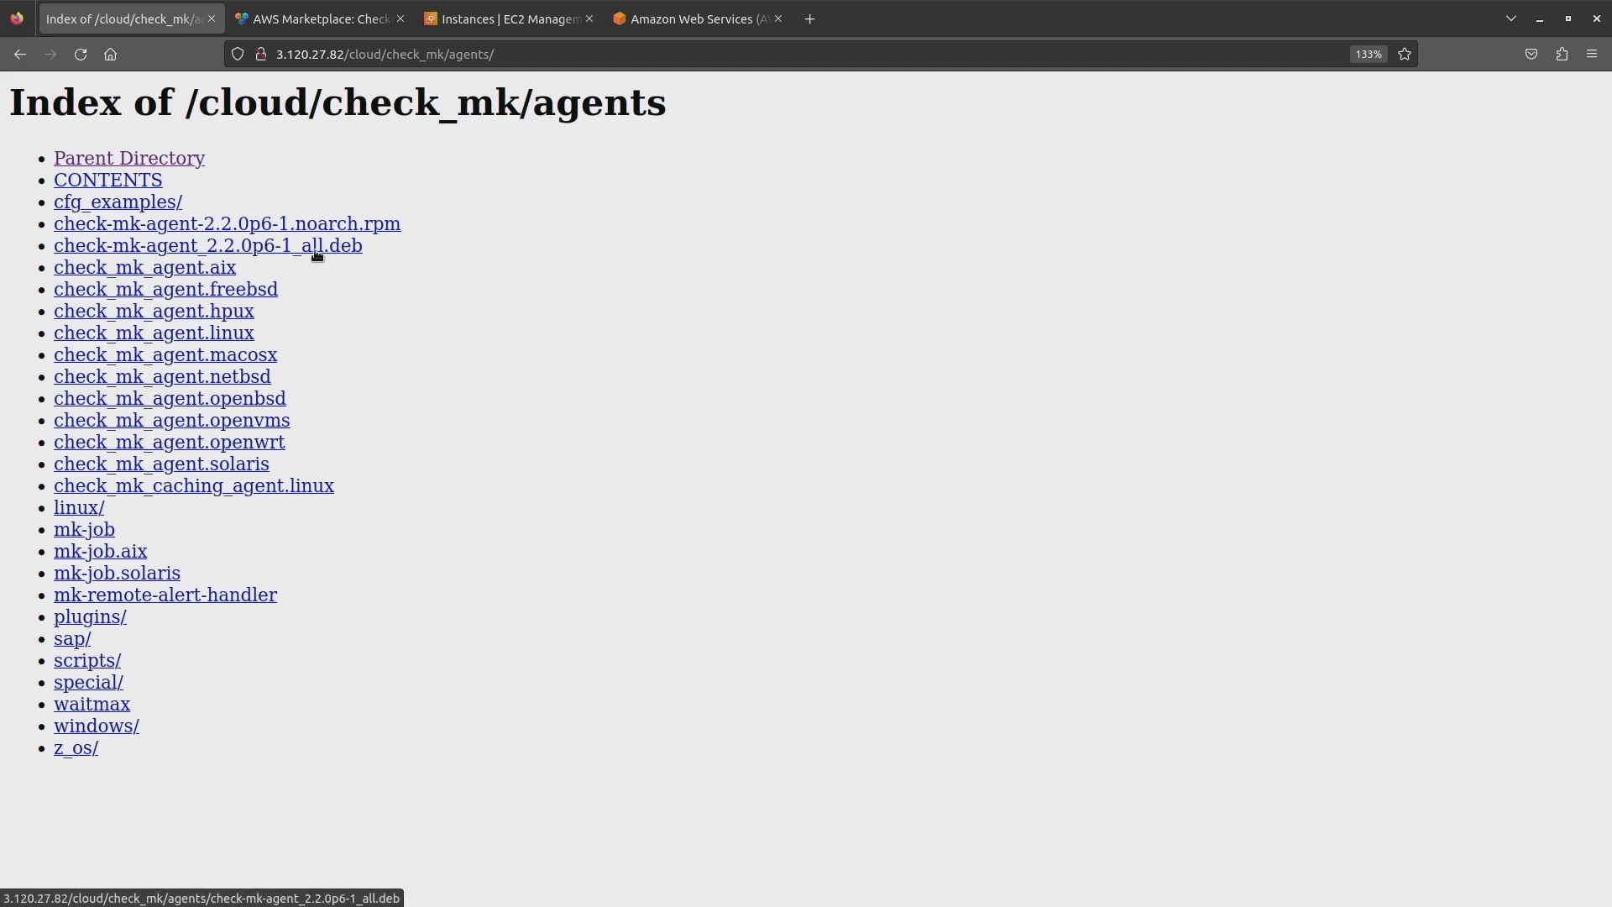
- Copy the check-mk-agent_2.2.0p6-1_all.deb download link and return to the terminal
{"action": "right_click", "coordinate": [348, 251]}
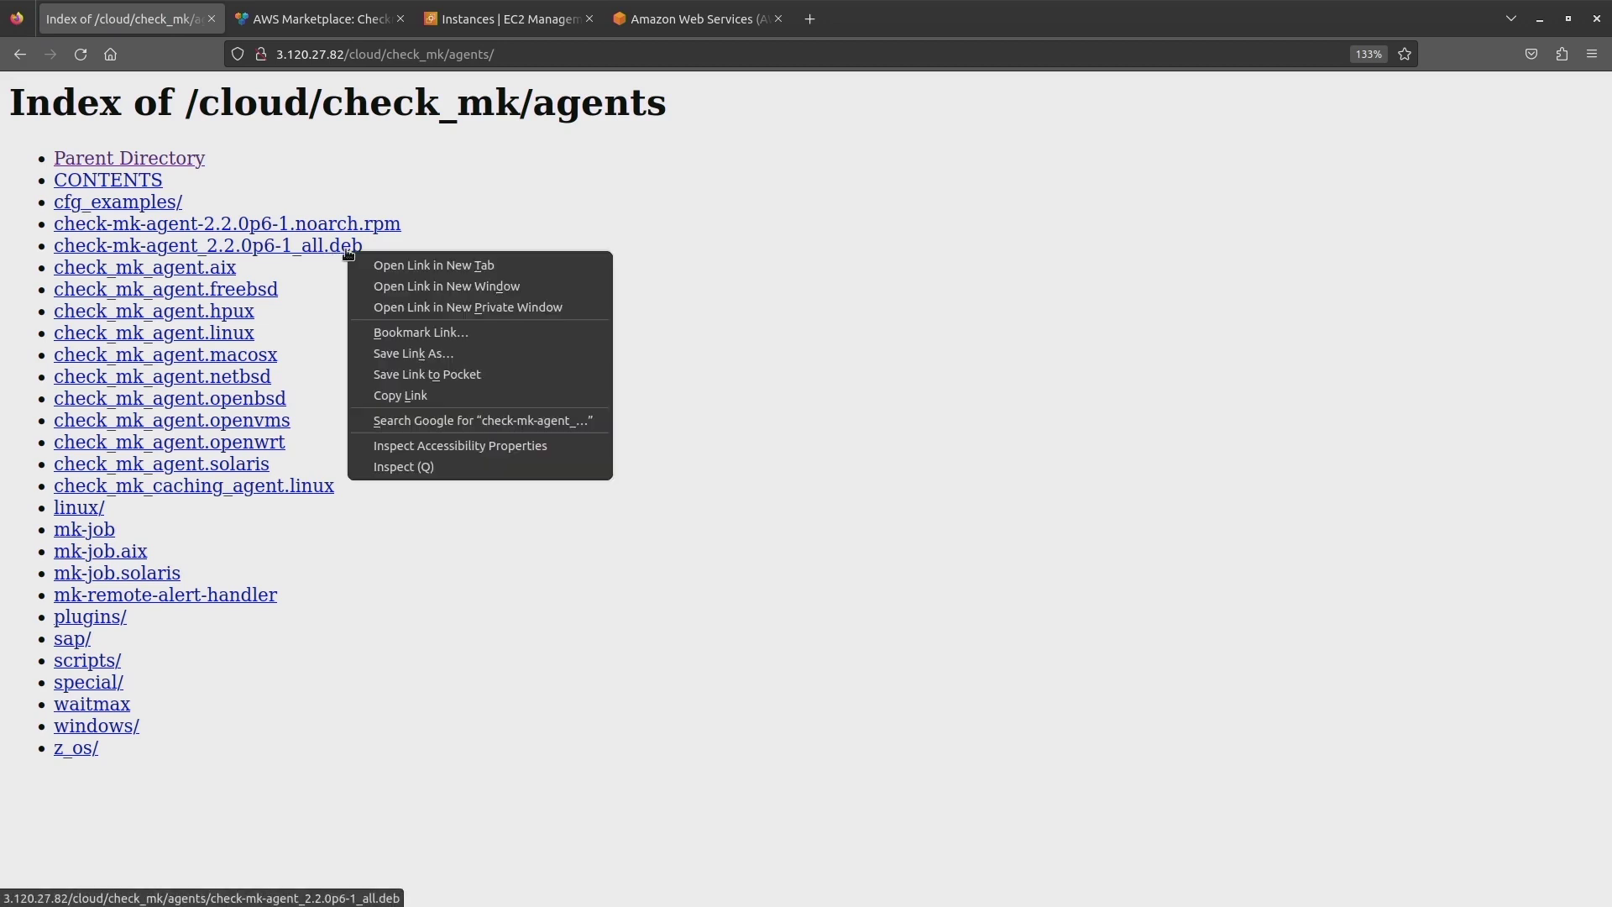
{"action": "left_click", "coordinate": [403, 394]}
{"action": "key", "text": "F11"}
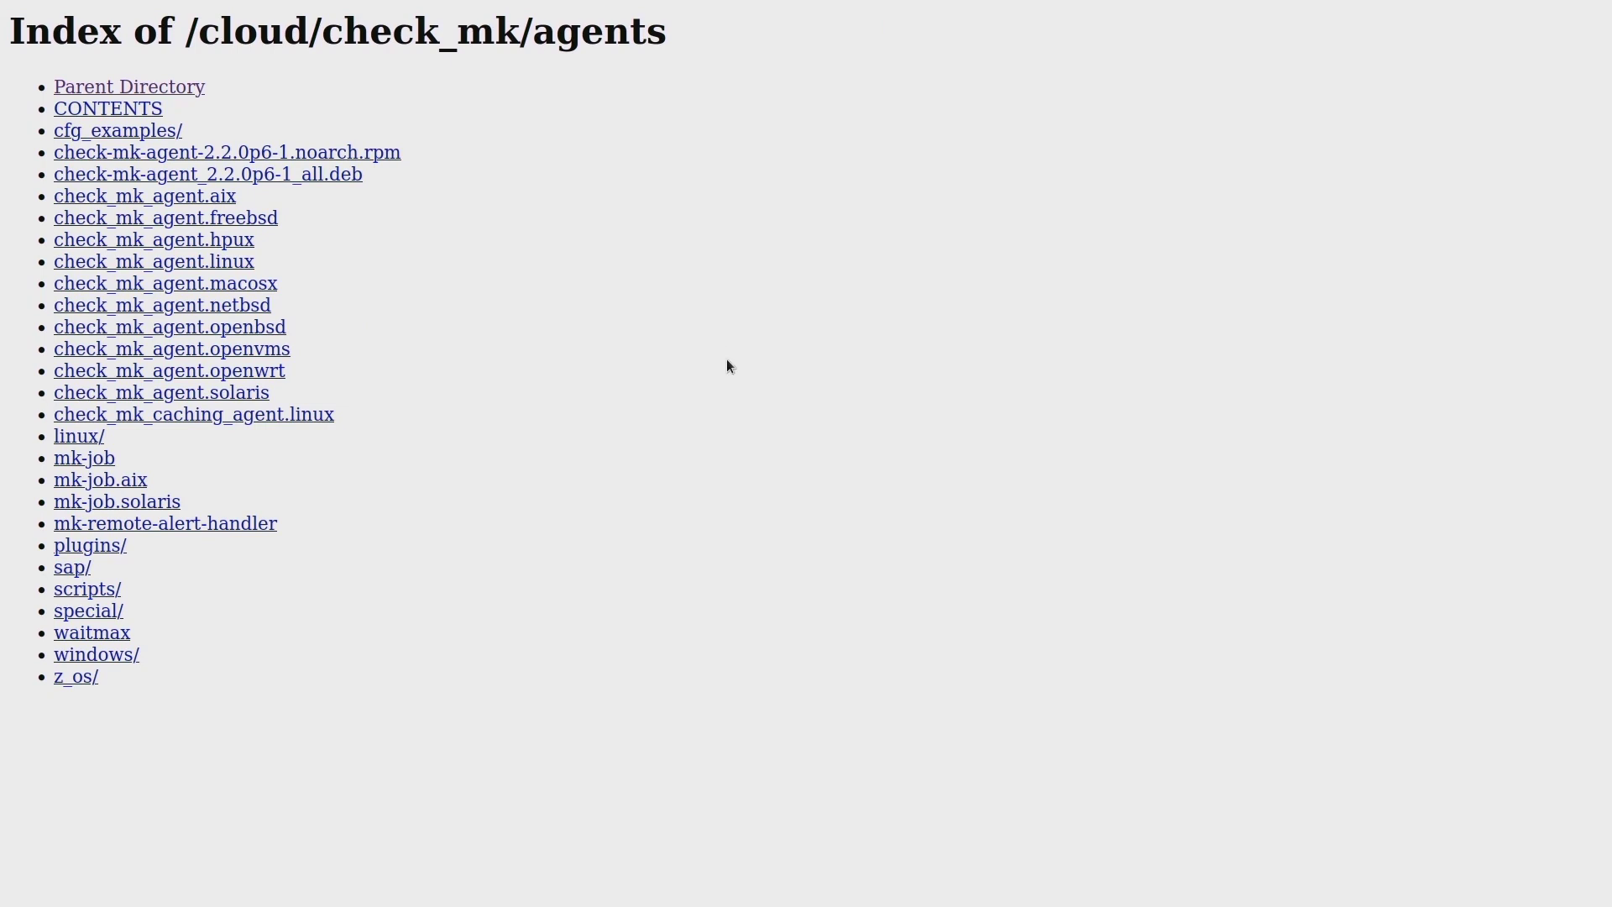
{"action": "key", "text": "alt+Tab"}
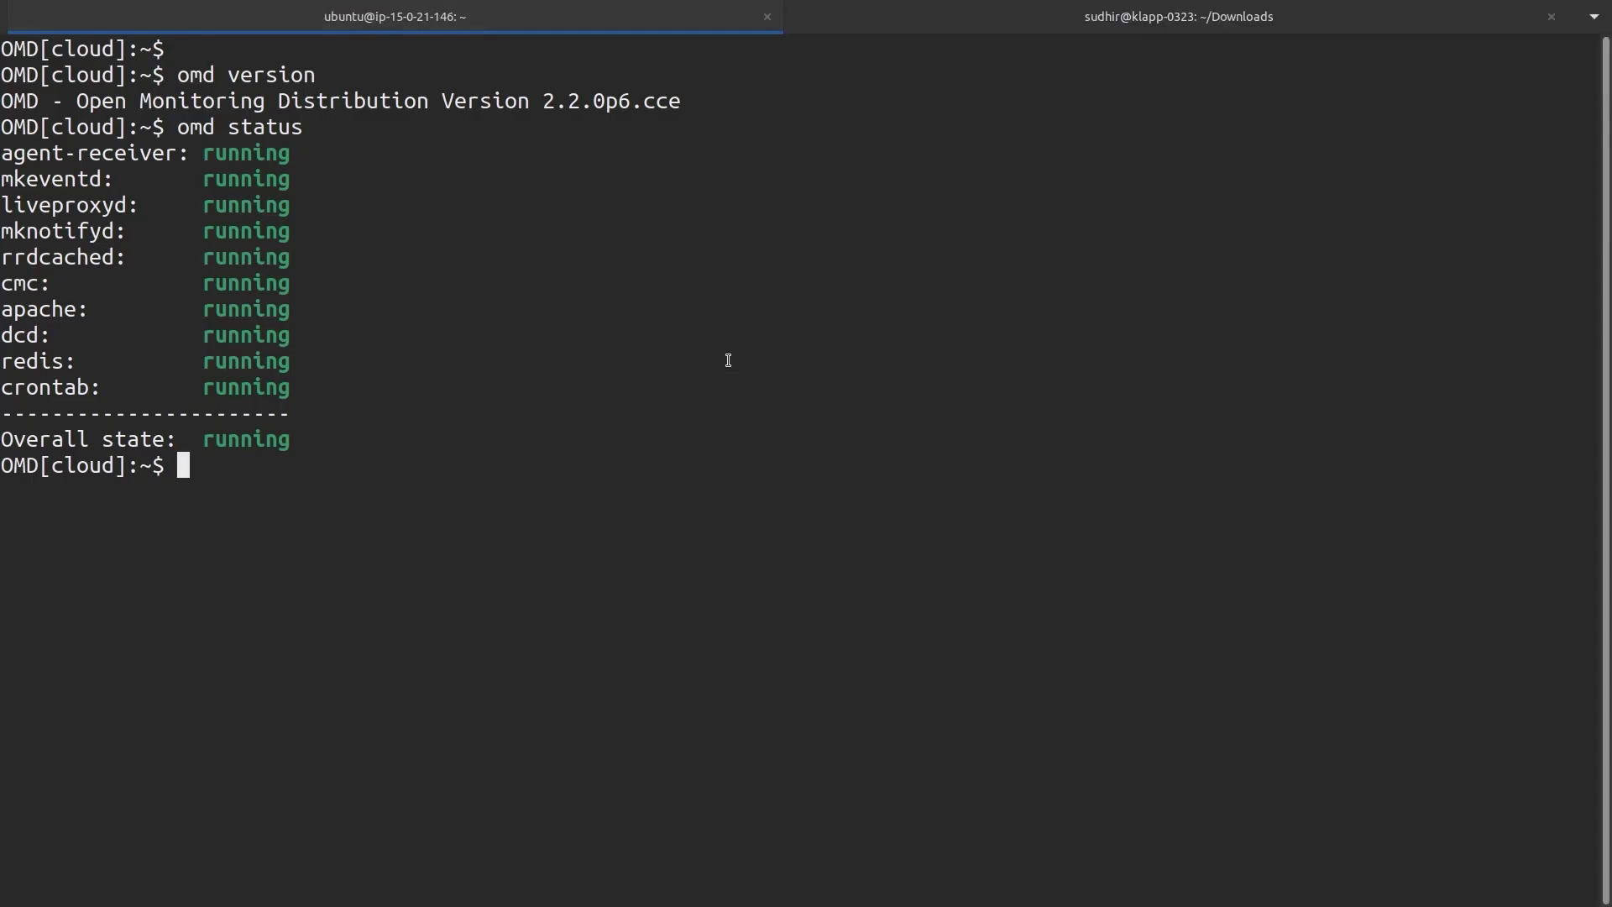
- Copy the manual-pushmode instance's example SSH command from EC2 and paste it at the Downloads prompt
{"action": "left_click", "coordinate": [891, 34]}
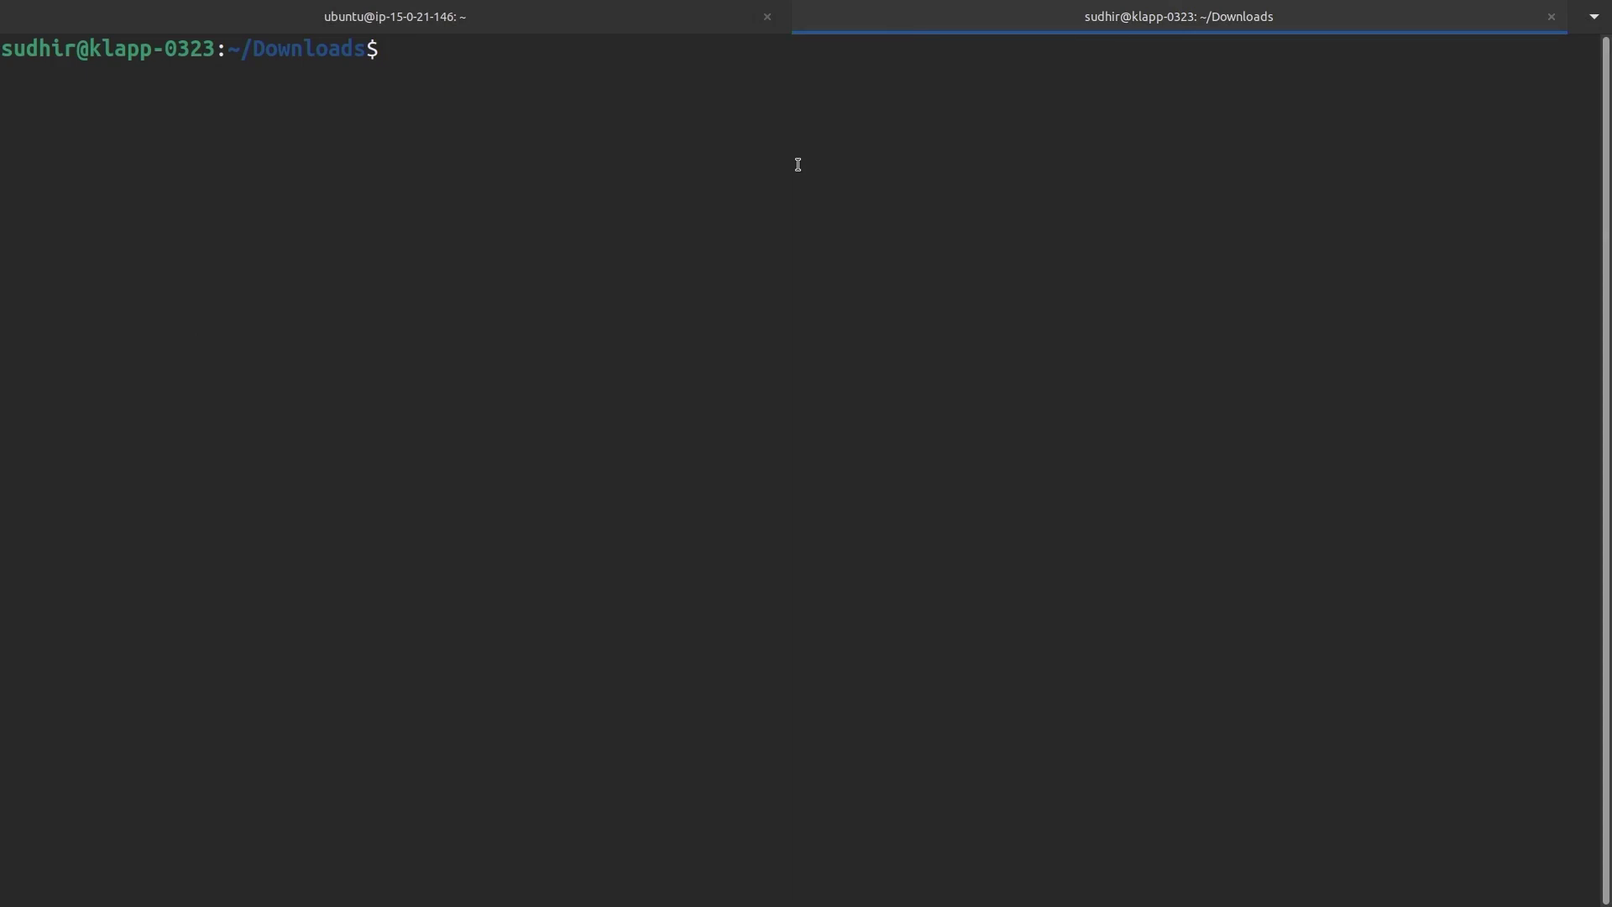
{"action": "key", "text": "alt+Tab"}
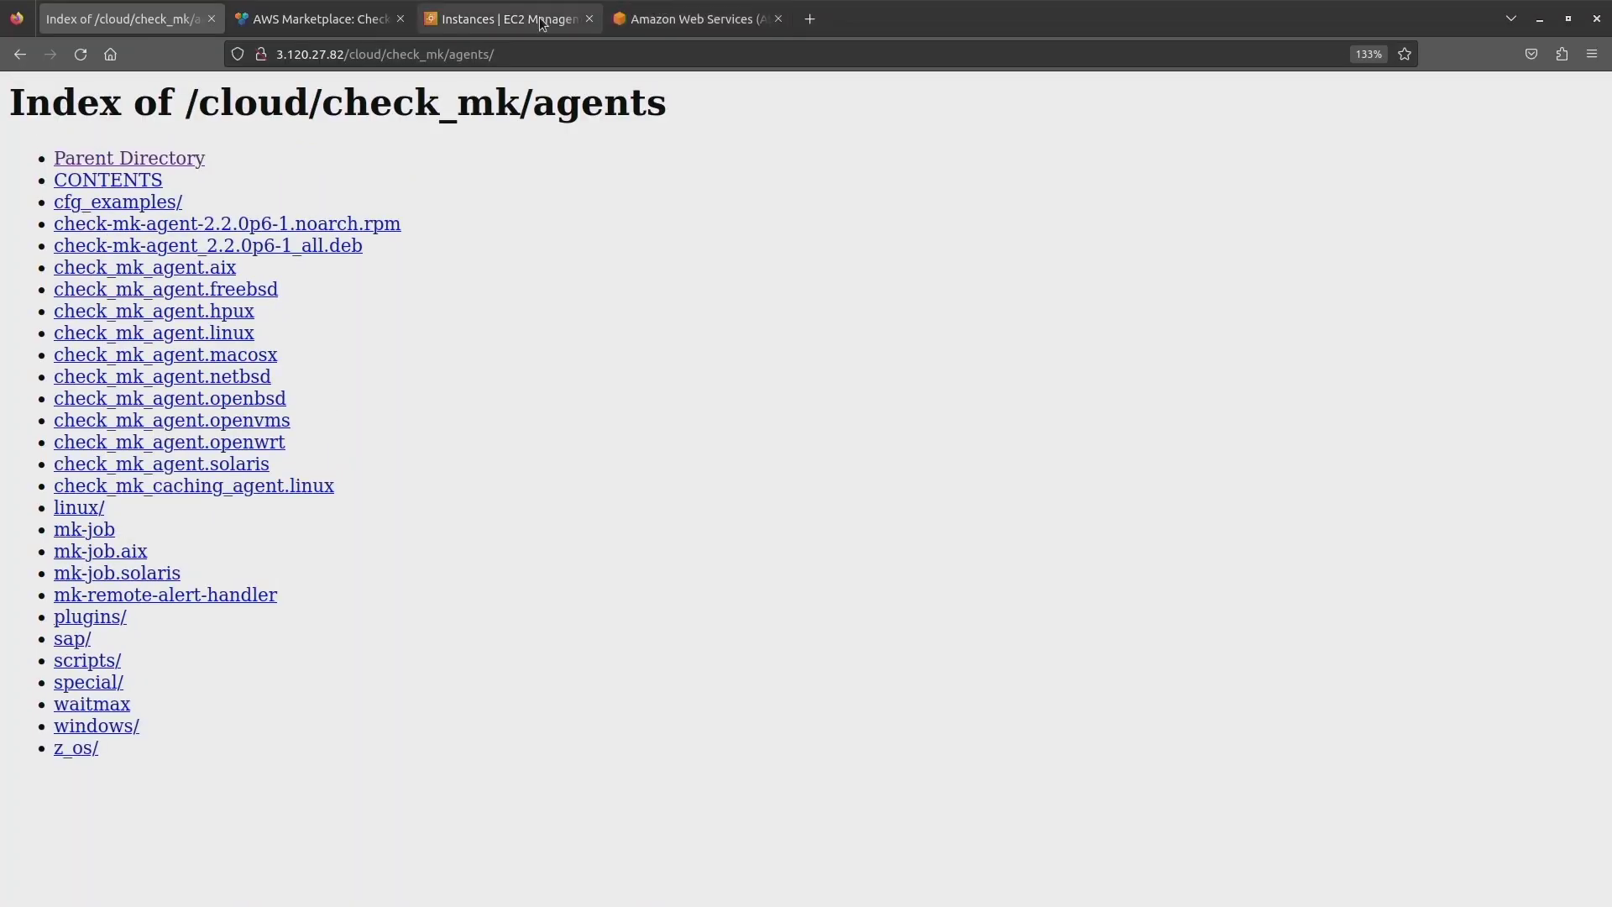
{"action": "left_click", "coordinate": [542, 18]}
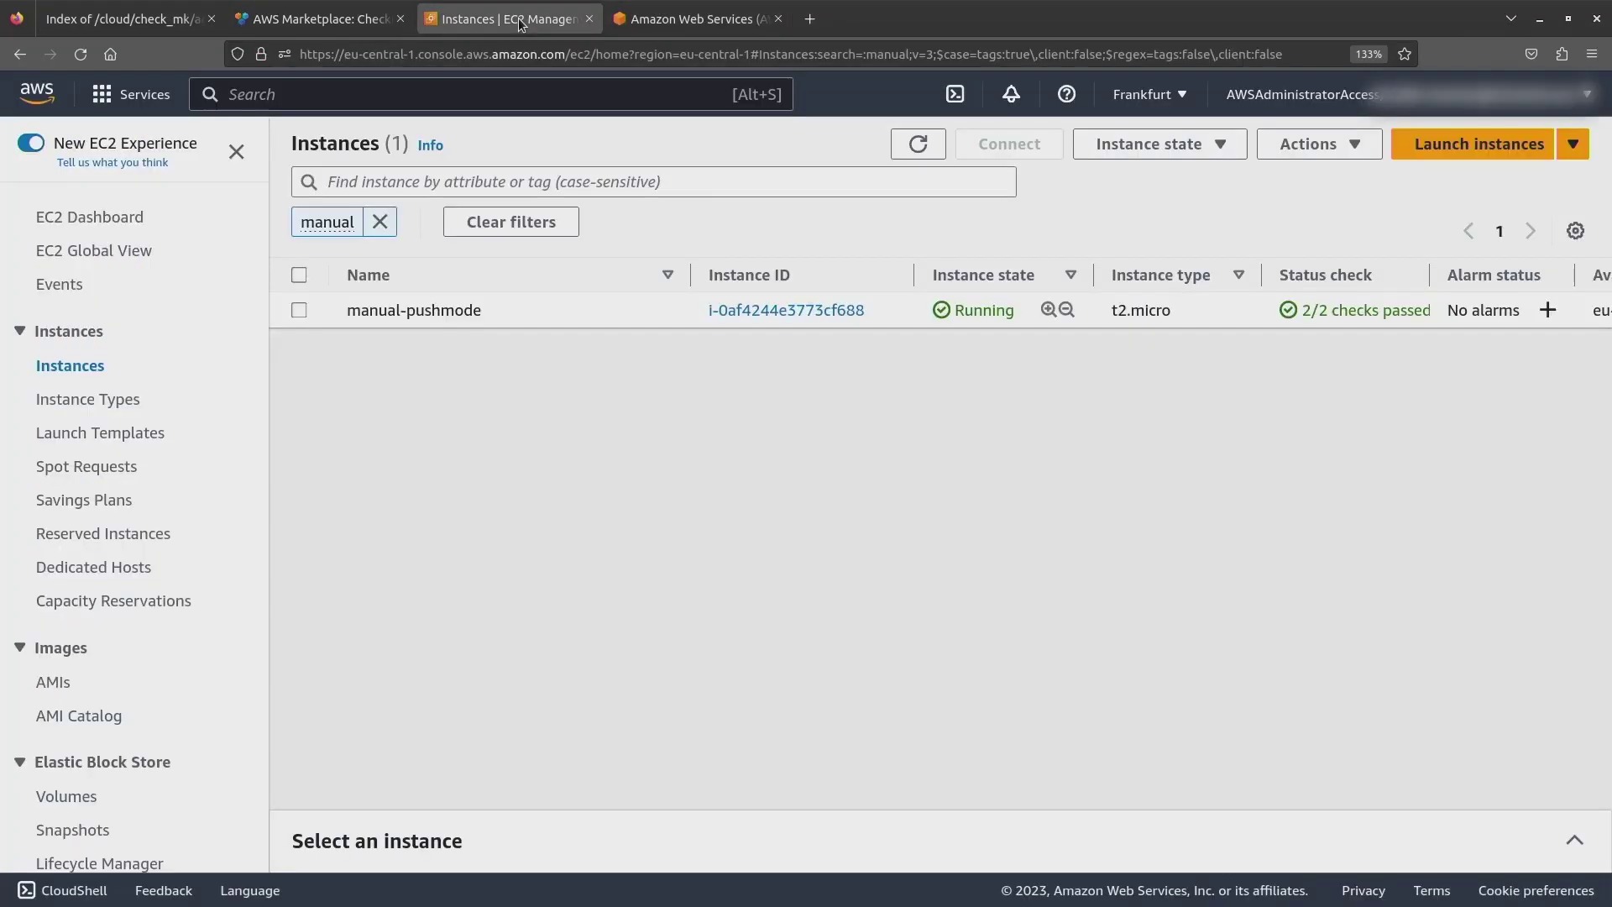
{"action": "key", "text": "F11"}
{"action": "left_click", "coordinate": [300, 241]}
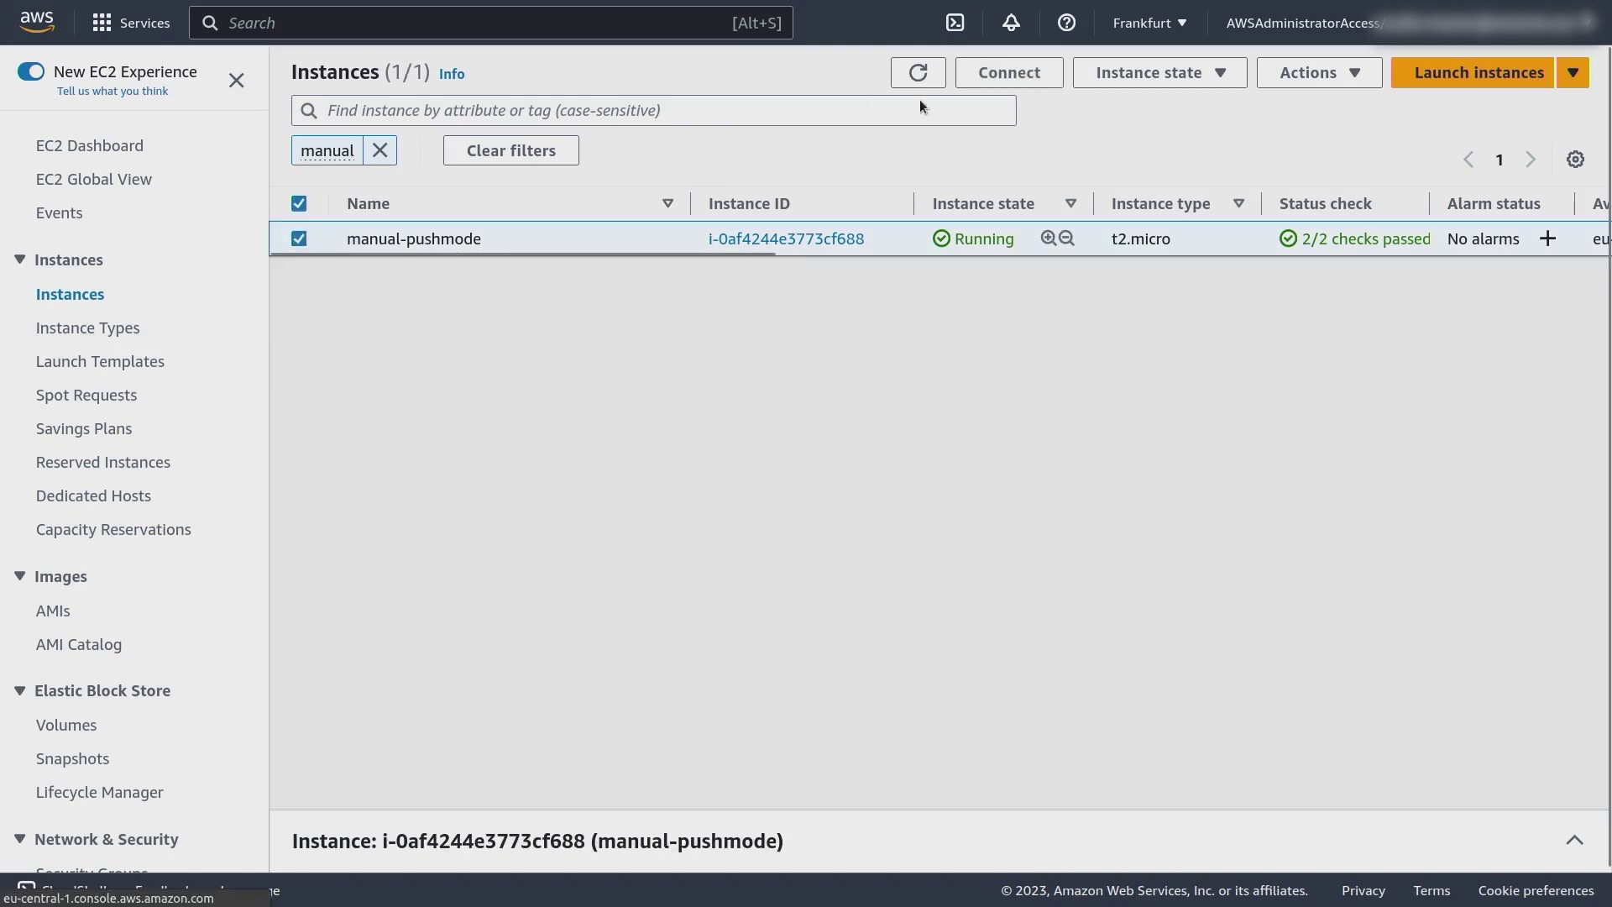
{"action": "left_click", "coordinate": [1007, 74]}
{"action": "left_click", "coordinate": [128, 598]}
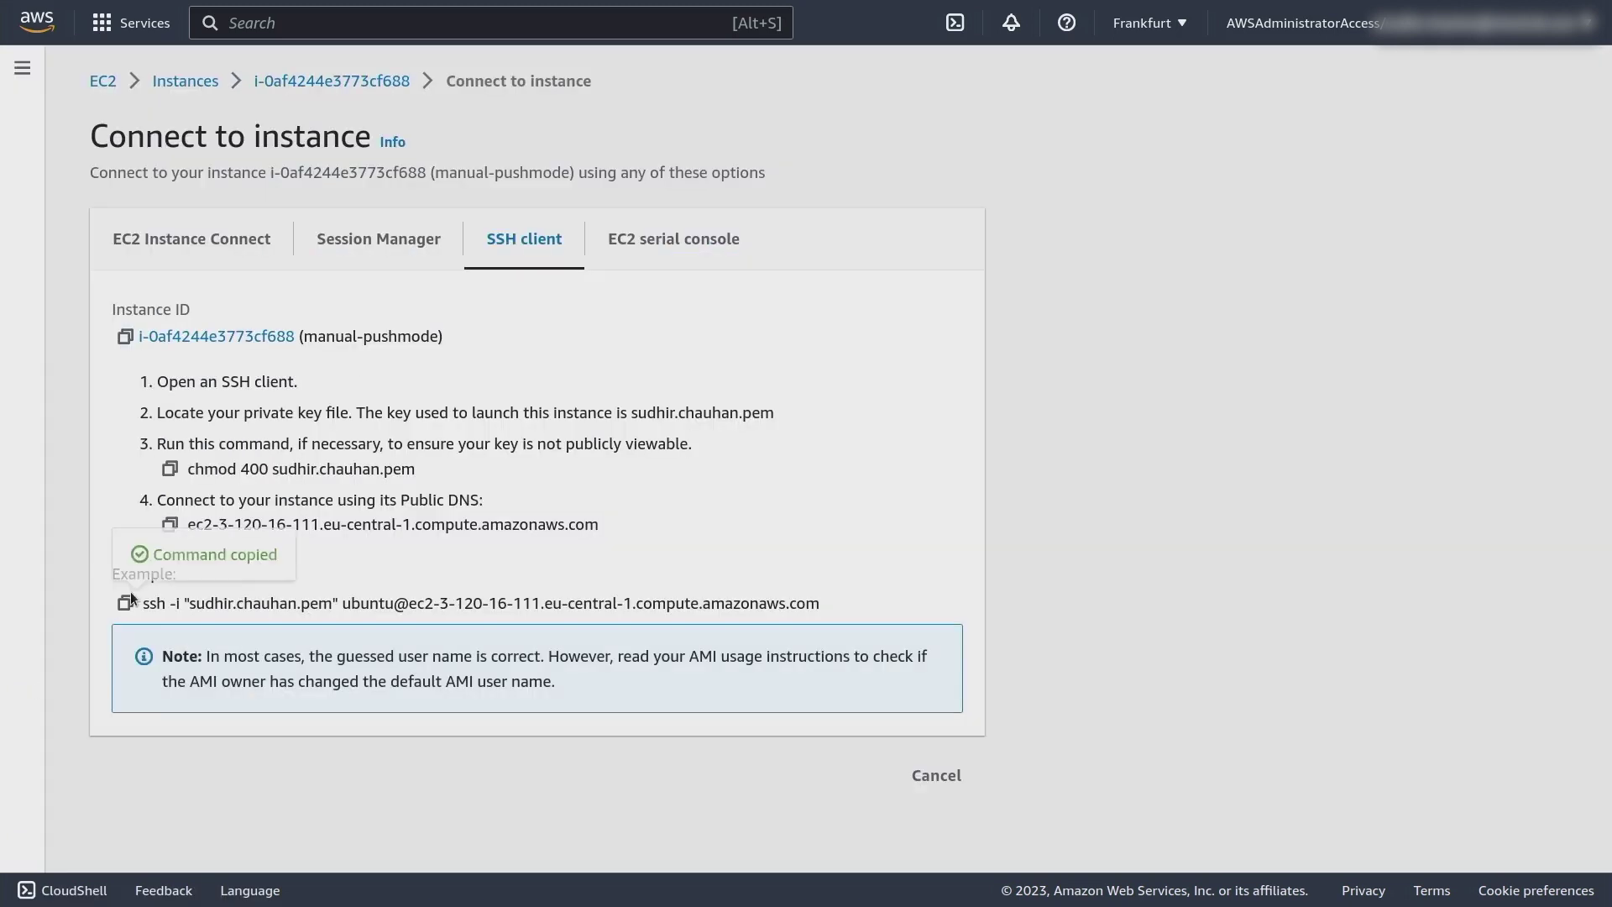
{"action": "key", "text": "alt+Tab"}
{"action": "right_click", "coordinate": [645, 412]}
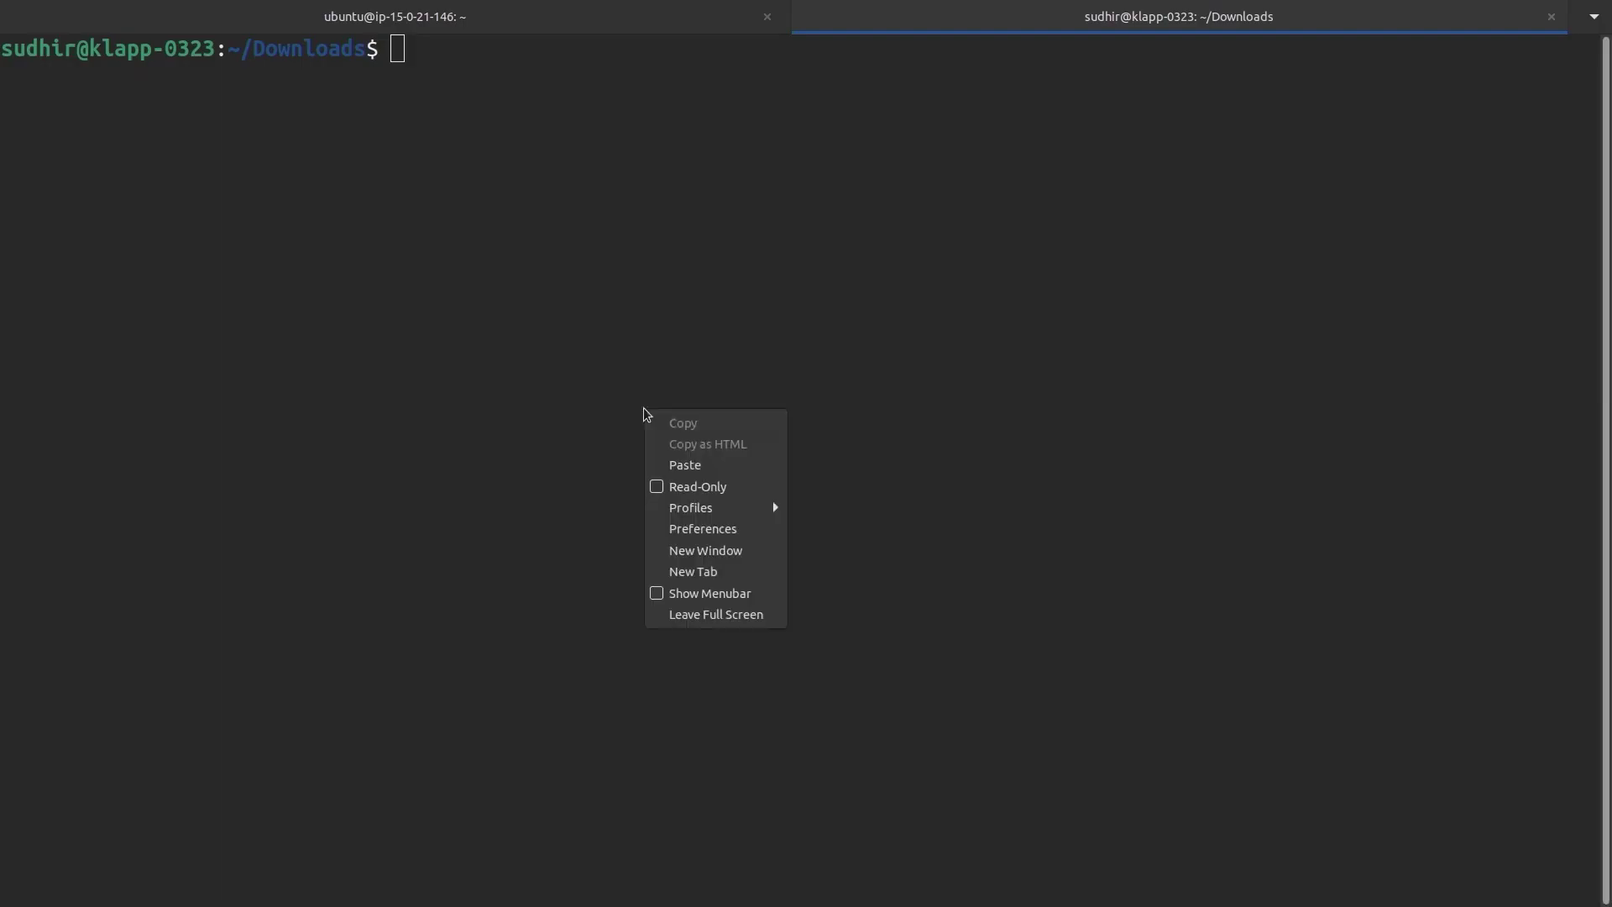
{"action": "left_click", "coordinate": [672, 464]}
- Log in to the EC2 instance over SSH and become root with sudo su -
{"action": "key", "text": "Return"}
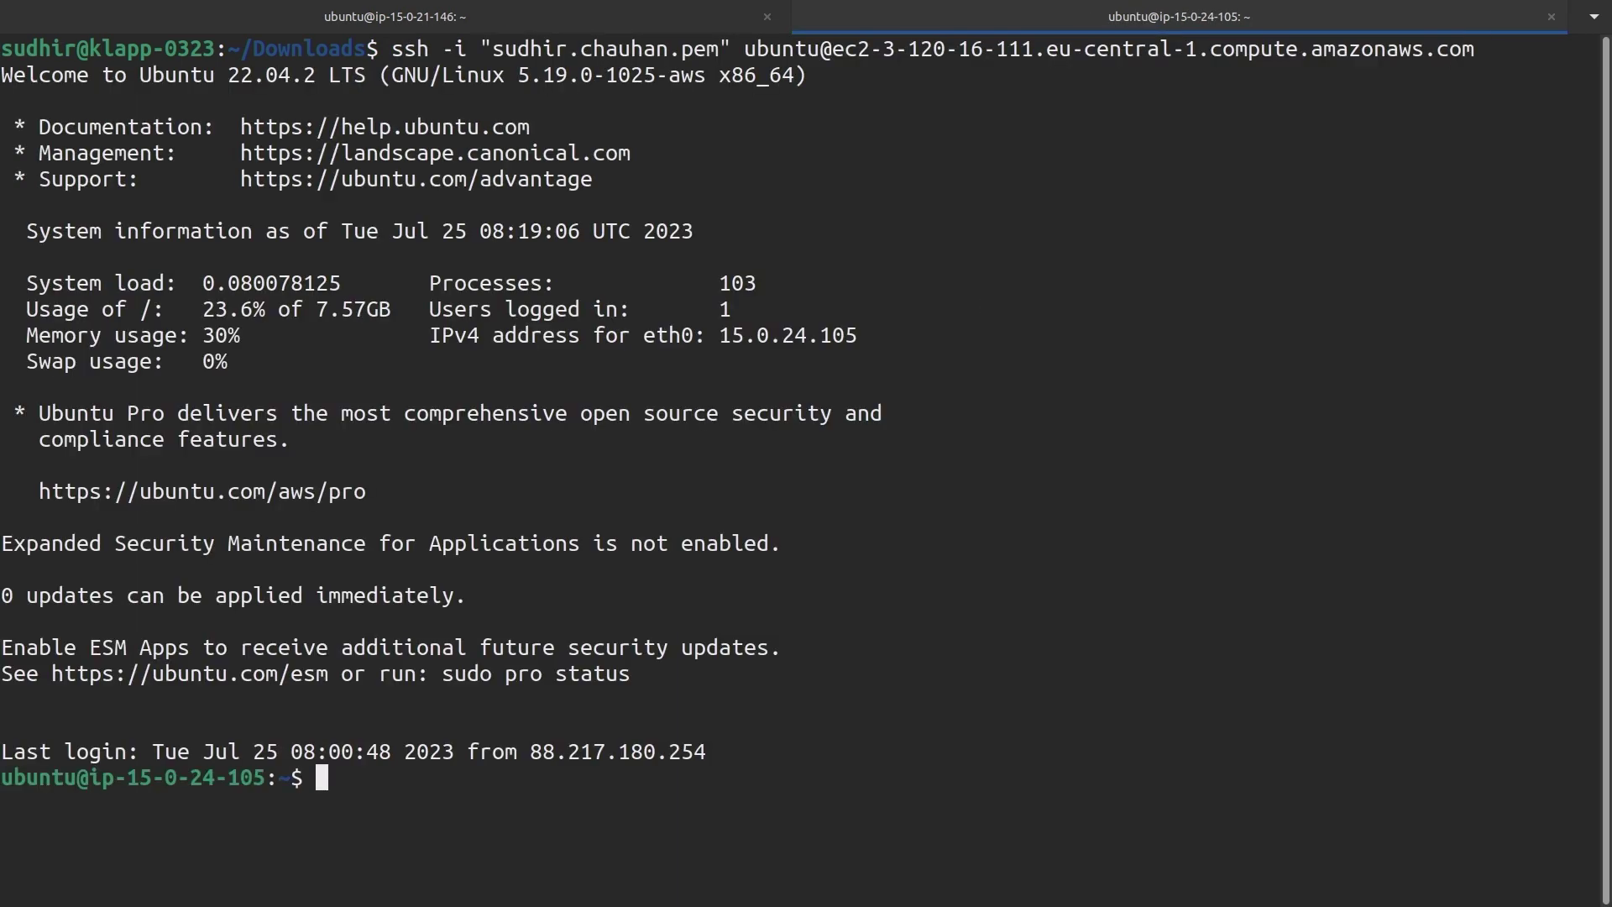
{"action": "type", "text": "sudo su -"}
{"action": "key", "text": "Return"}
- Copy the .deb package link again from the agents listing and return to the terminal
{"action": "key", "text": "alt+Tab"}
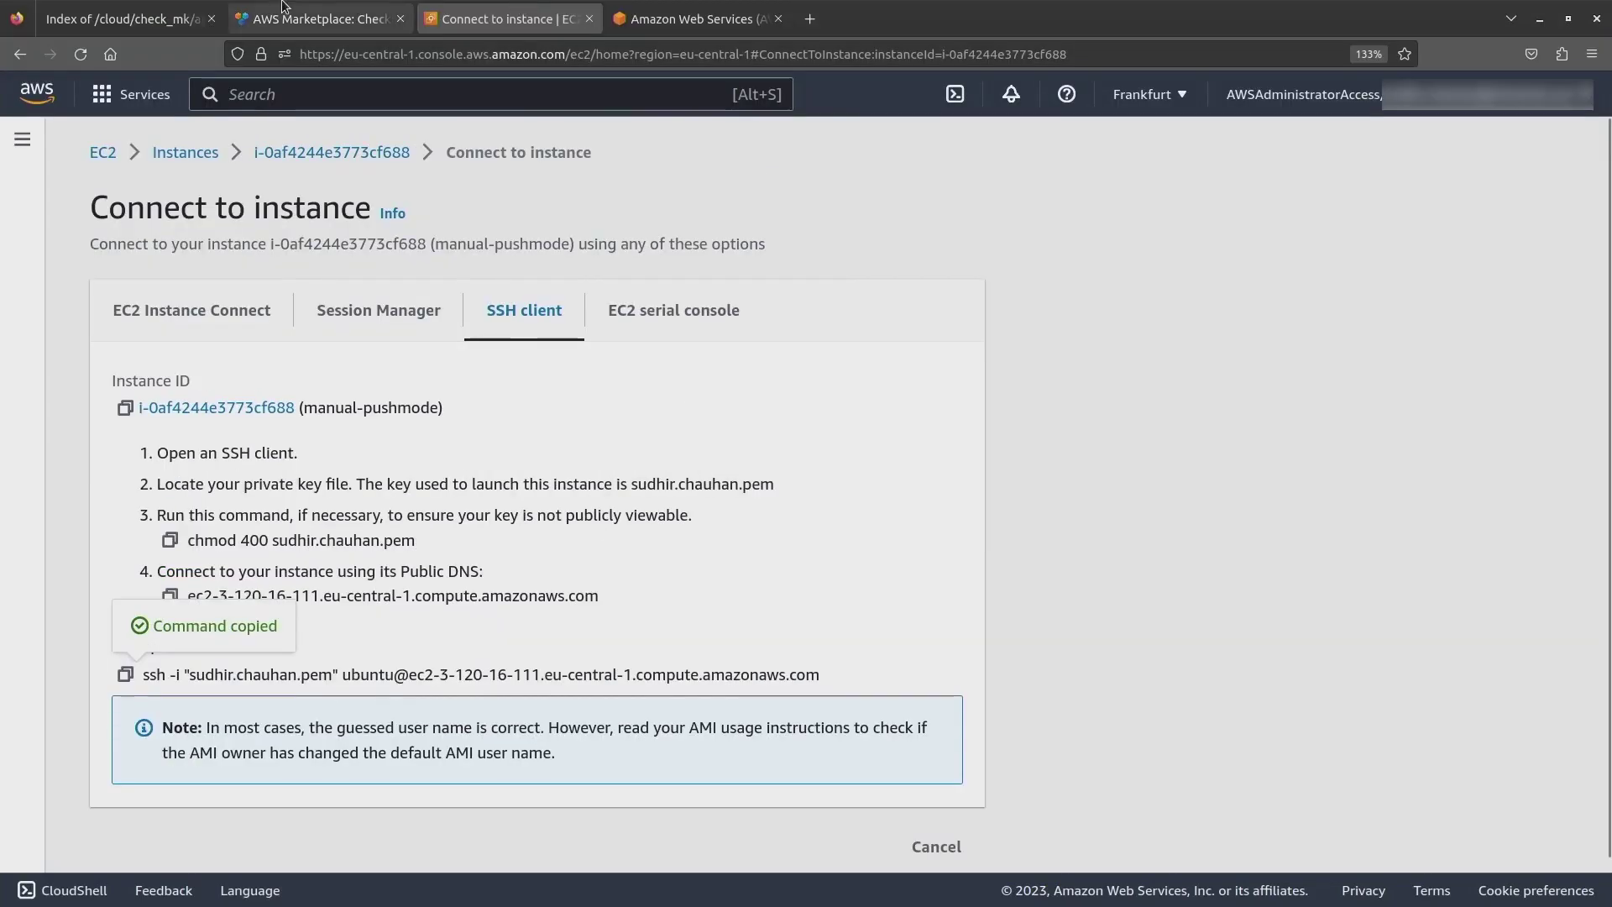
{"action": "left_click", "coordinate": [126, 19]}
{"action": "key", "text": "F11"}
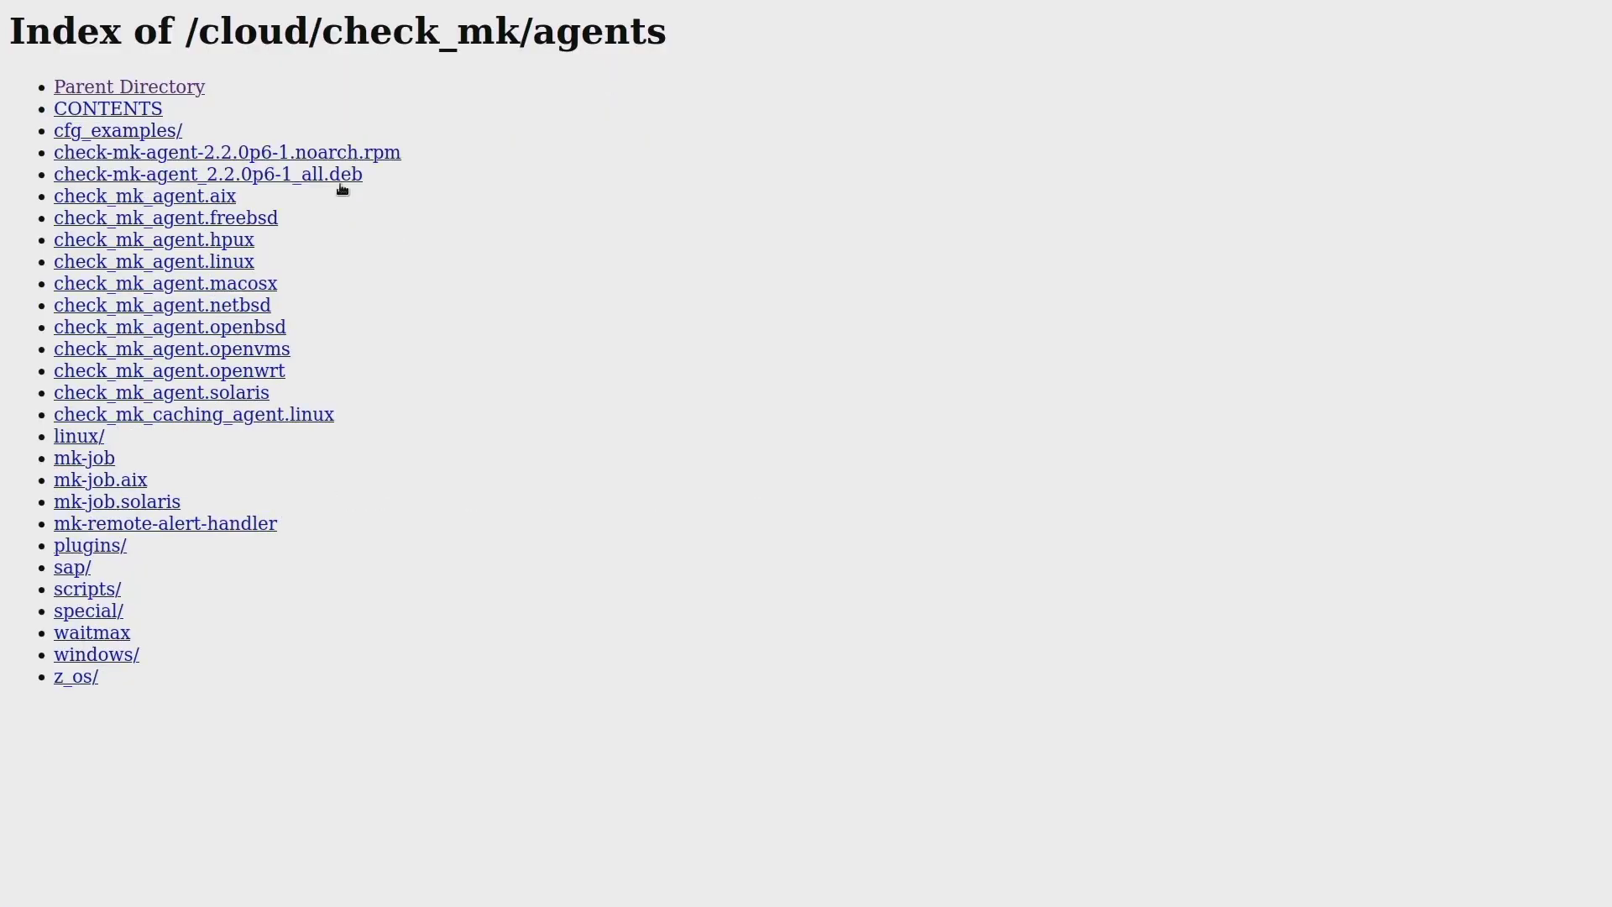
{"action": "right_click", "coordinate": [342, 188]}
{"action": "left_click", "coordinate": [411, 331]}
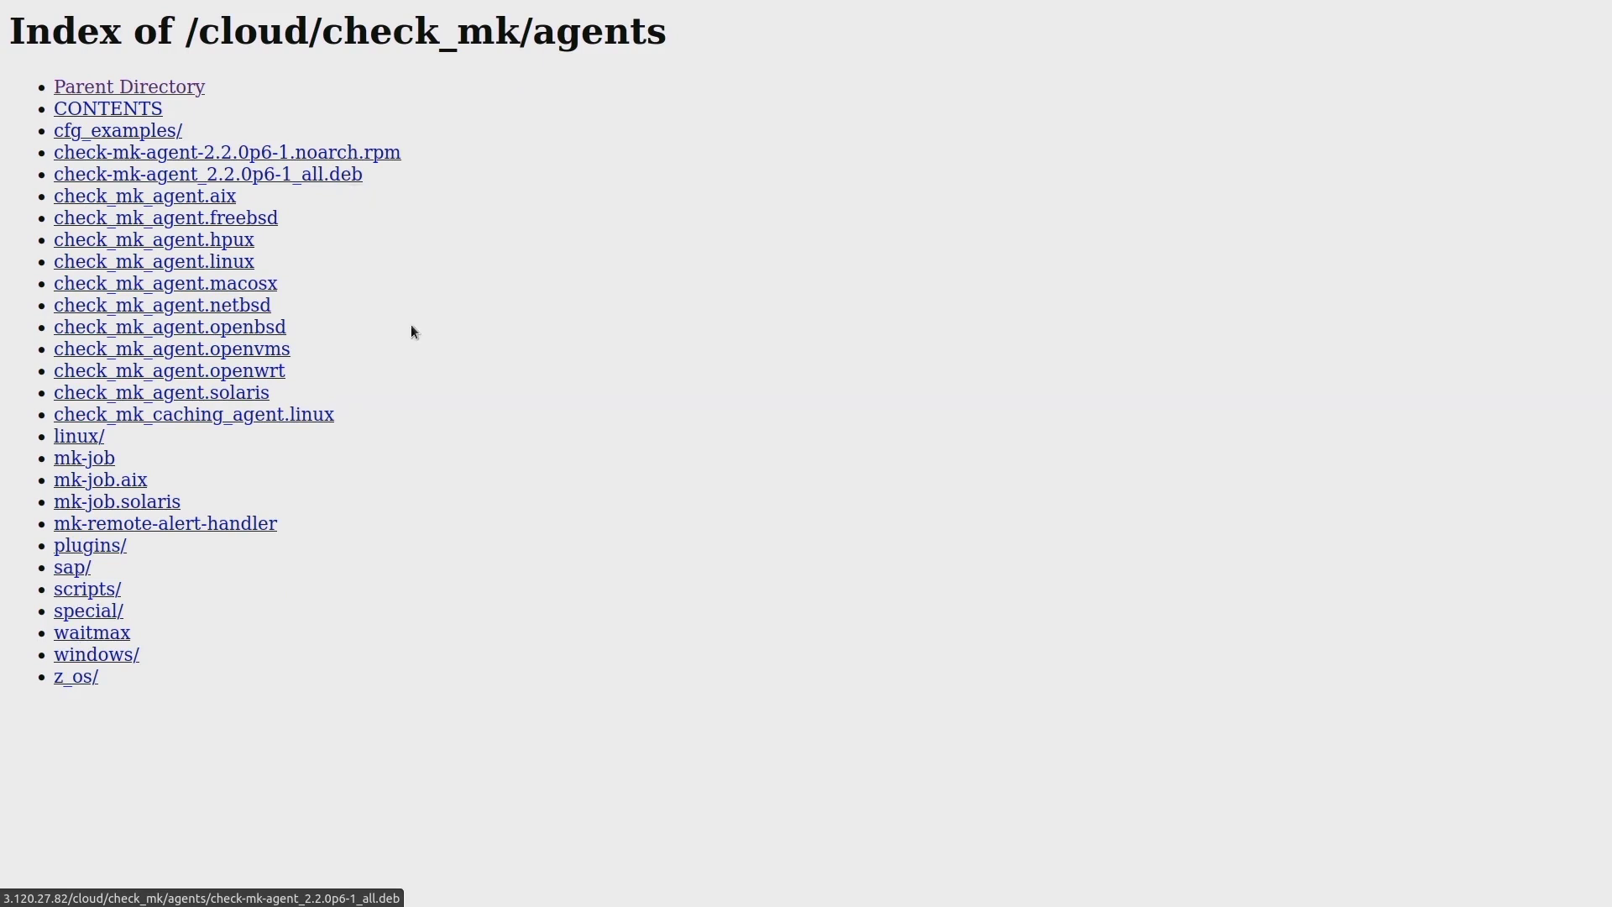
{"action": "key", "text": "alt+Tab"}
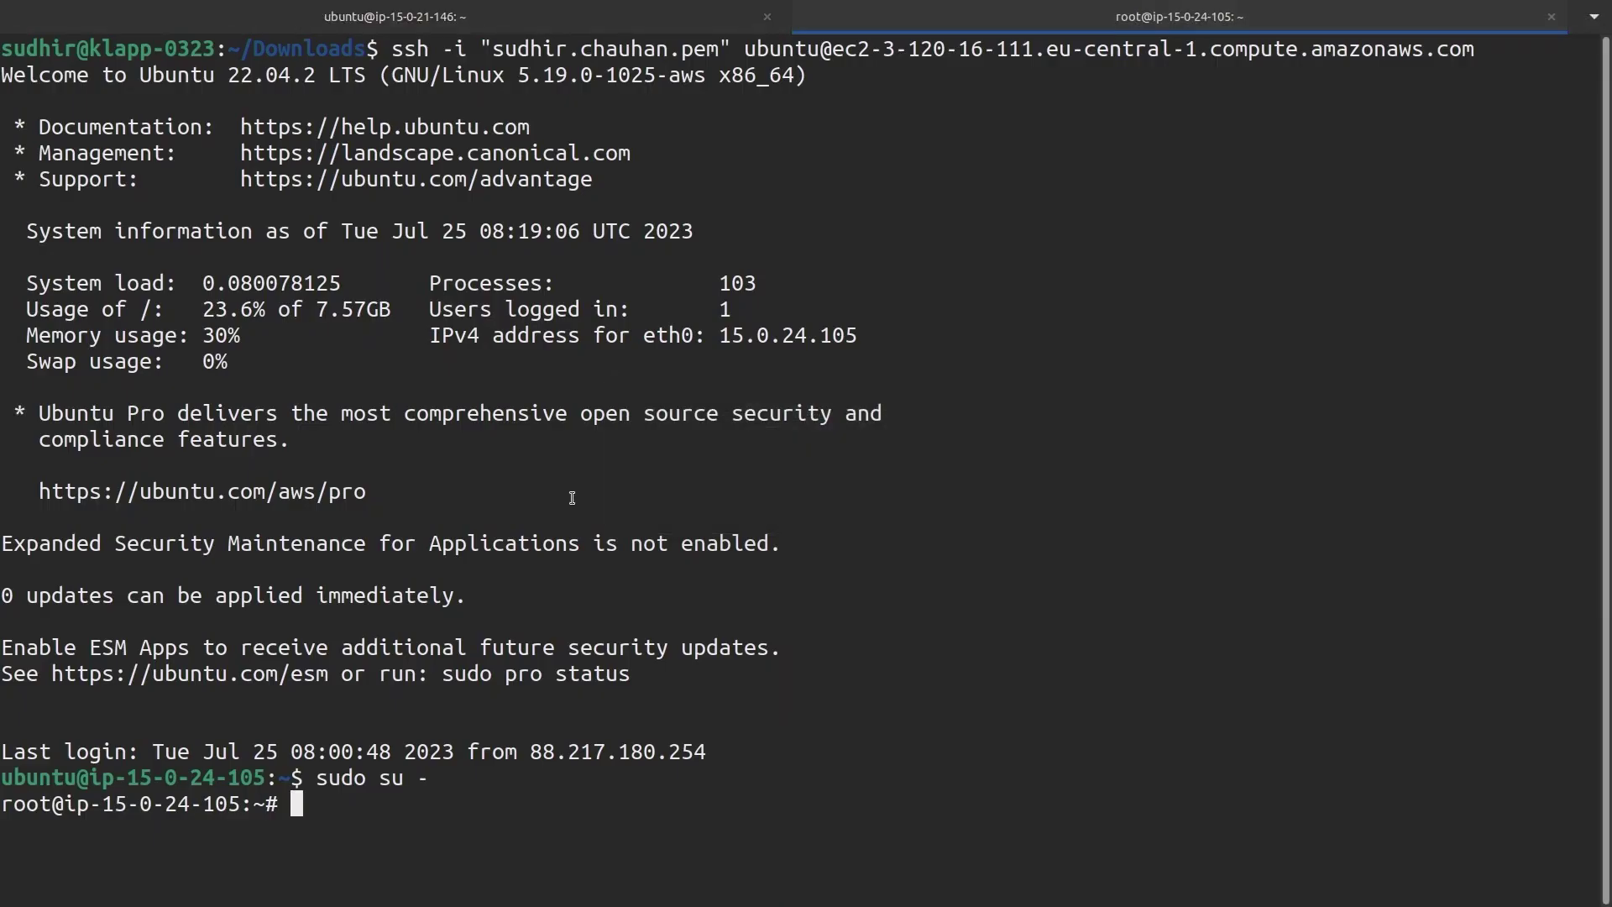
- Download the agent package onto the remote host by running wget on the pasted URL
{"action": "right_click", "coordinate": [932, 347]}
{"action": "left_click", "coordinate": [965, 414]}
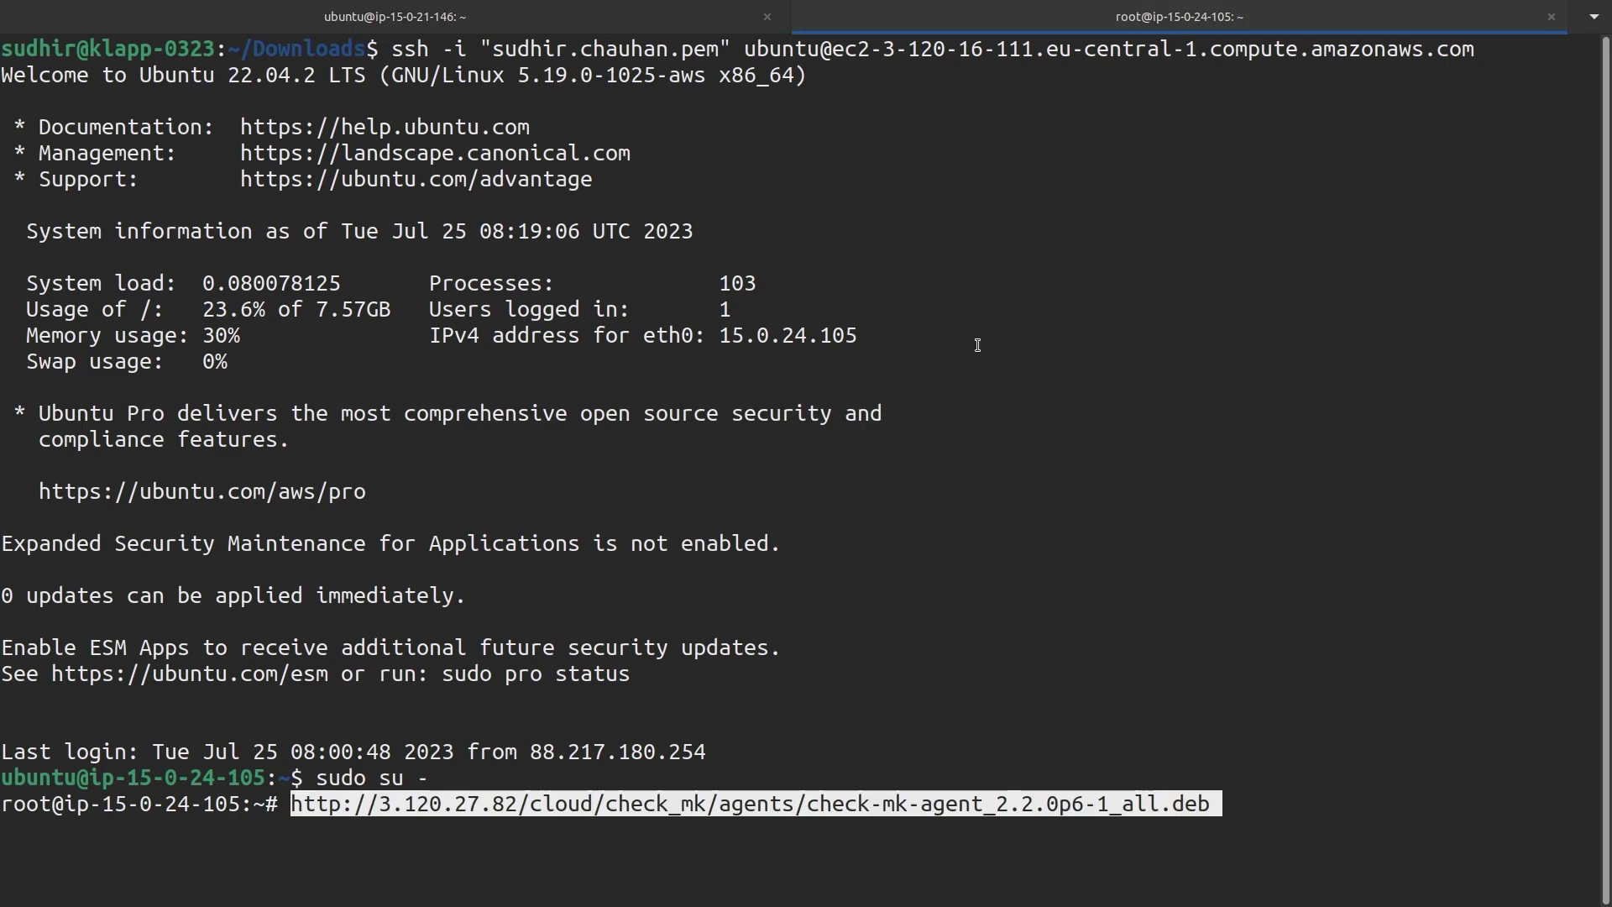
{"action": "key", "text": "Return"}
{"action": "key", "text": "Up"}
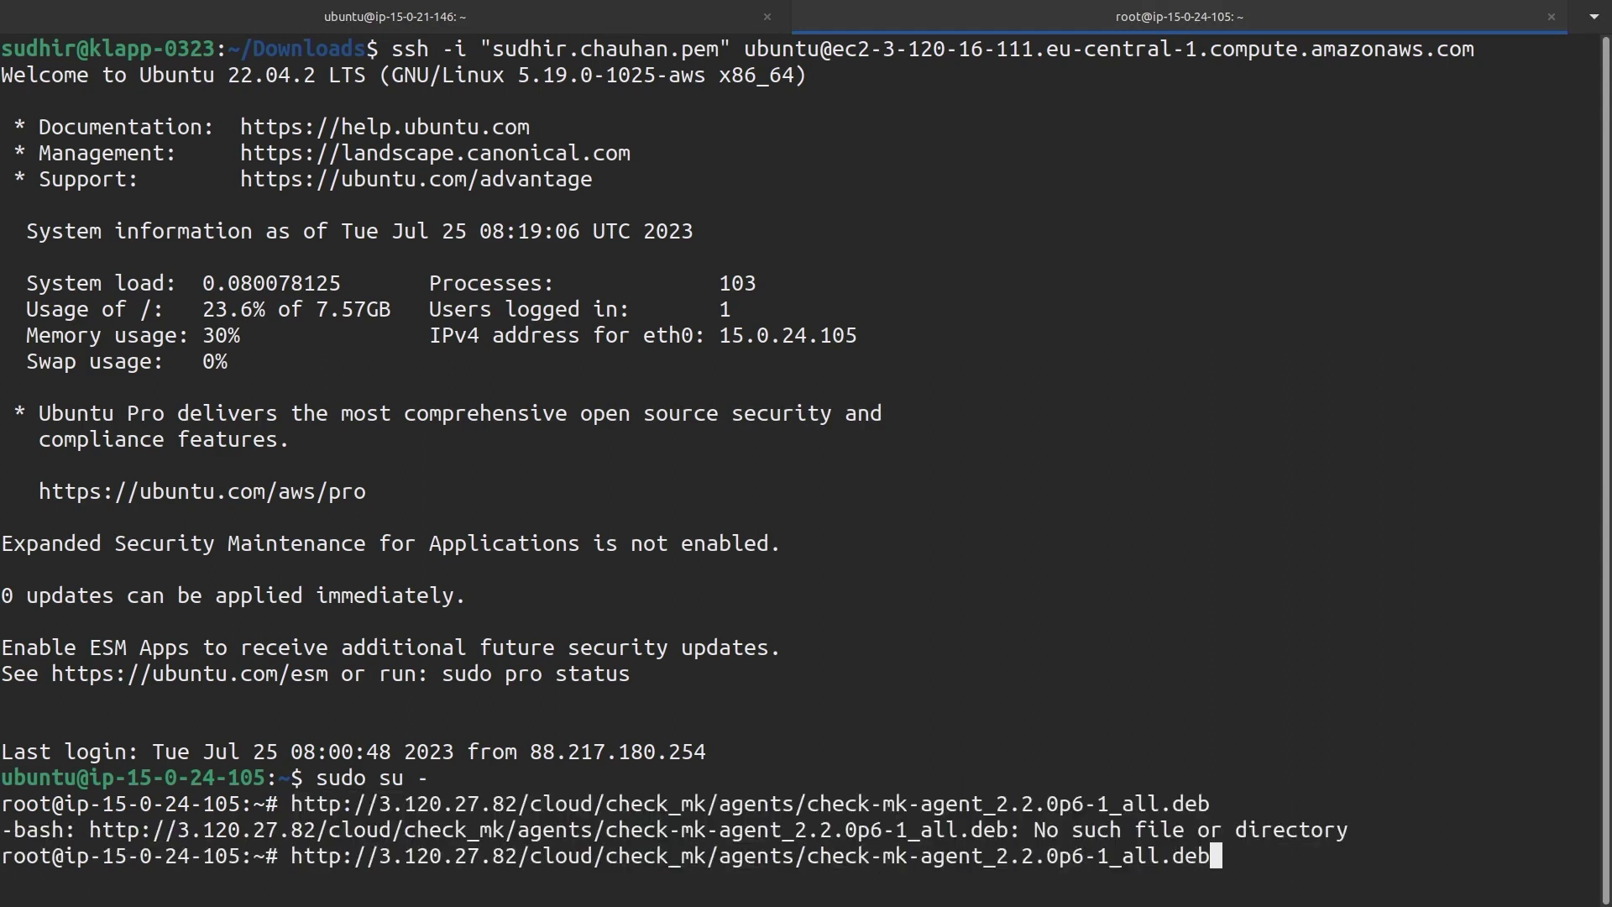
{"action": "key", "text": "Home"}
{"action": "type", "text": "wget"}
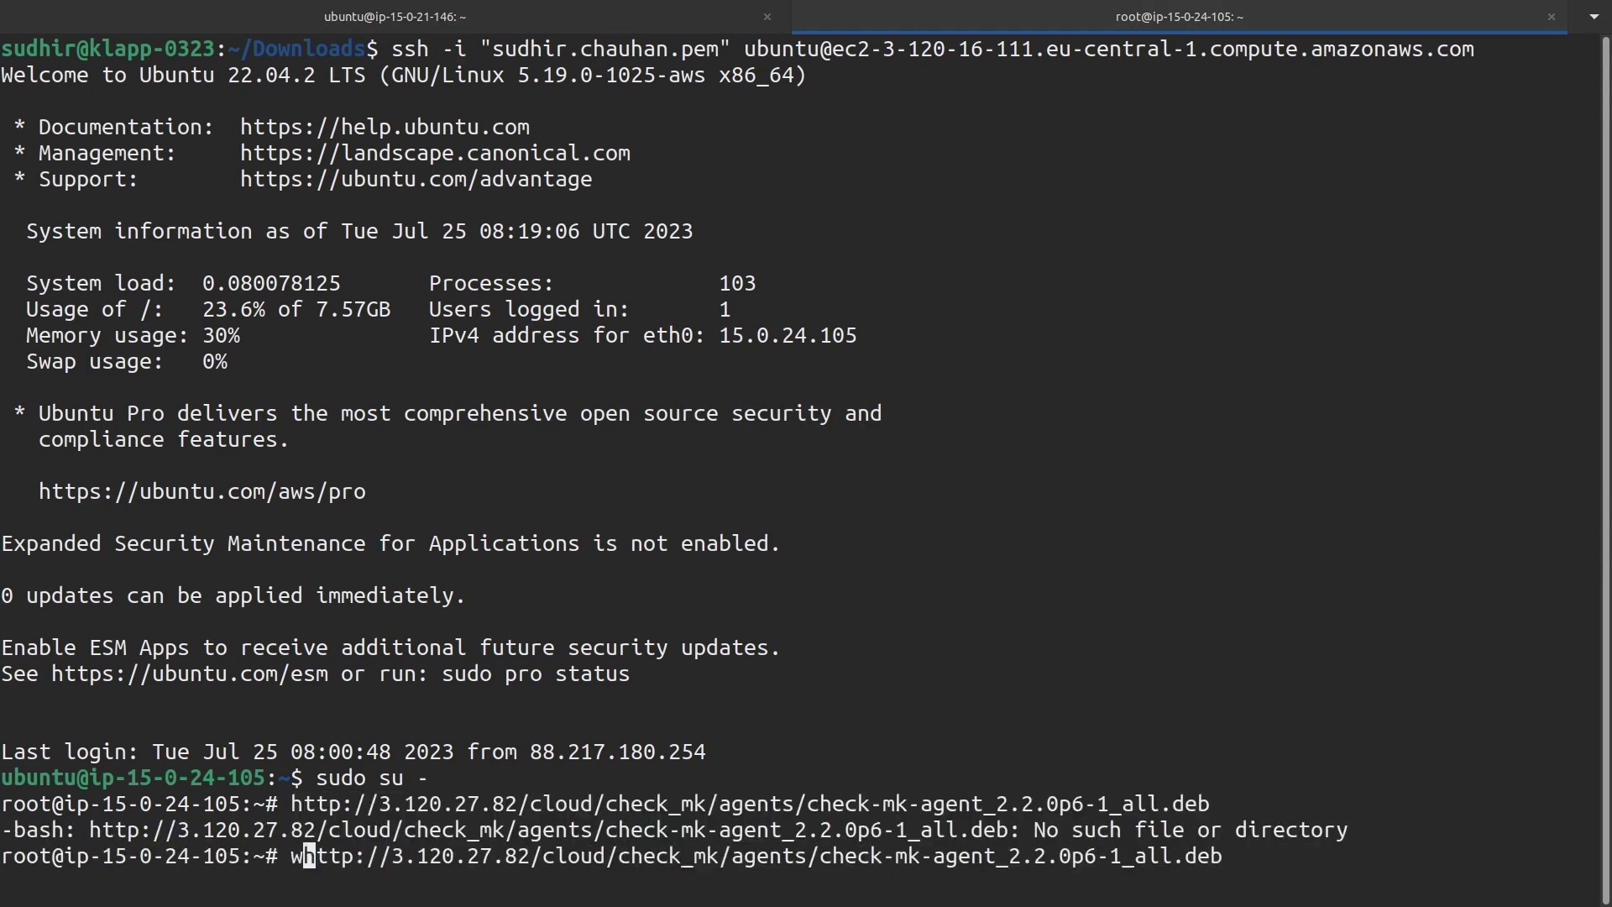
{"action": "key", "text": "Return"}
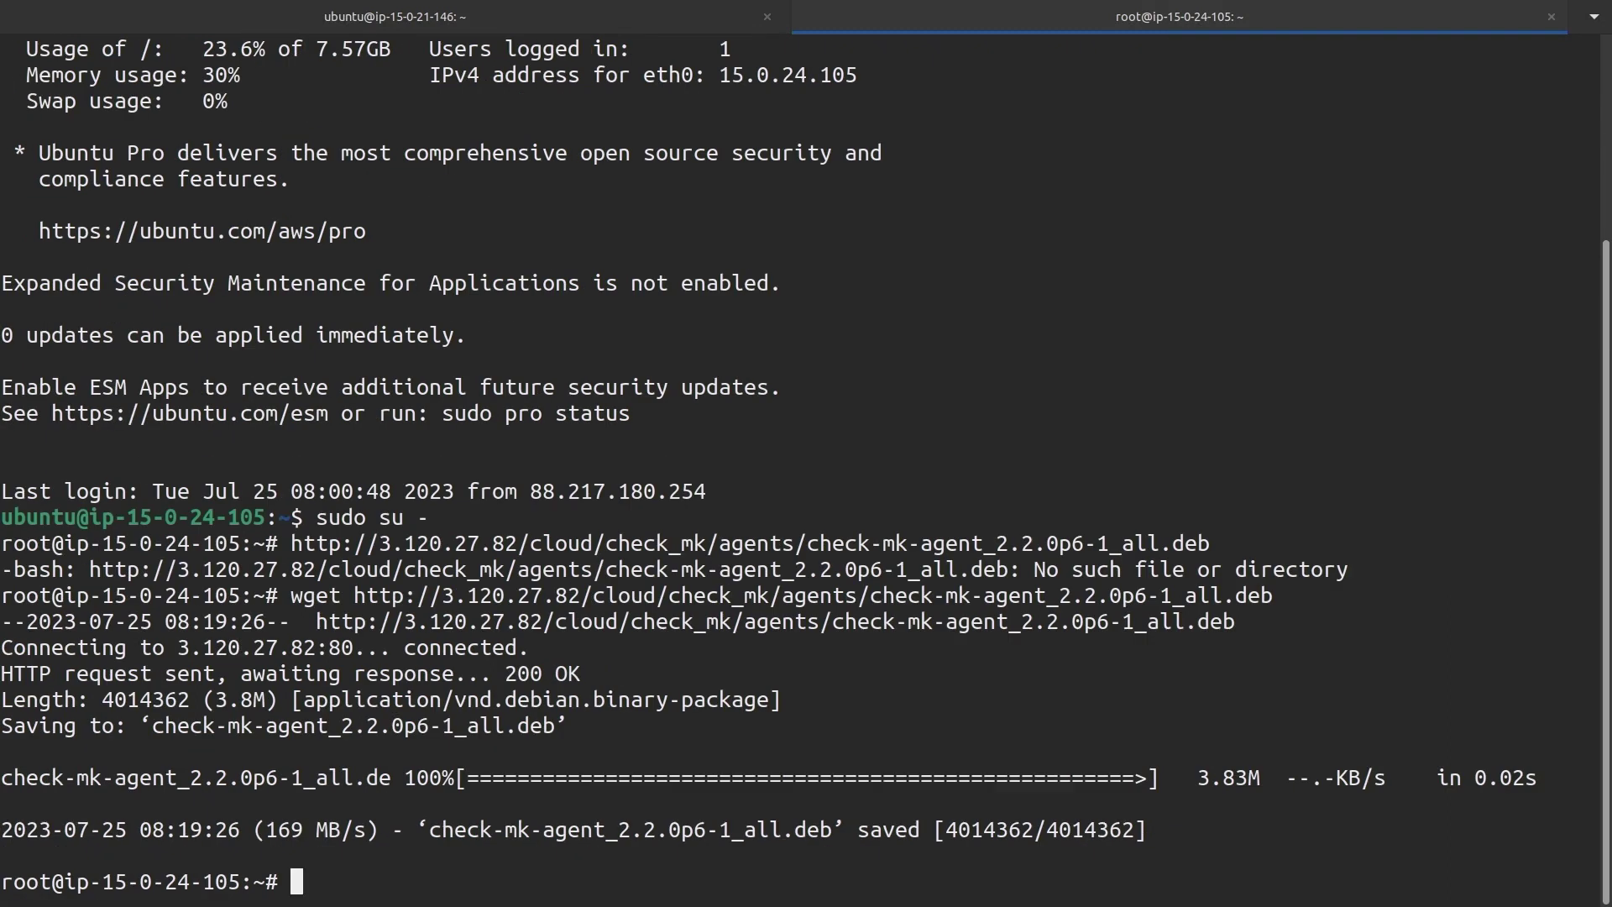
- Clear the terminal screen and begin typing the dpkg -i install command
{"action": "type", "text": "ds"}
{"action": "key", "text": "BackSpace"}
{"action": "key", "text": "BackSpace"}
{"action": "type", "text": "clear"}
{"action": "key", "text": "Return"}
{"action": "key", "text": "Return"}
{"action": "type", "text": "dpkg"}
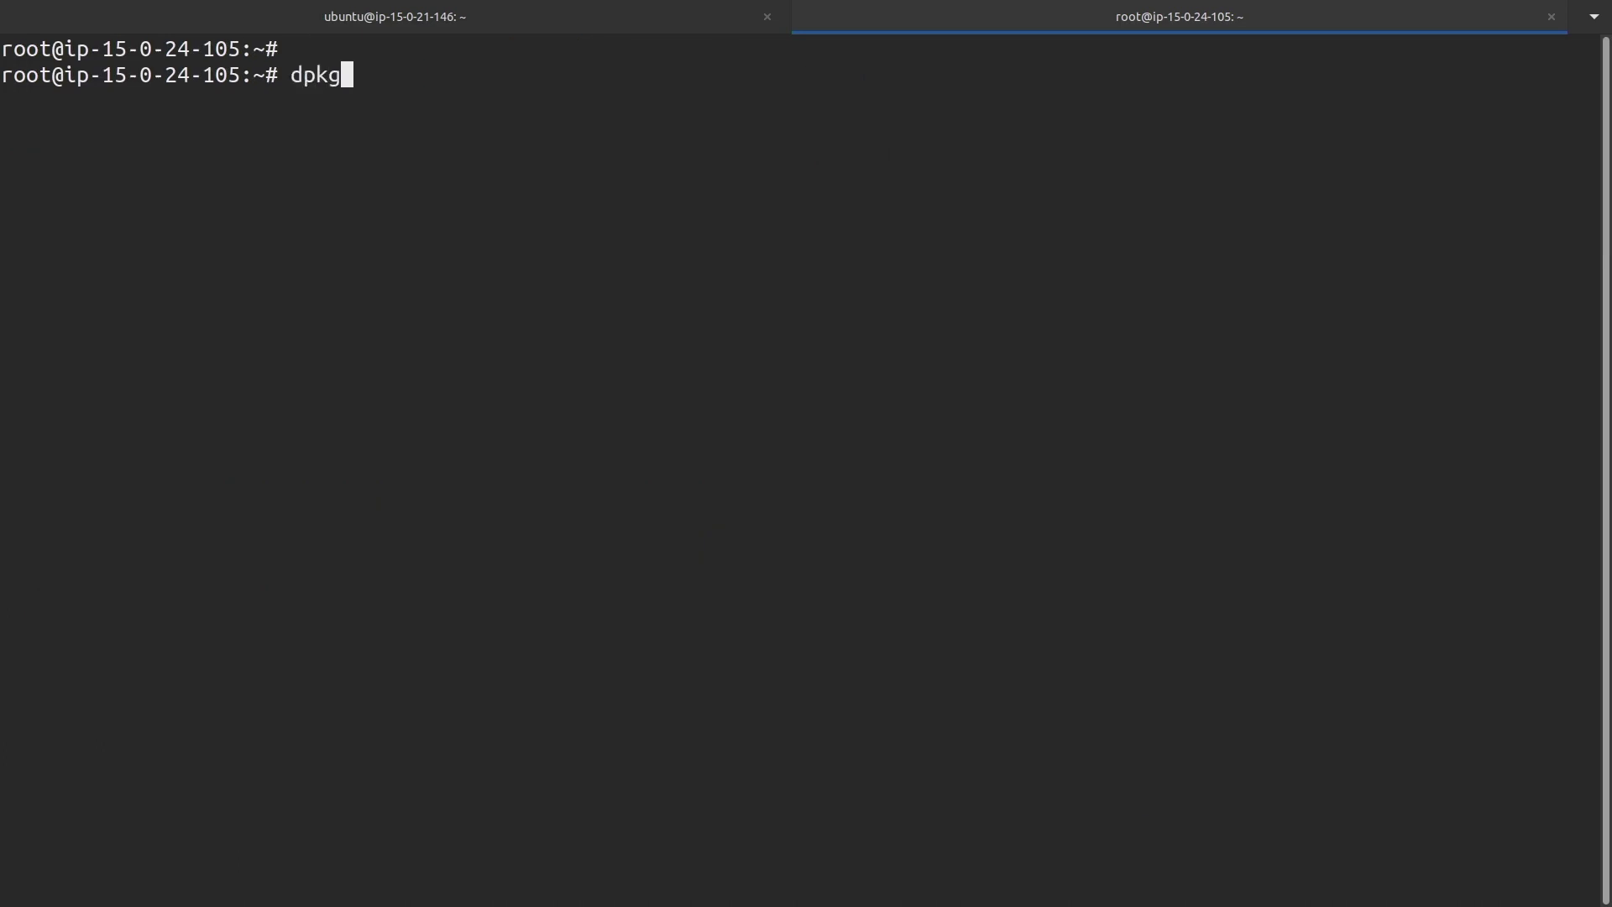
{"action": "type", "text": " -i ch"}
- Install check-mk-agent_2.2.0p6-1_all.deb with dpkg, then type cmk-agent-ctl register --help
{"action": "key", "text": "Tab"}
{"action": "key", "text": "Return"}
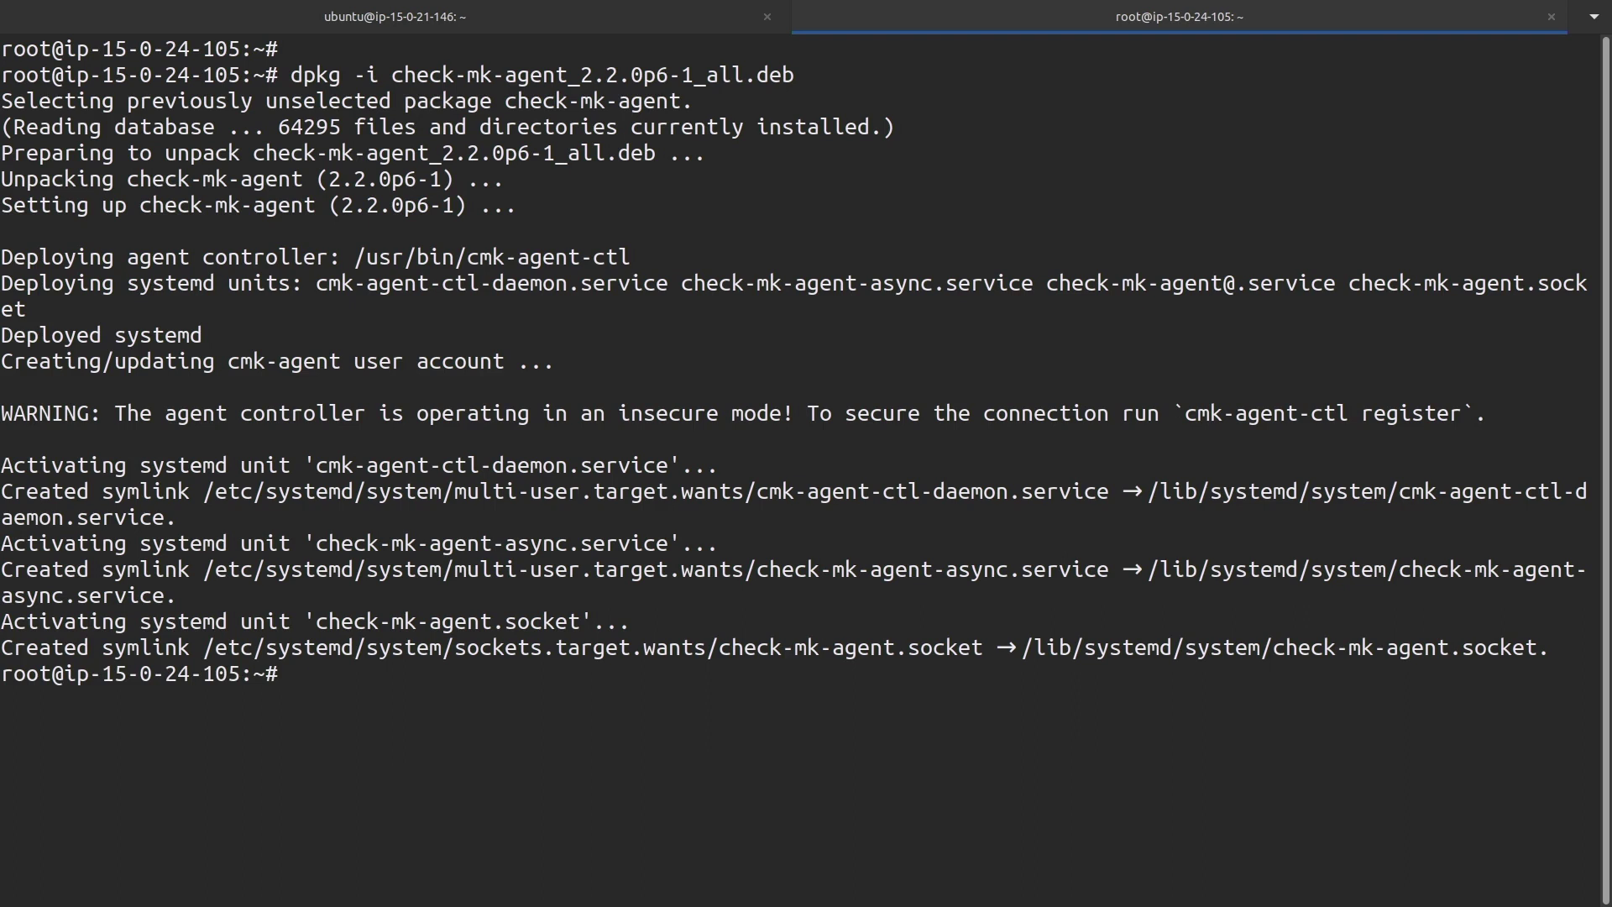
{"action": "type", "text": "cmk-ag"}
{"action": "key", "text": "Tab"}
{"action": "type", "text": "register "}
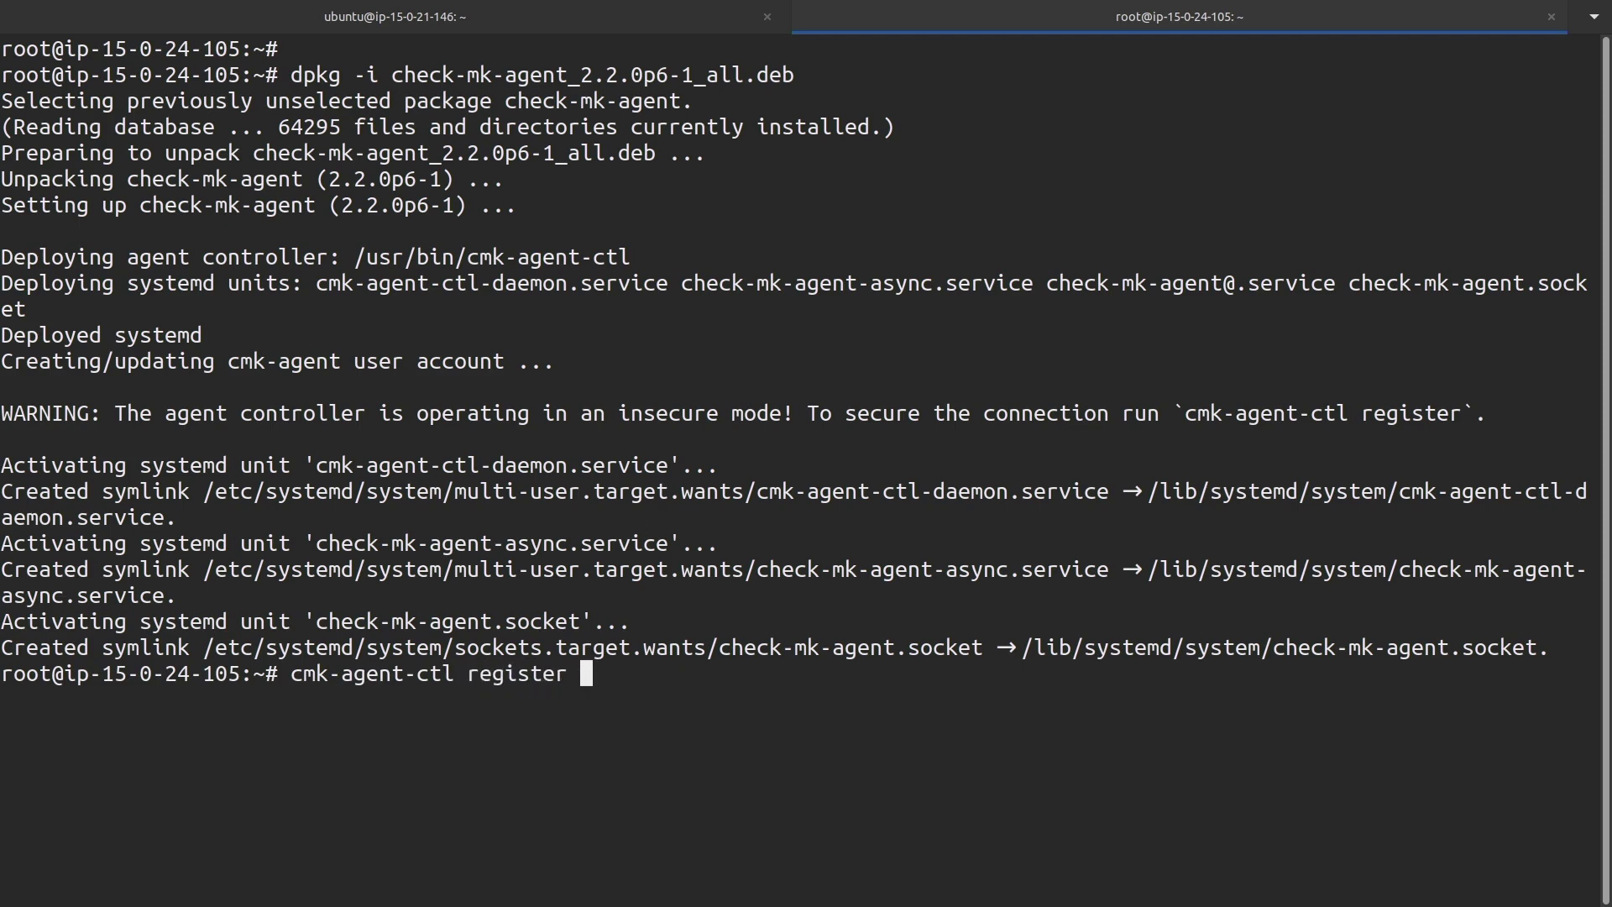
{"action": "type", "text": "--help"}
- View the register help, clear the screen, and recall the register command to add --server
{"action": "key", "text": "Return"}
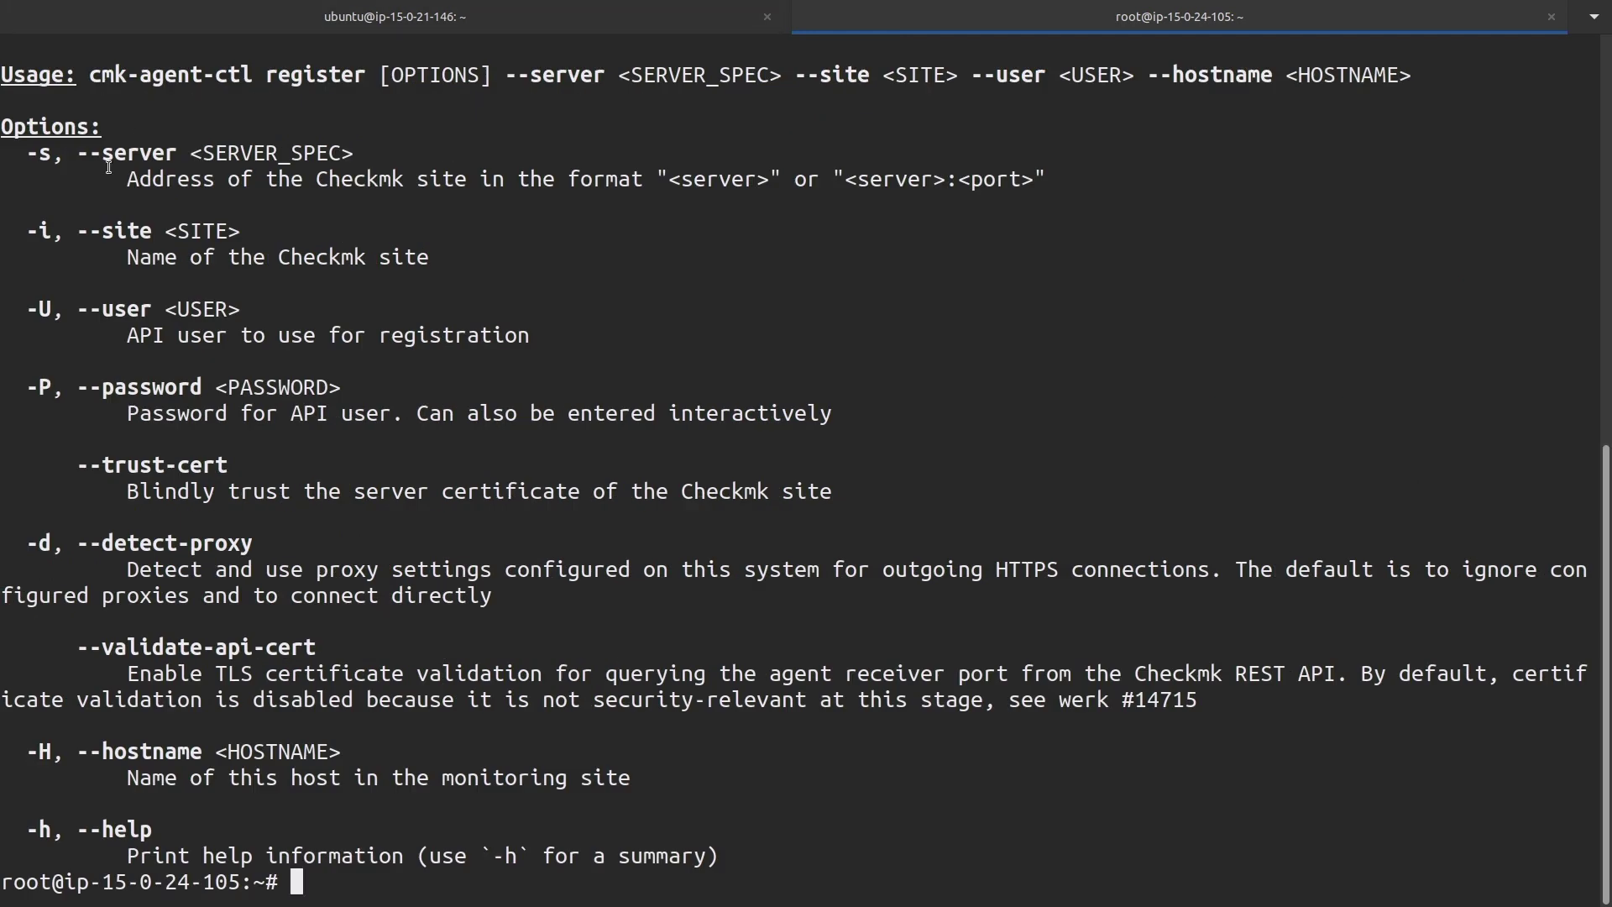
{"action": "type", "text": "clear"}
{"action": "key", "text": "Return"}
{"action": "key", "text": "Return"}
{"action": "key", "text": "Return"}
{"action": "key", "text": "Up"}
{"action": "key", "text": "Up"}
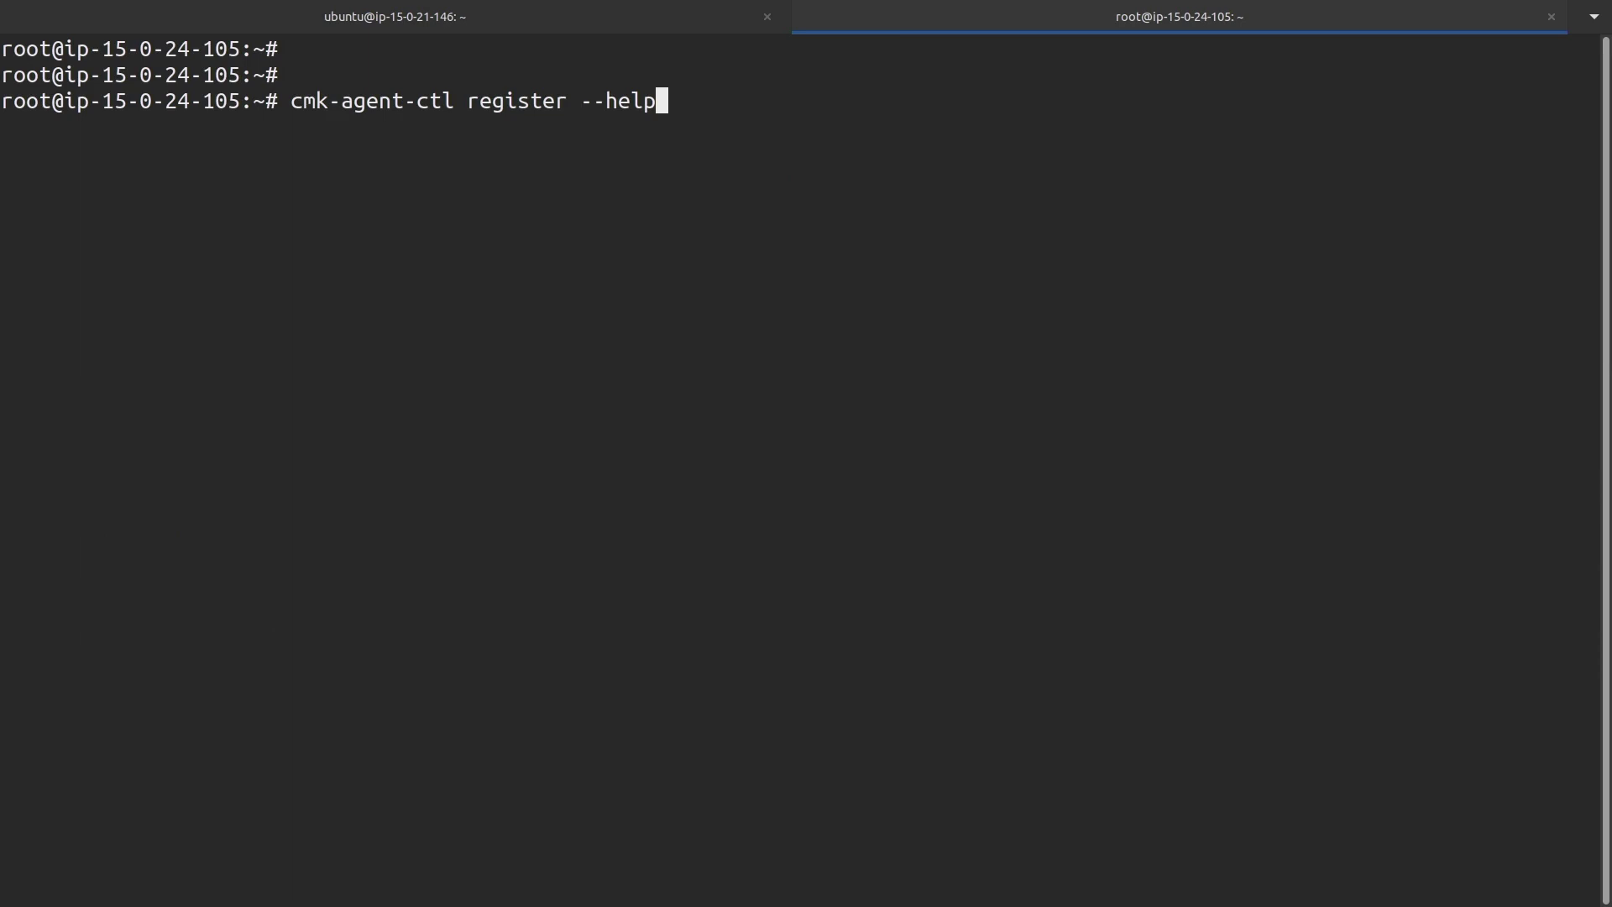
{"action": "key", "text": "BackSpace"}
{"action": "key", "text": "BackSpace"}
{"action": "key", "text": "BackSpace"}
{"action": "key", "text": "BackSpace"}
{"action": "type", "text": "serve"}
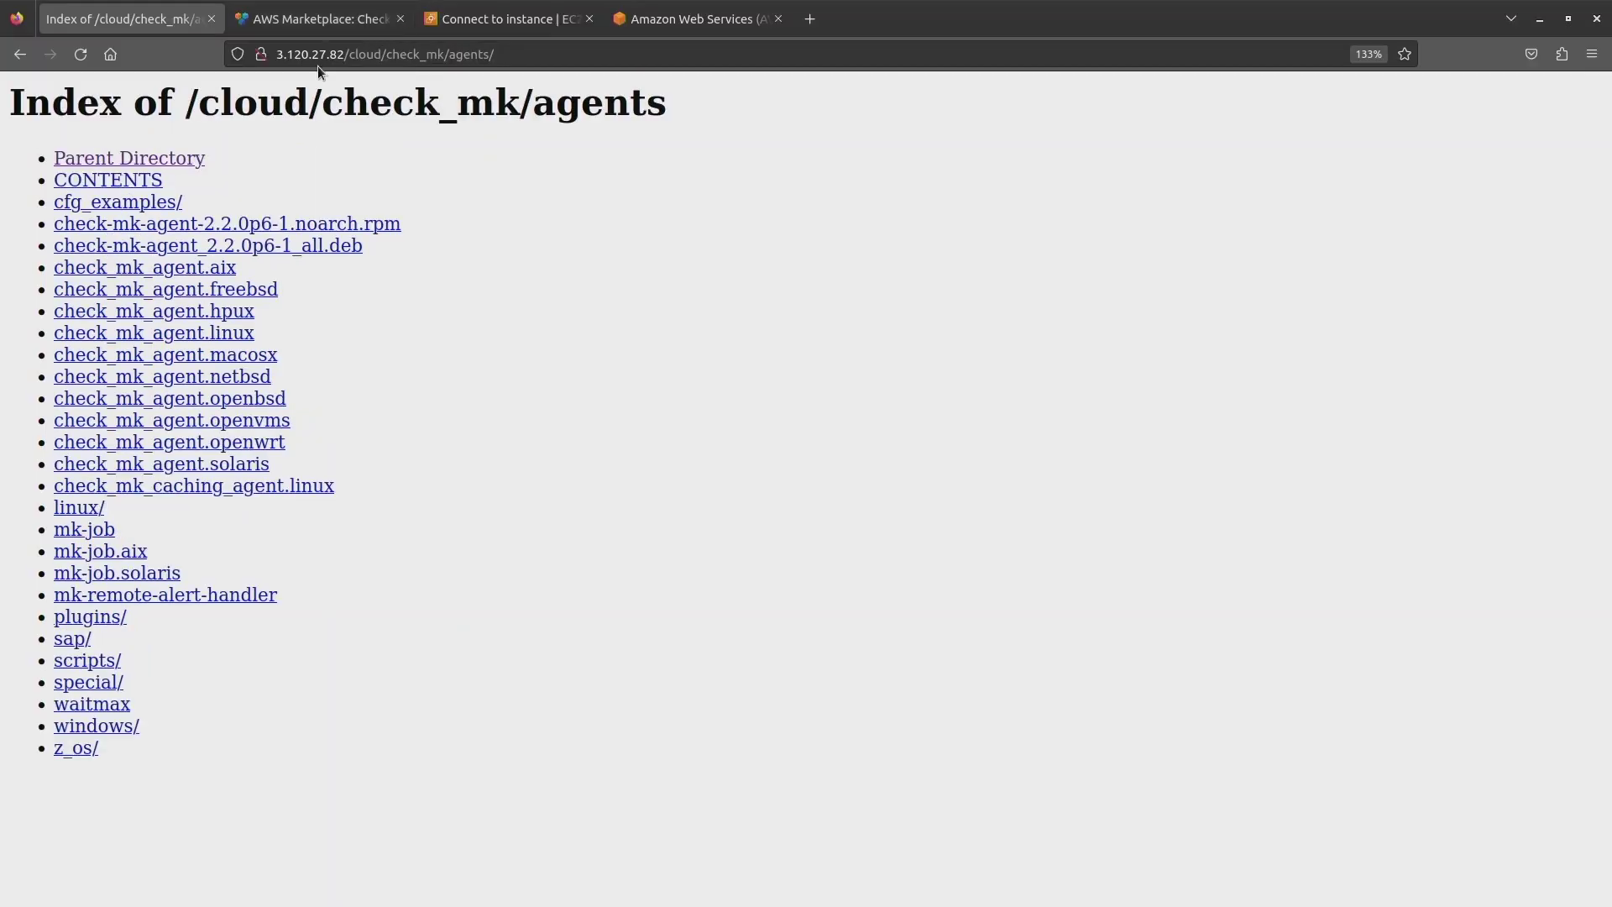
- Complete the command with server 3.120.27.82, site cloud, hostname mylinuxhost and the admin user
{"action": "left_click_drag", "start_coordinate": [344, 54], "coordinate": [276, 54]}
{"action": "key", "text": "ctrl+c"}
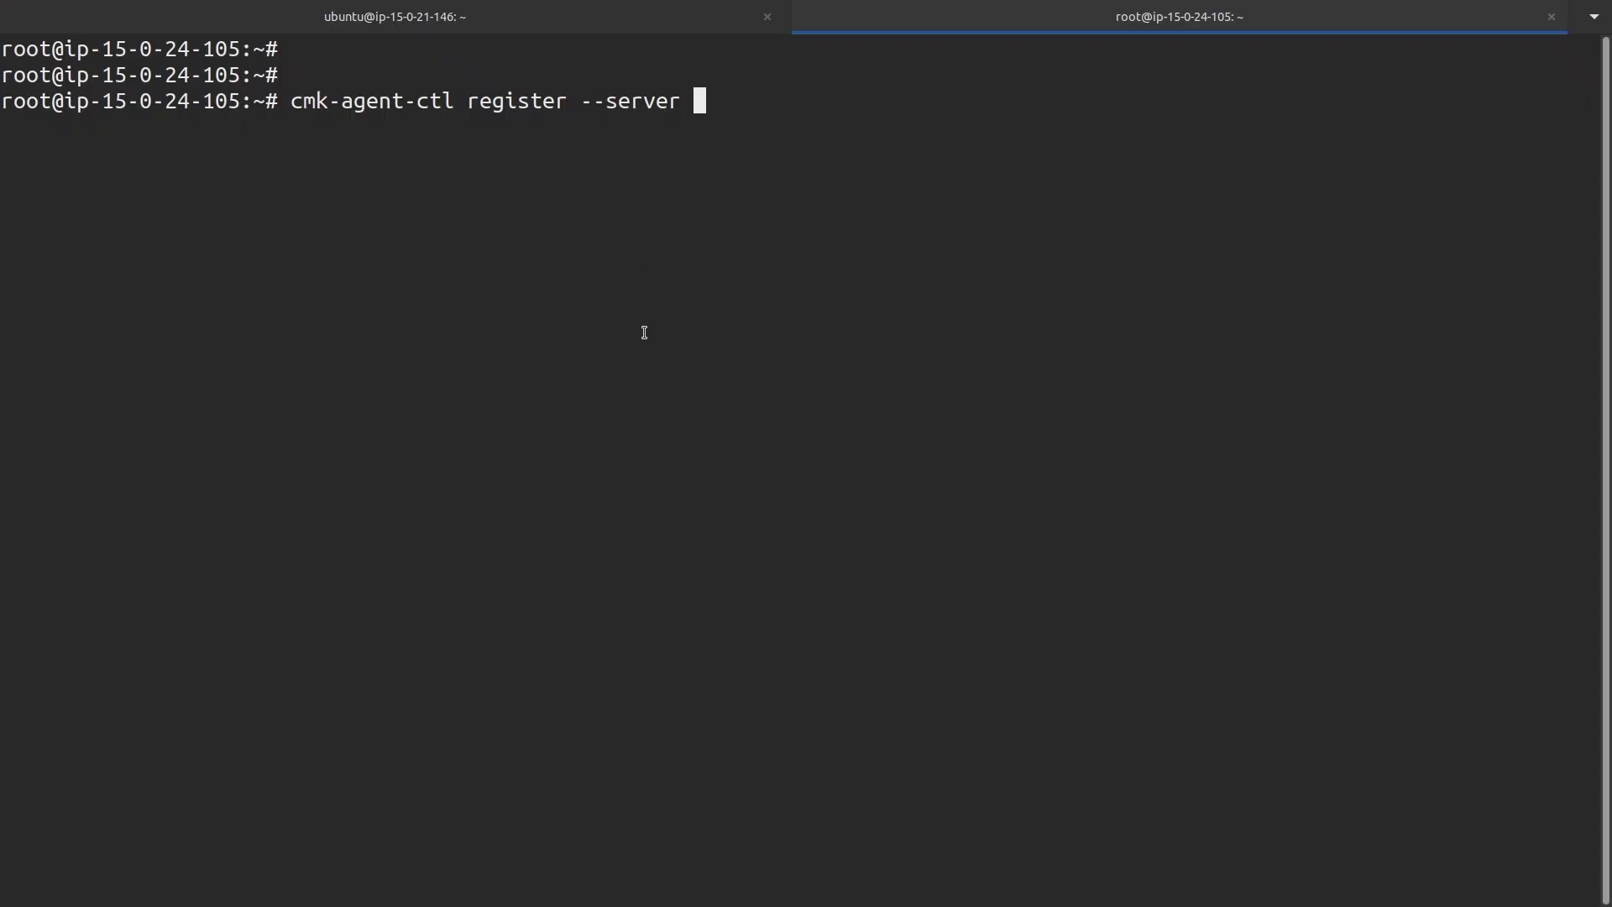
{"action": "right_click", "coordinate": [644, 332]}
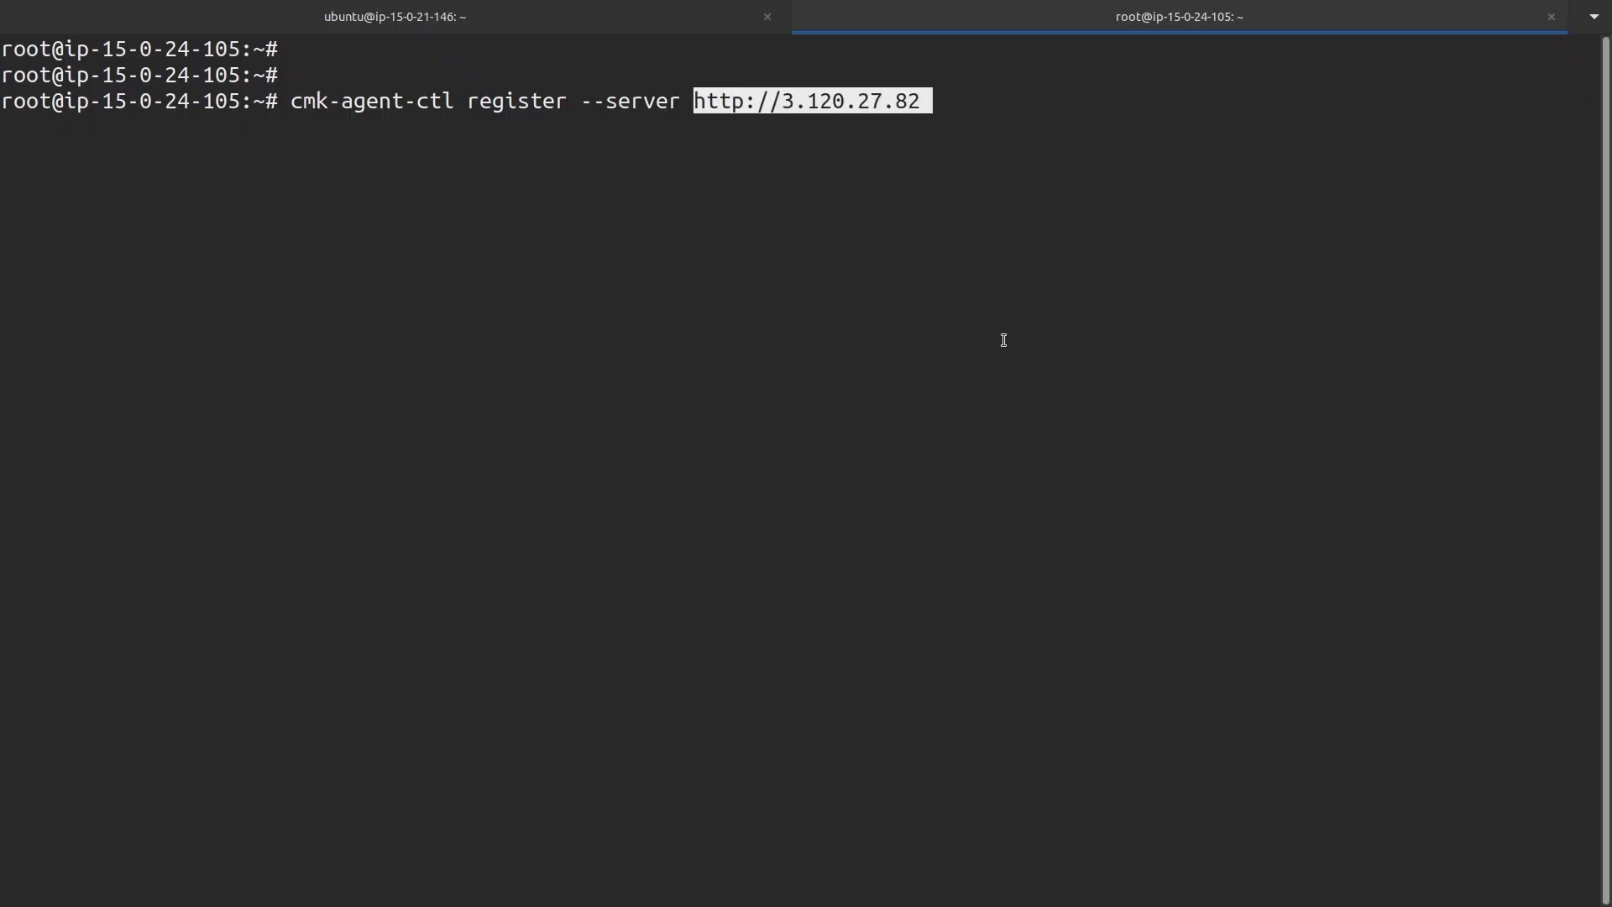
{"action": "key", "text": "Left"}
{"action": "key", "text": "Left"}
{"action": "key", "text": "Left"}
{"action": "key", "text": "Left"}
{"action": "key", "text": "Left"}
{"action": "key", "text": "Left"}
{"action": "key", "text": "Left"}
{"action": "key", "text": "Left"}
{"action": "key", "text": "Left"}
{"action": "key", "text": "Left"}
{"action": "key", "text": "Left"}
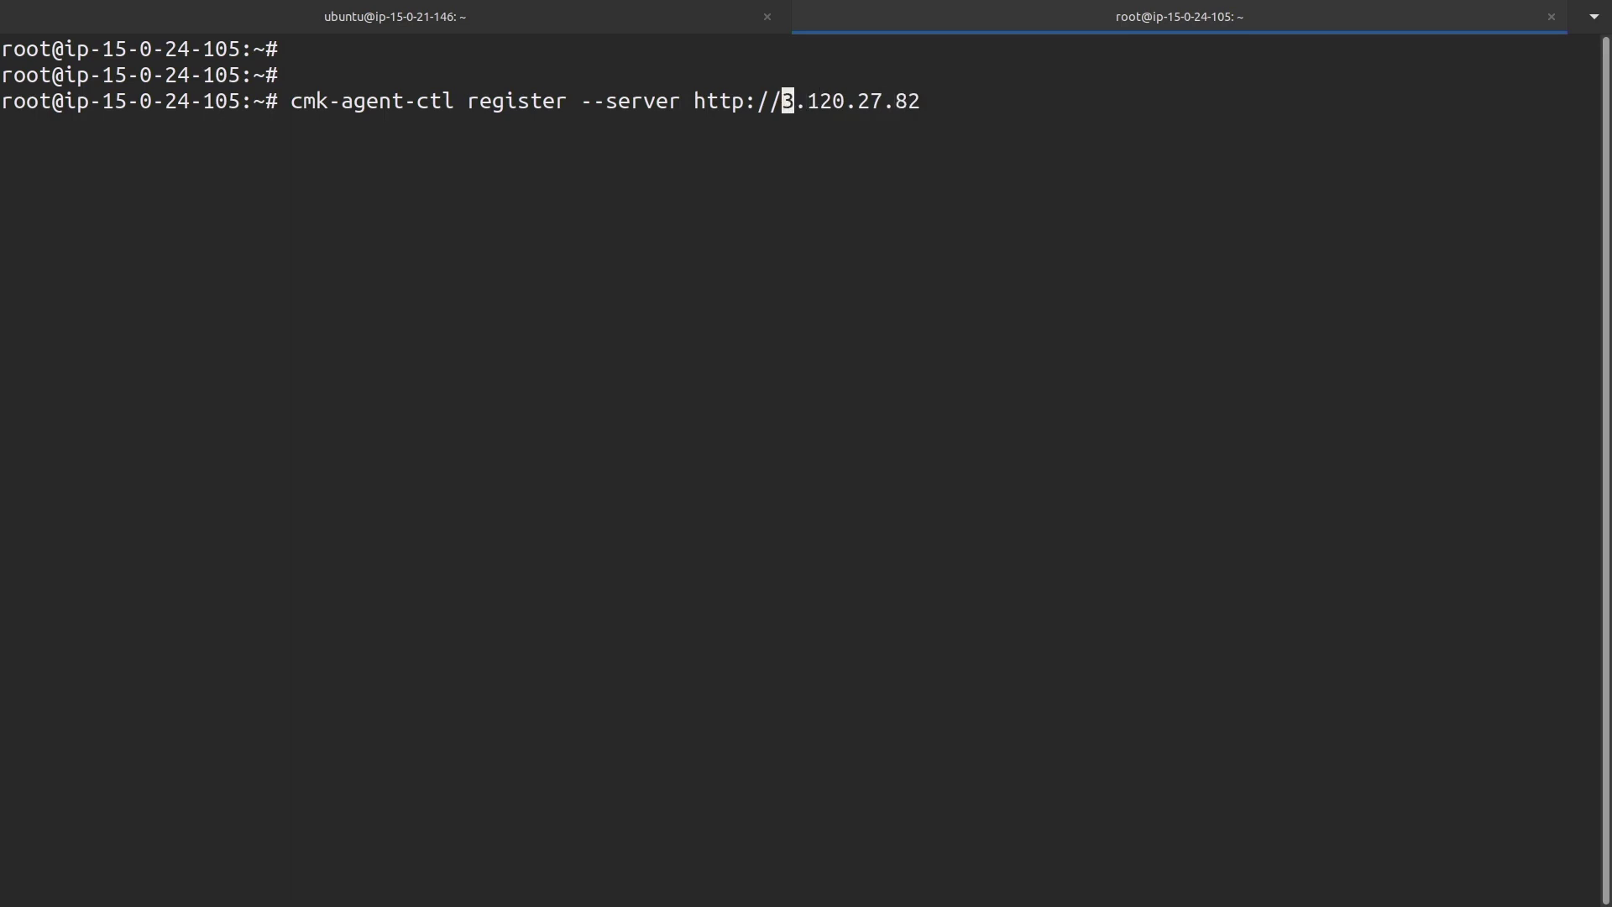
{"action": "key", "text": "BackSpace"}
{"action": "key", "text": "BackSpace"}
{"action": "key", "text": "BackSpace"}
{"action": "key", "text": "BackSpace"}
{"action": "key", "text": "BackSpace"}
{"action": "key", "text": "BackSpace"}
{"action": "key", "text": "BackSpace"}
{"action": "key", "text": "Right"}
{"action": "key", "text": "Right"}
{"action": "key", "text": "Right"}
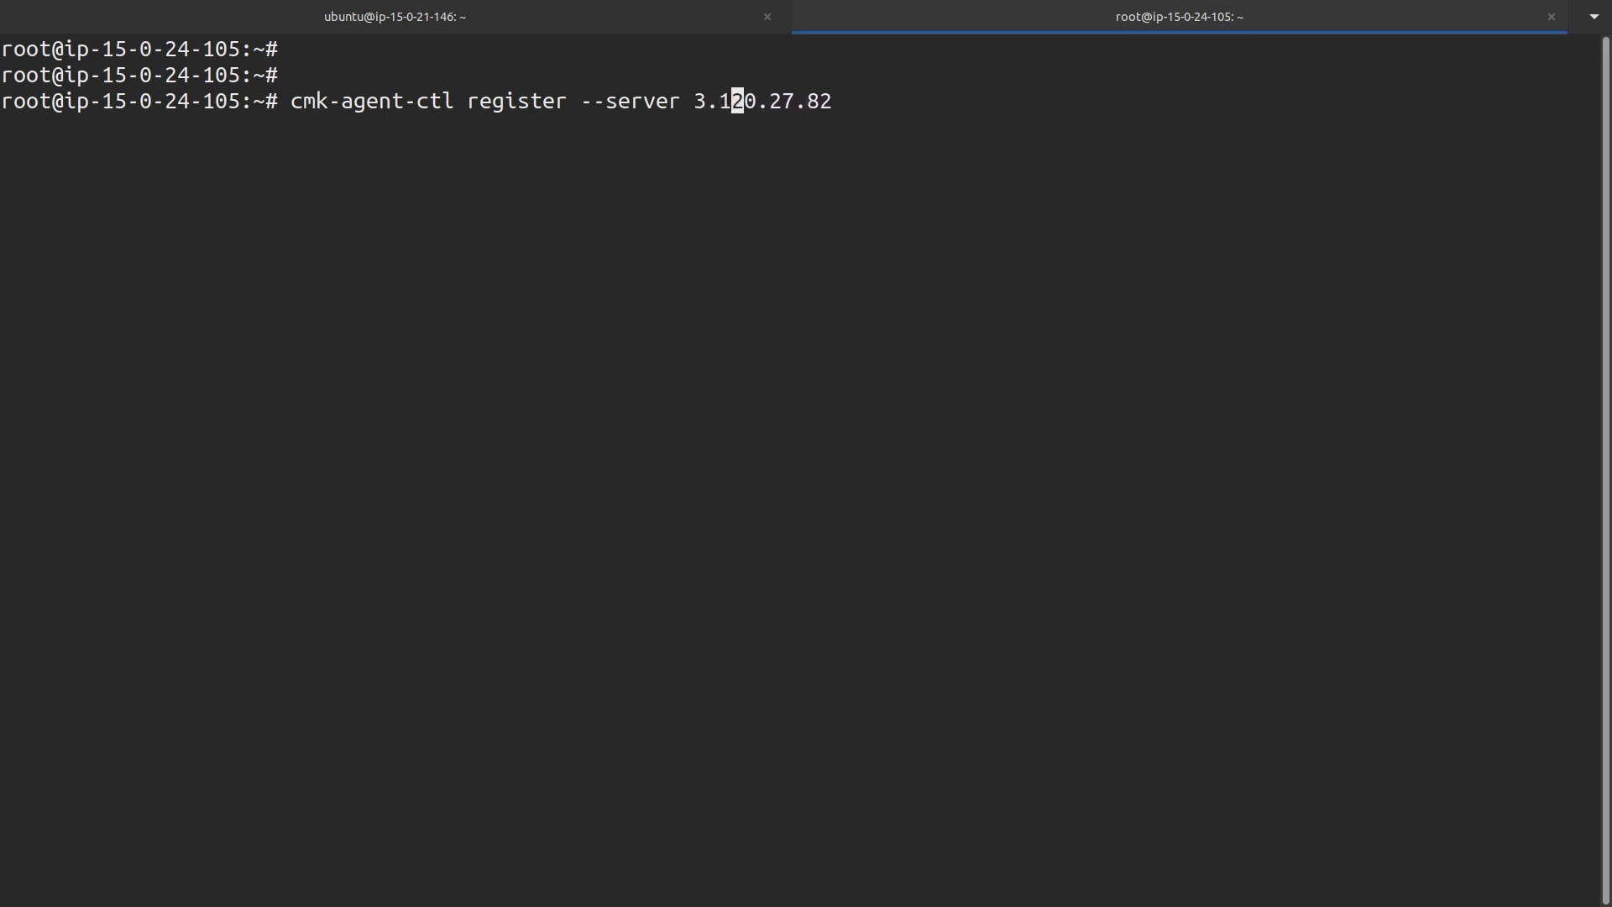
{"action": "key", "text": "End"}
{"action": "type", "text": "0"}
{"action": "type", "text": "0"}
{"action": "key", "text": "BackSpace"}
{"action": "key", "text": "BackSpace"}
{"action": "type", "text": "--site cloud --"}
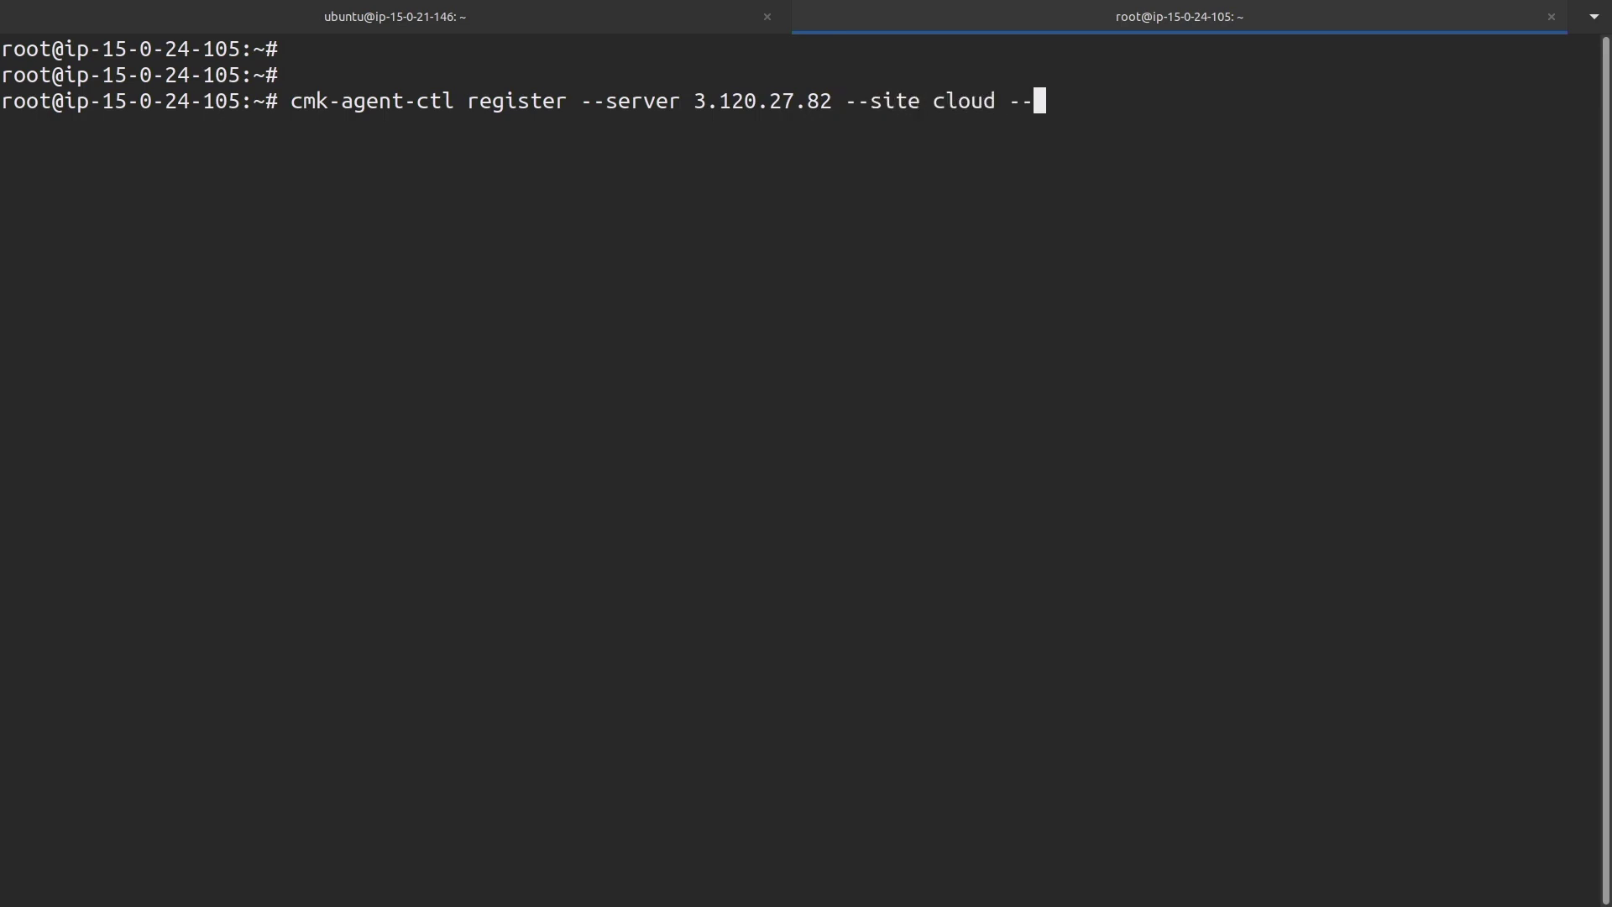
{"action": "type", "text": "hostname myli"}
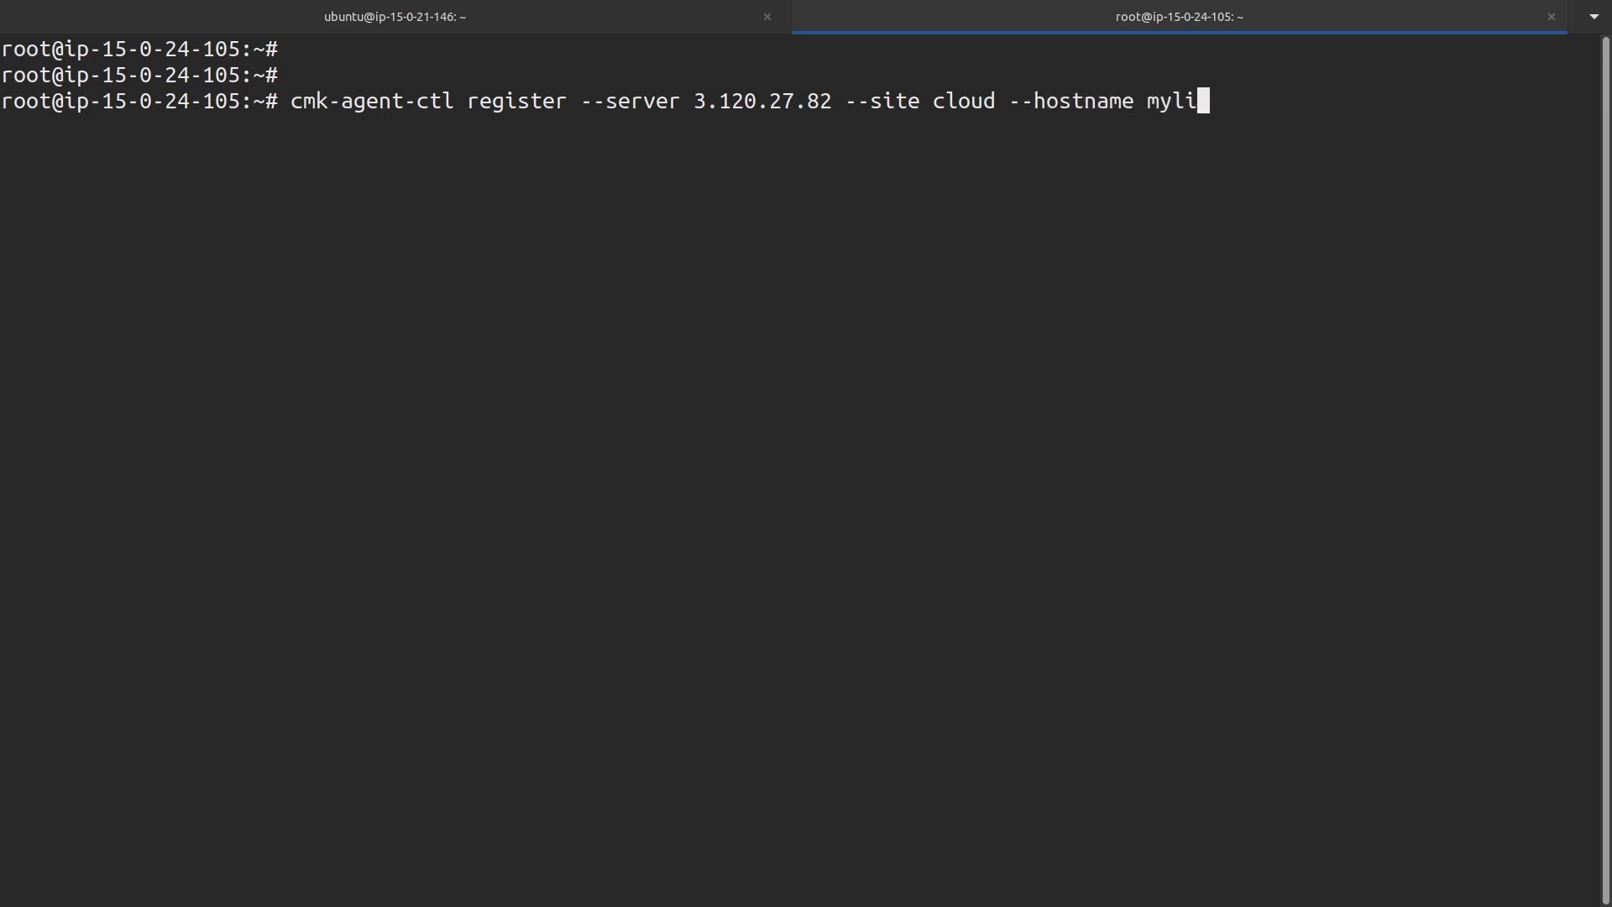
{"action": "type", "text": "nuxhost "}
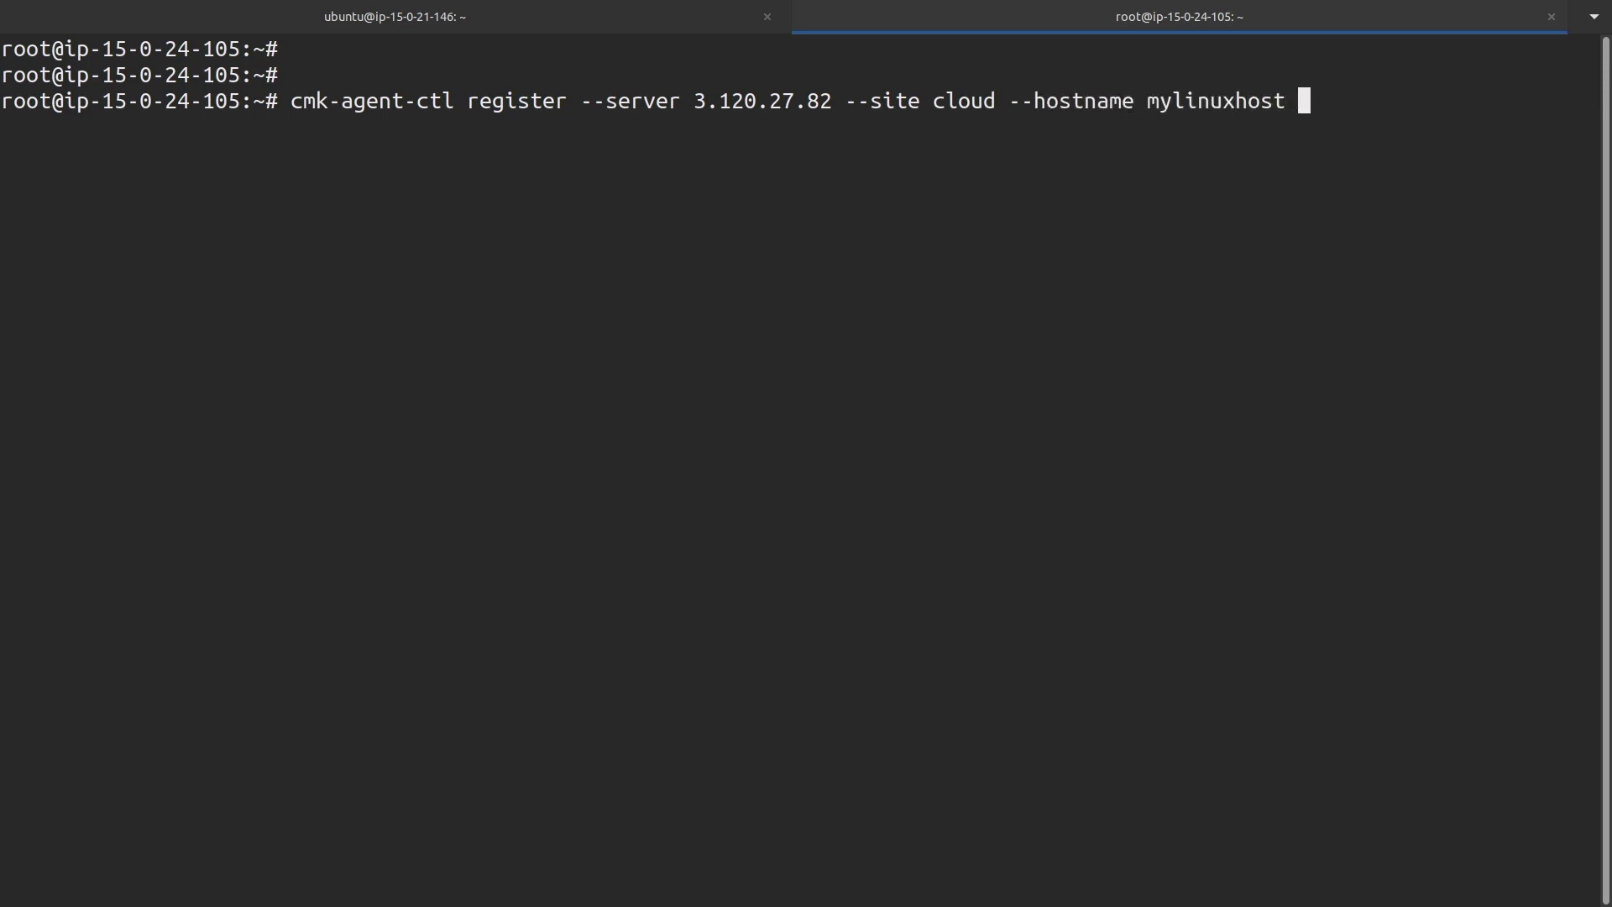
{"action": "type", "text": "--user cmkadmin"}
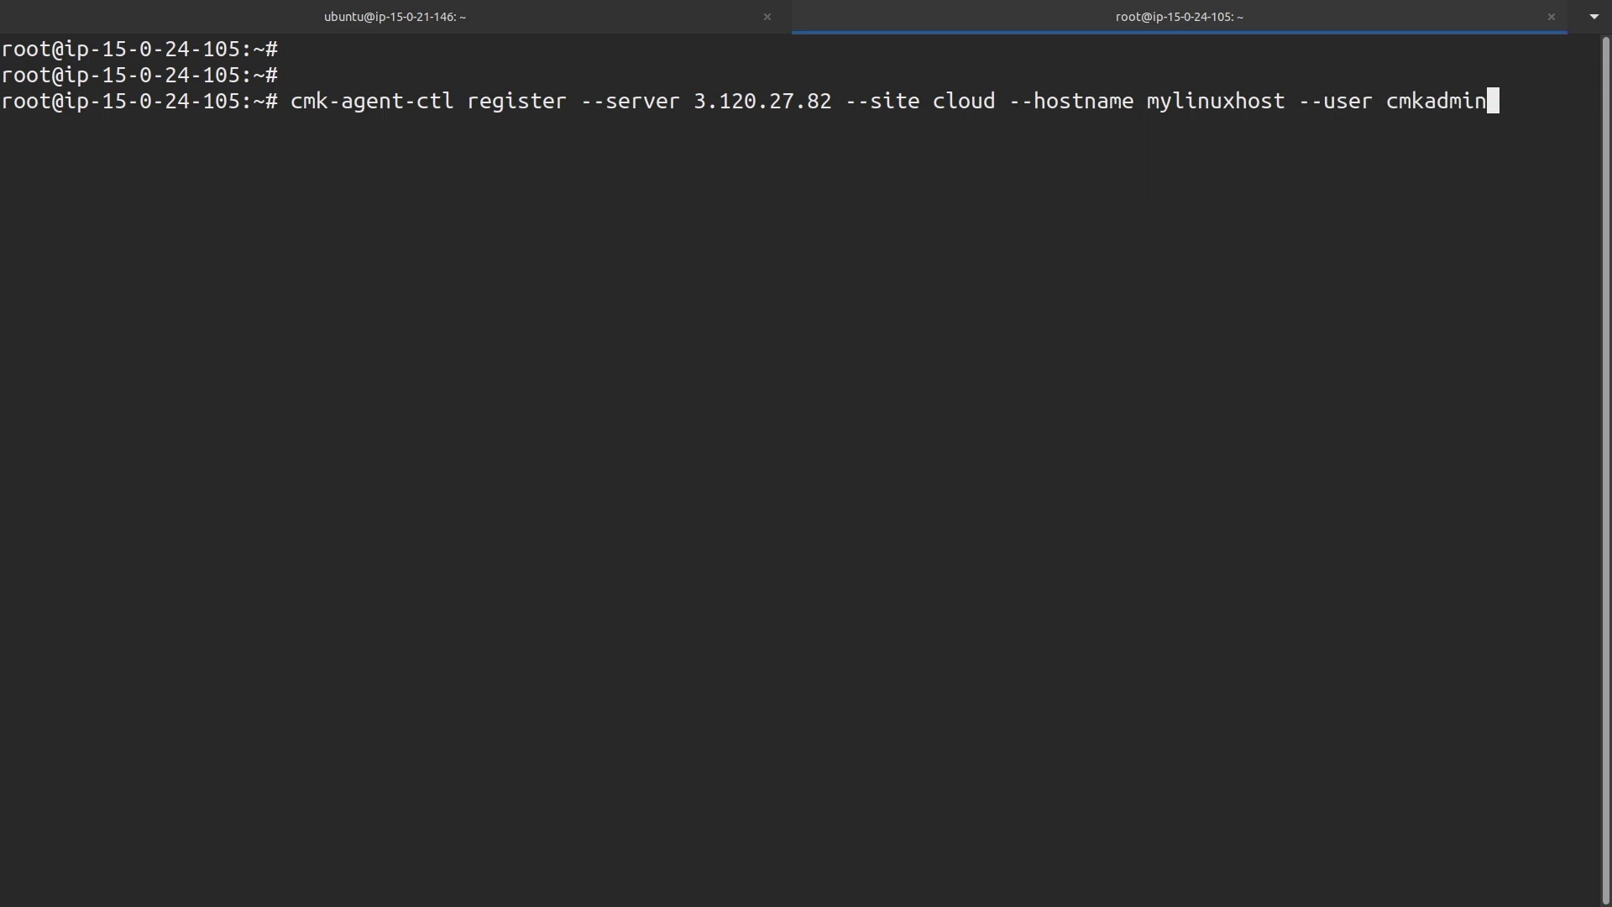
- Run the registration for mylinuxhost, answer Y to trust the cloud site's certificate, and give the admin password
{"action": "key", "text": "Return"}
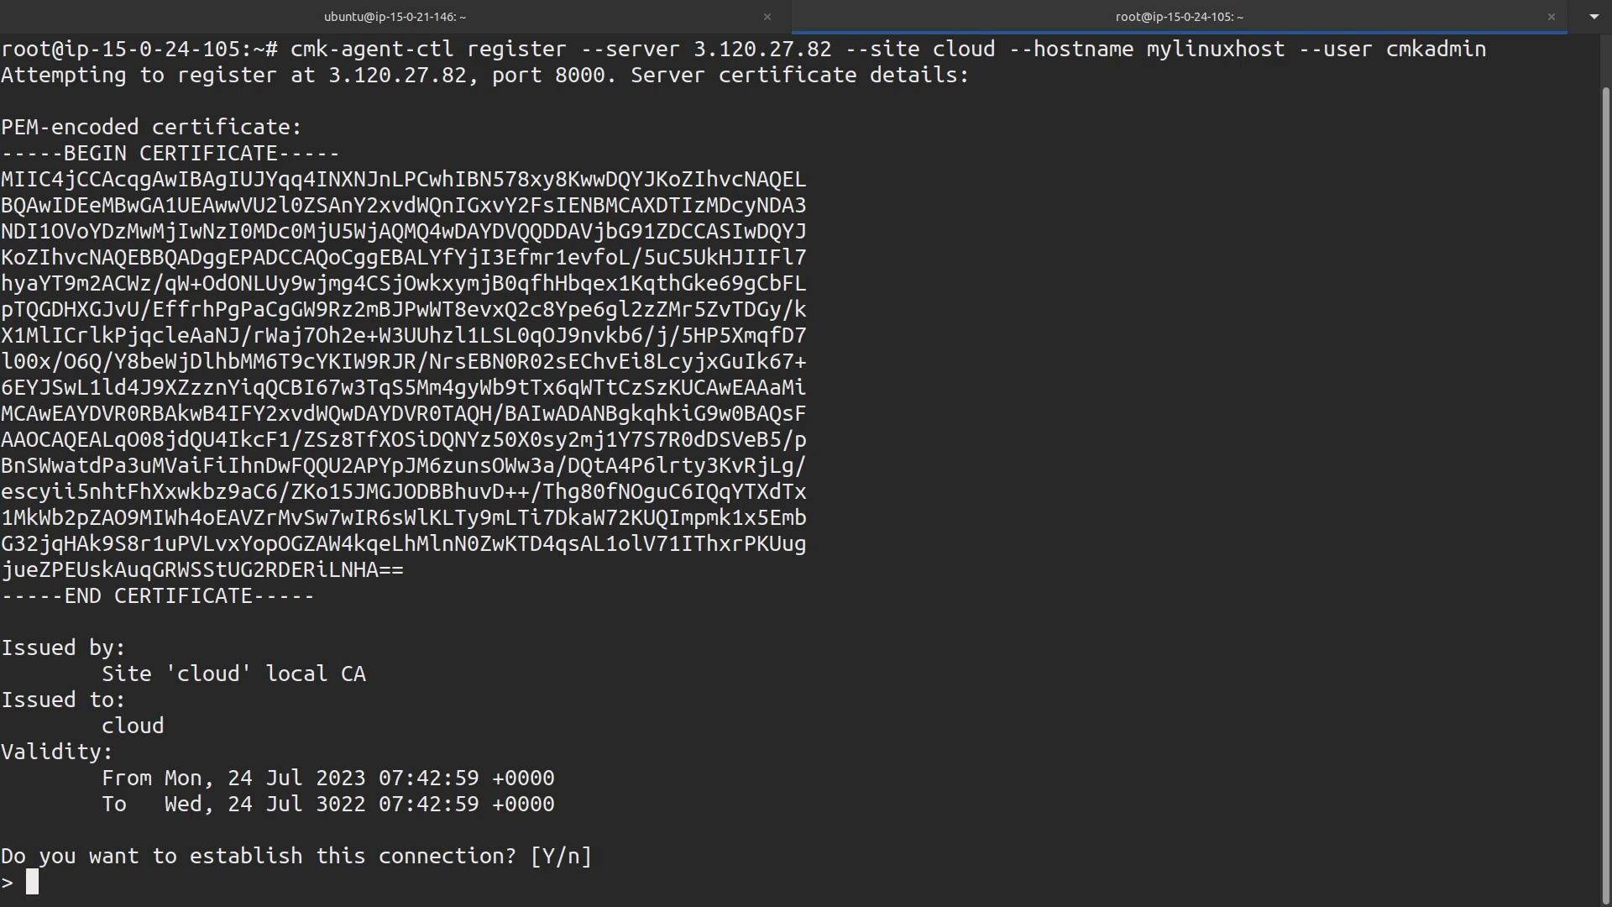
{"action": "type", "text": "Y"}
{"action": "key", "text": "Return"}
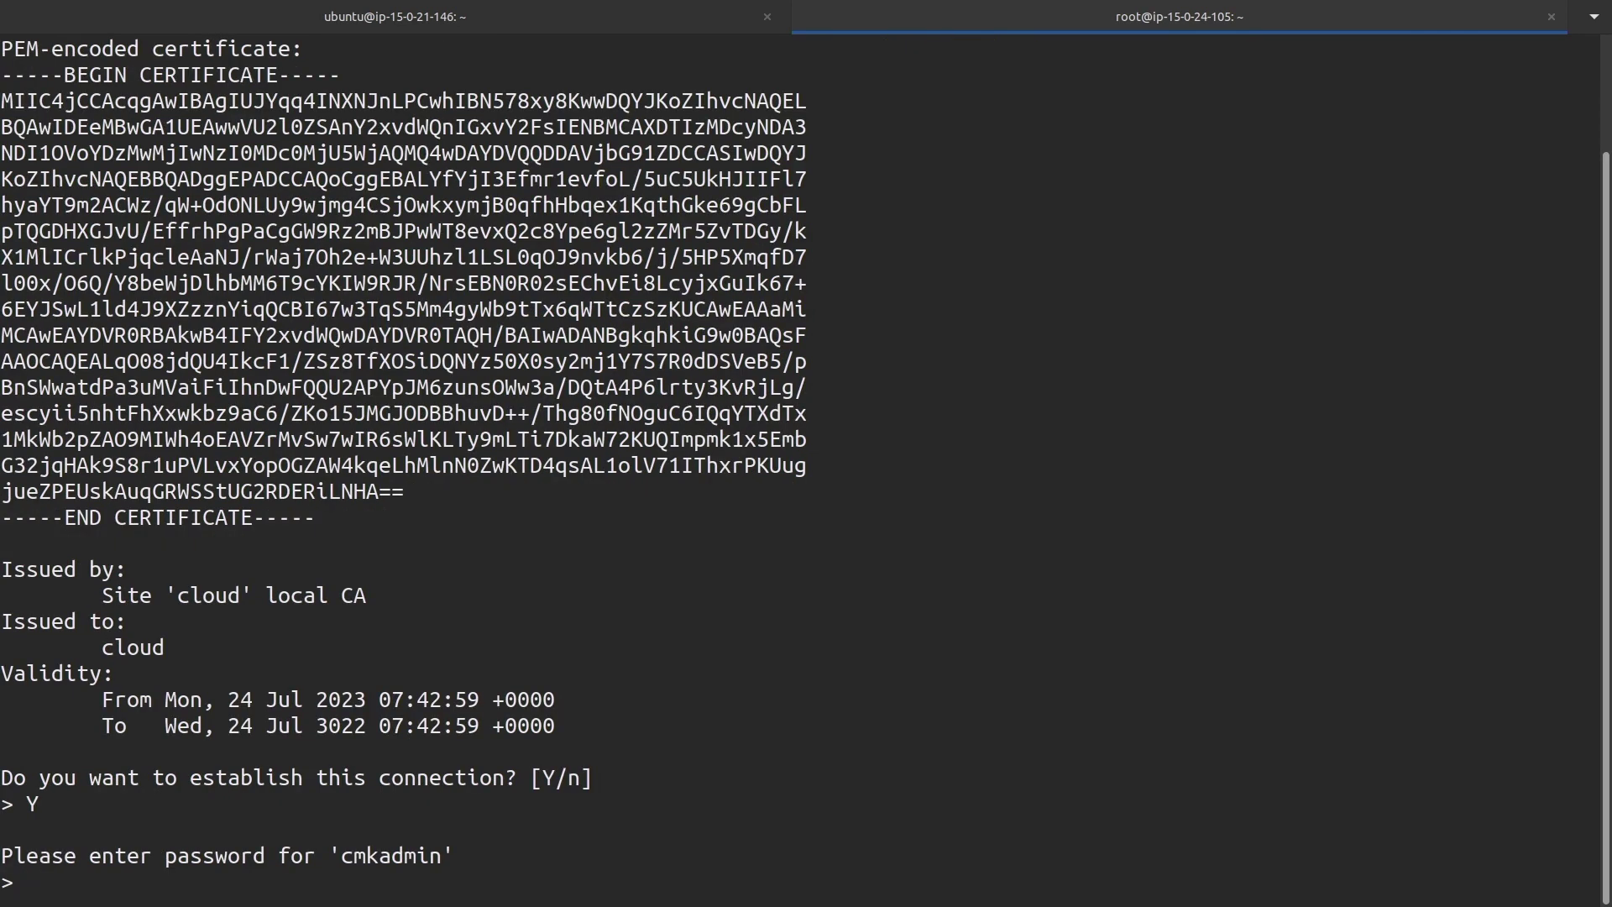
{"action": "key", "text": "Return"}
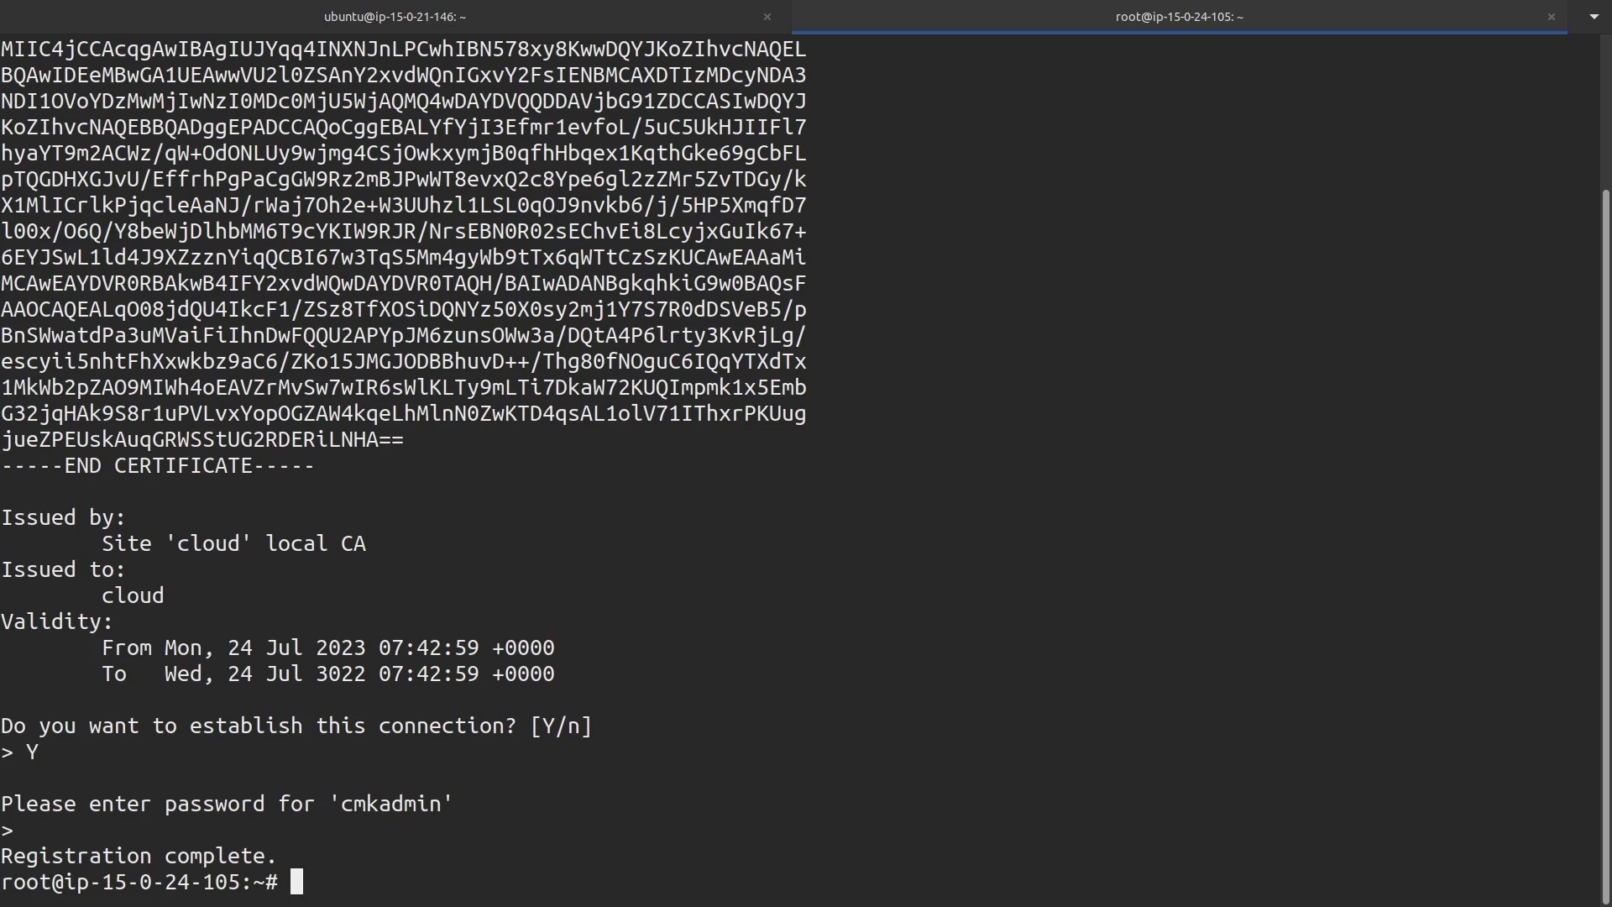
{"action": "type", "text": "ss -tlupn|"}
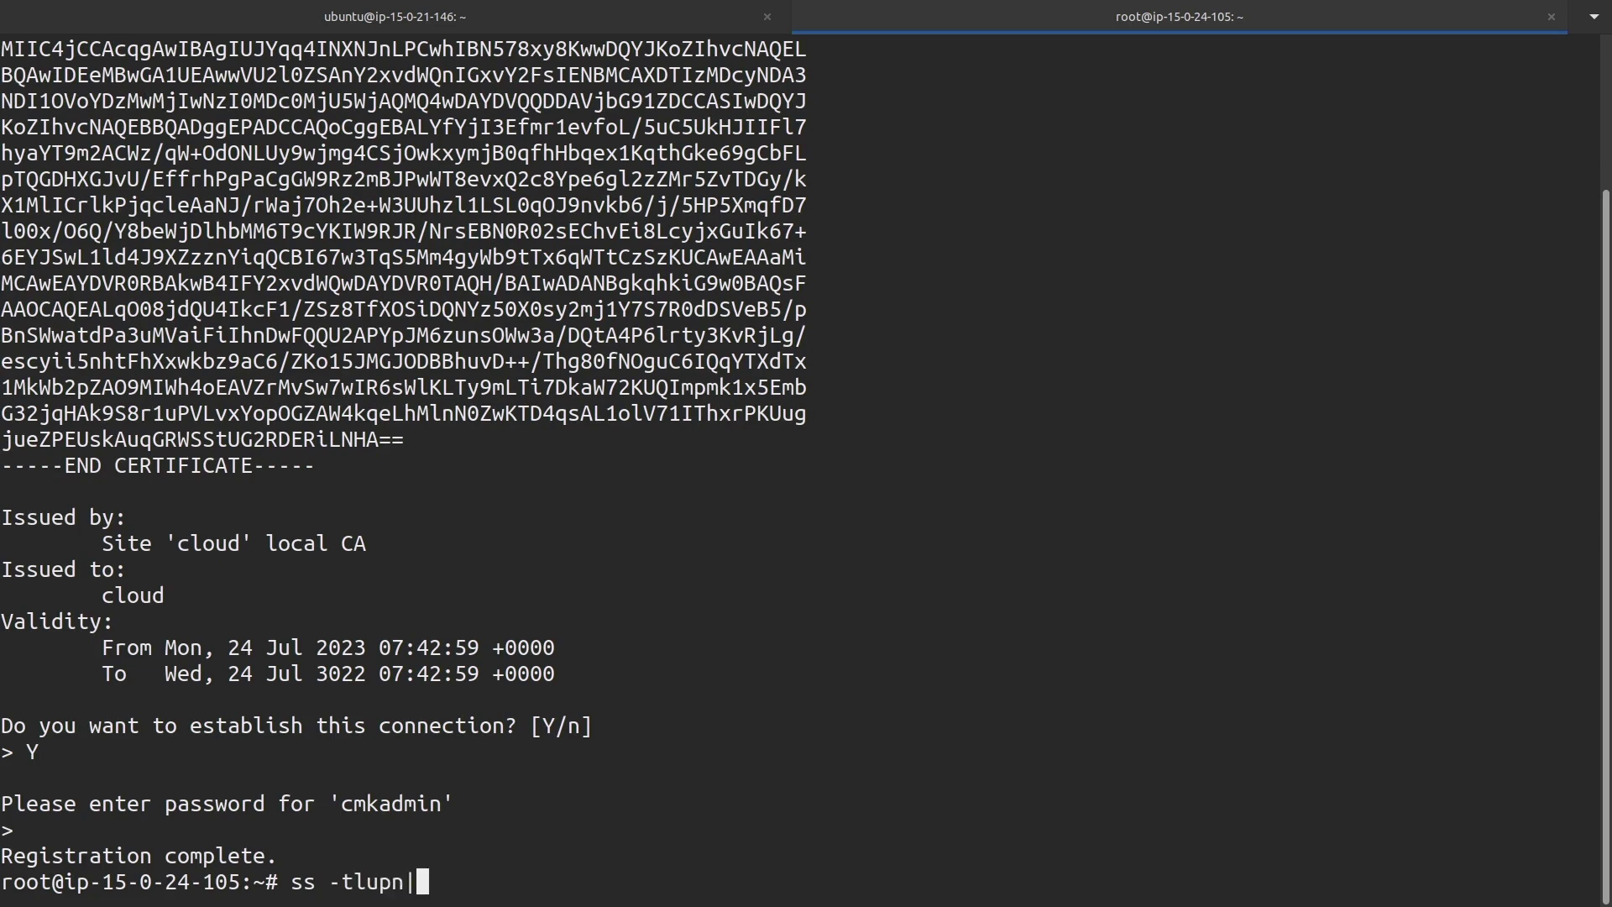
{"action": "type", "text": "grep 6556"}
- Check that the agent listens on port 6556 and show cmk-agent-ctl status
{"action": "key", "text": "Return"}
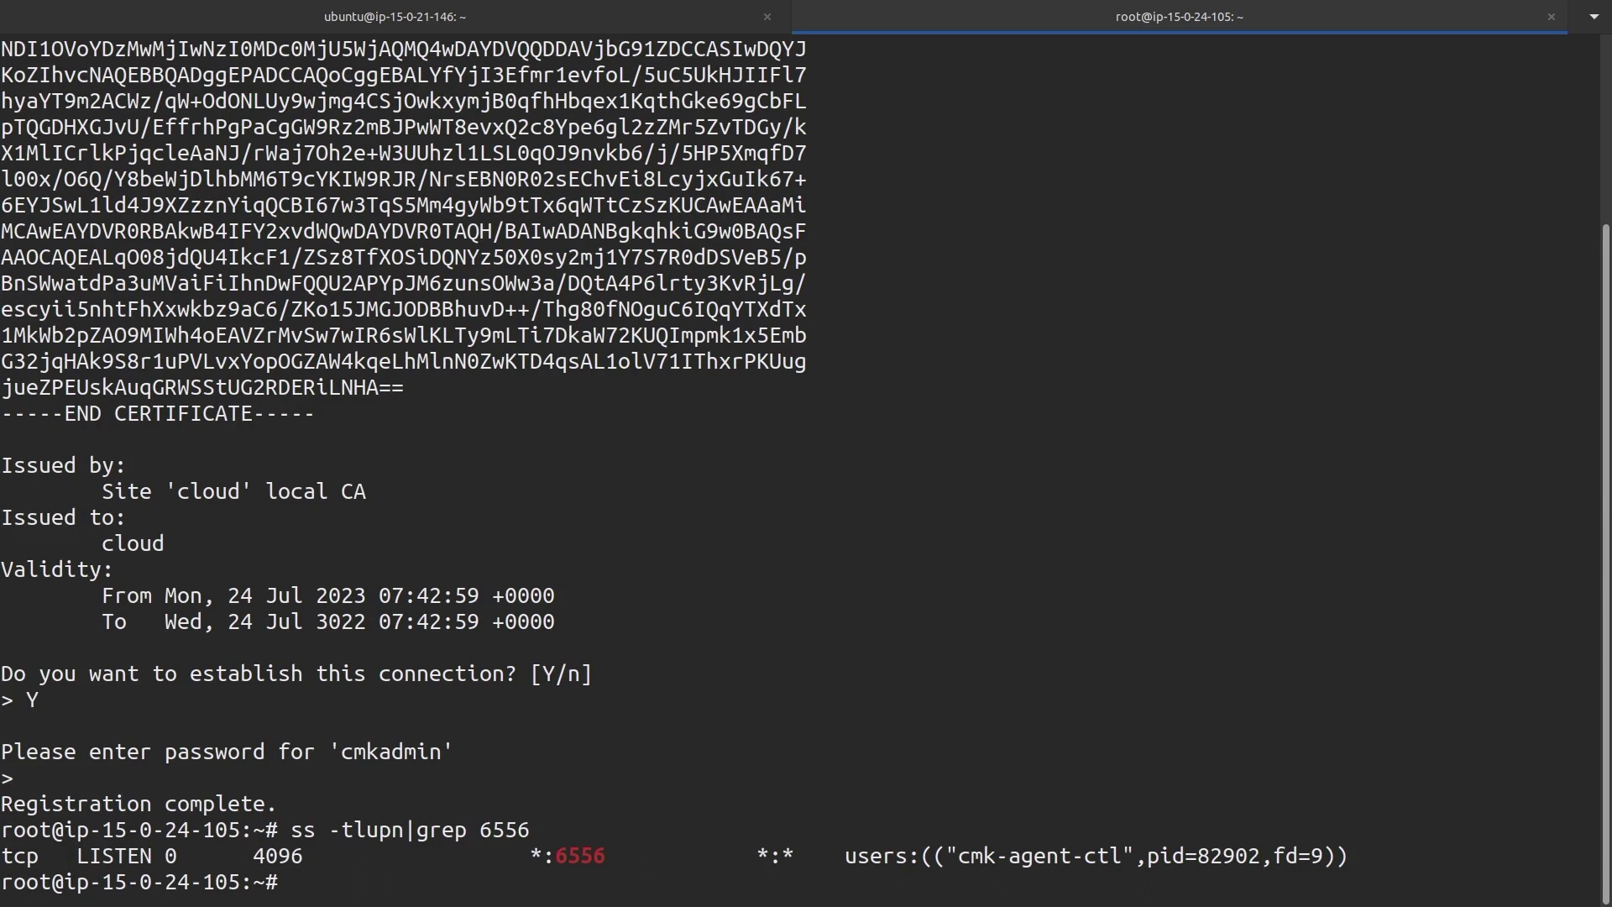
{"action": "type", "text": "cmk-a"}
{"action": "key", "text": "Tab"}
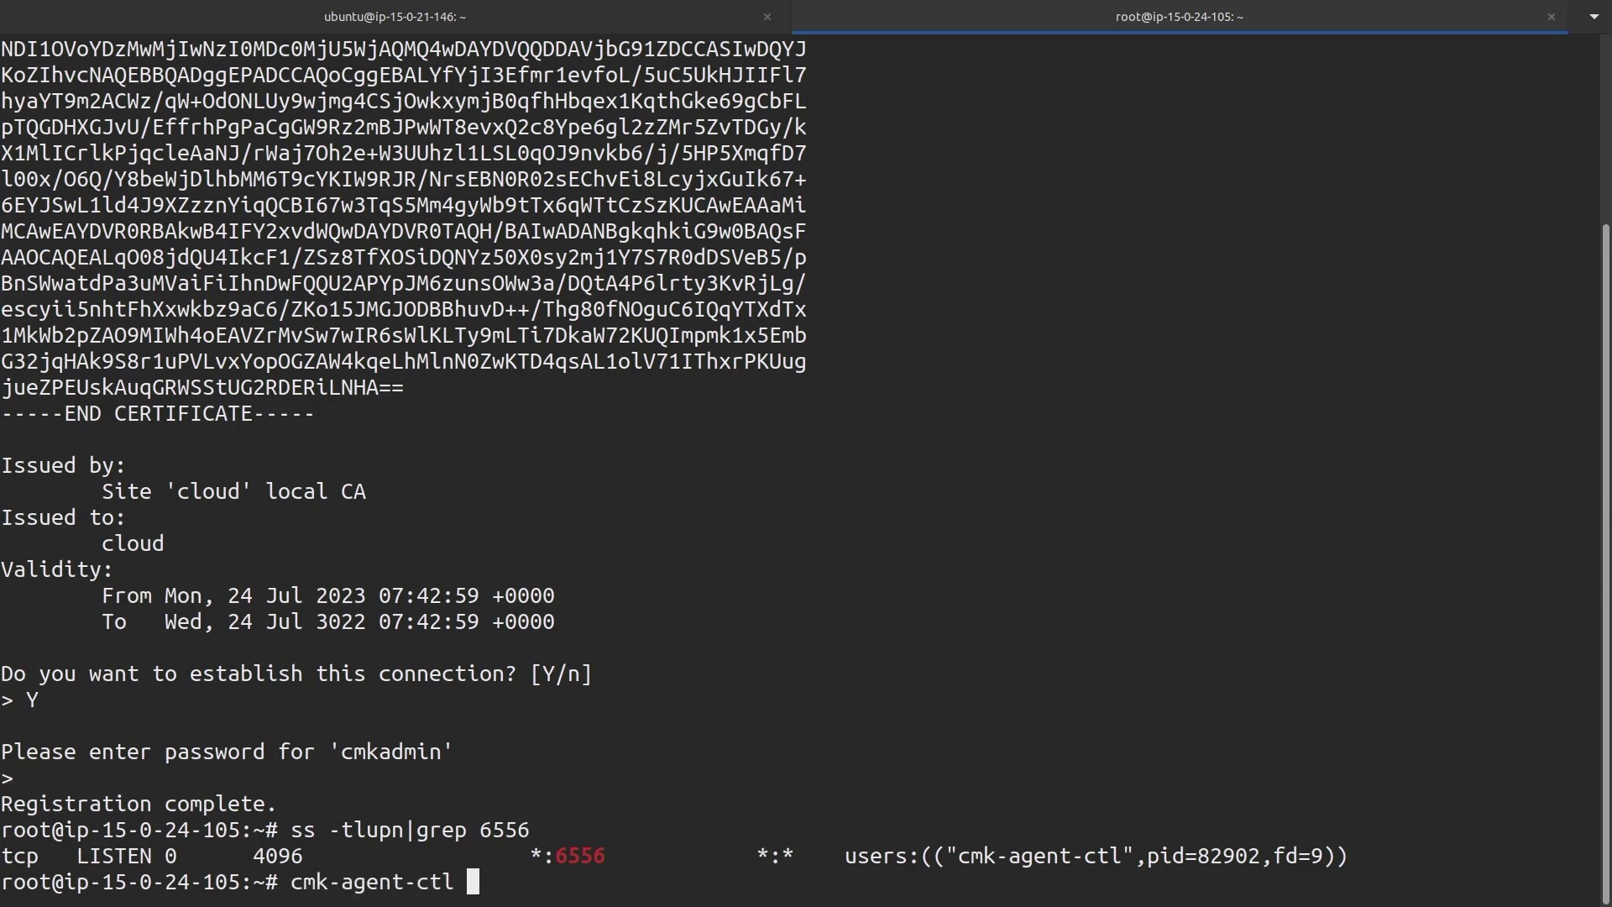
{"action": "type", "text": "status"}
{"action": "key", "text": "Return"}
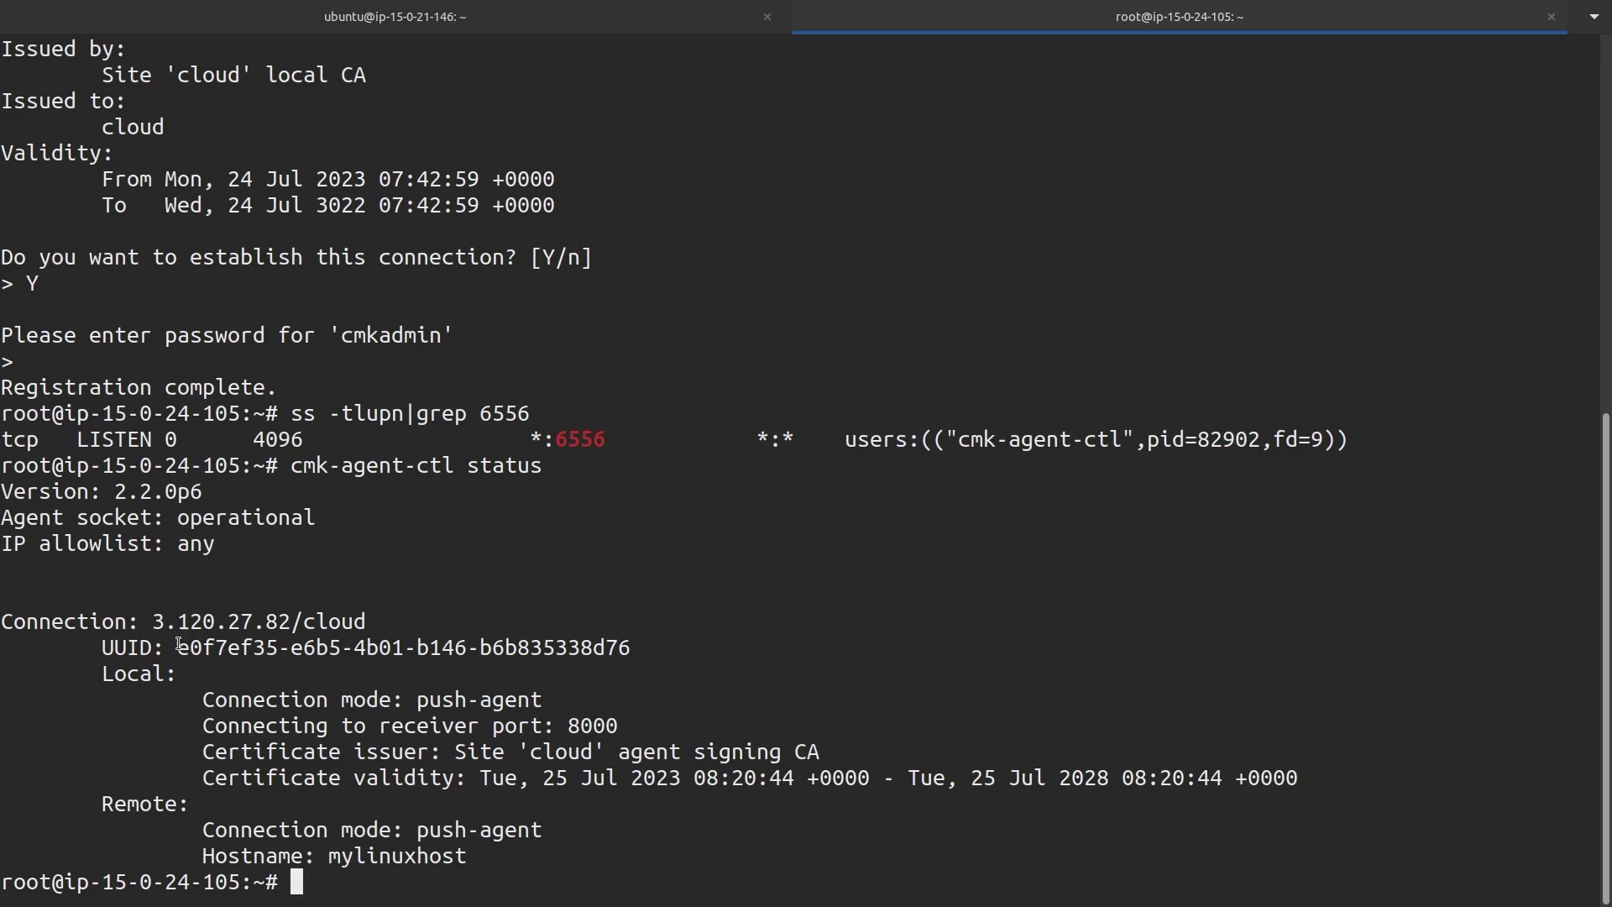
- Highlight the connection's server, site, UUID and push-agent mode, then return to the Checkmk dashboard
{"action": "left_click_drag", "start_coordinate": [151, 622], "coordinate": [364, 629]}
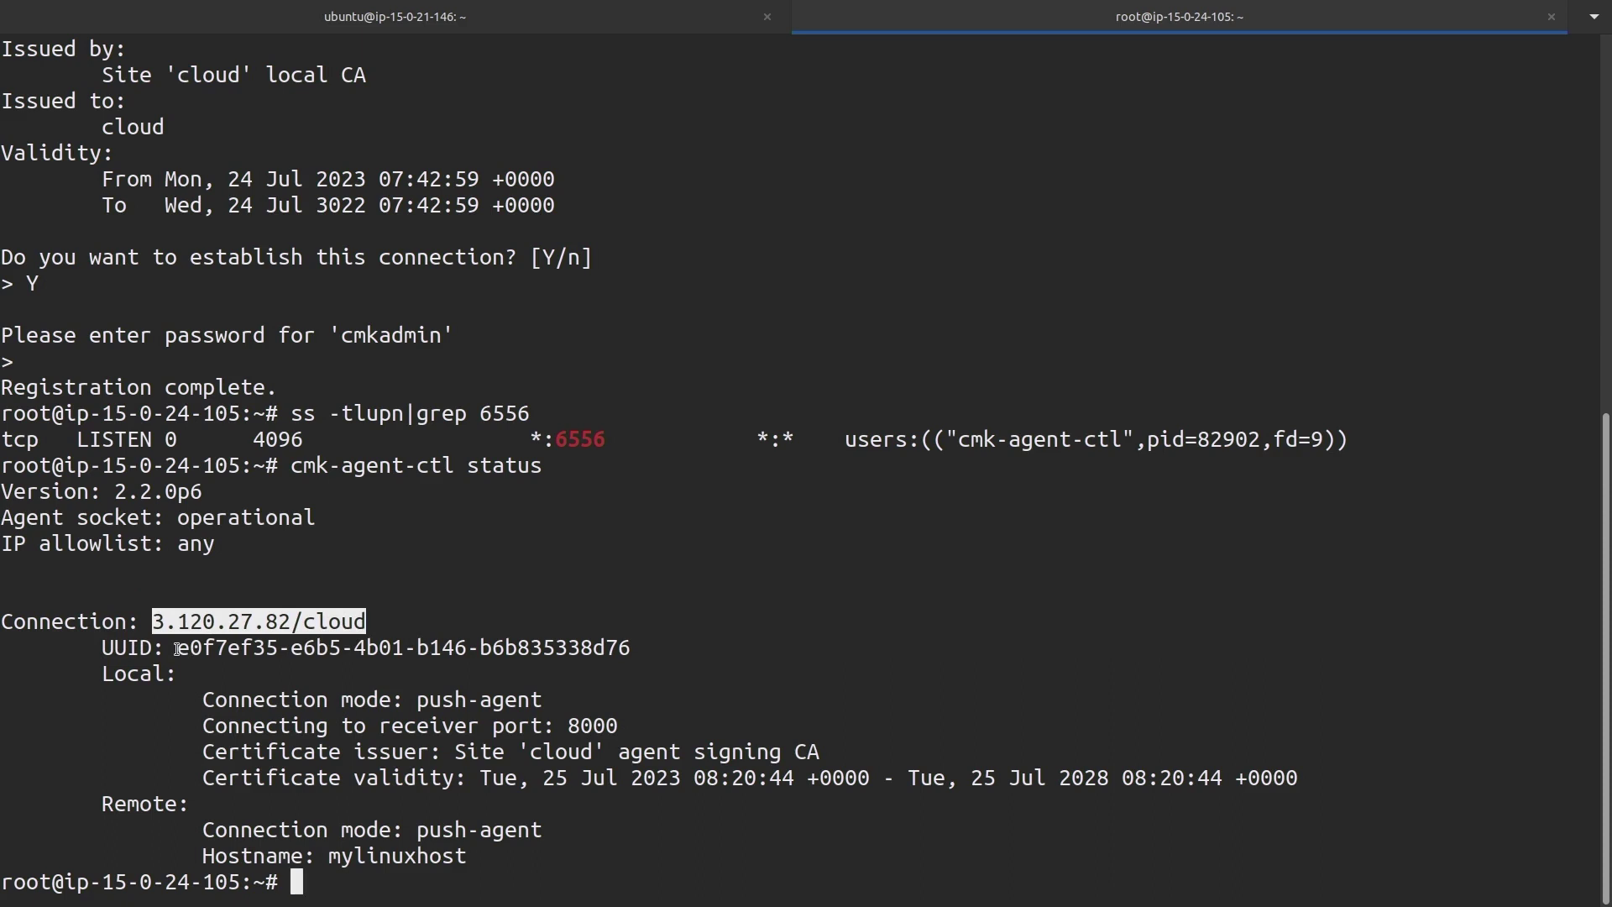
{"action": "left_click_drag", "start_coordinate": [177, 649], "coordinate": [252, 649]}
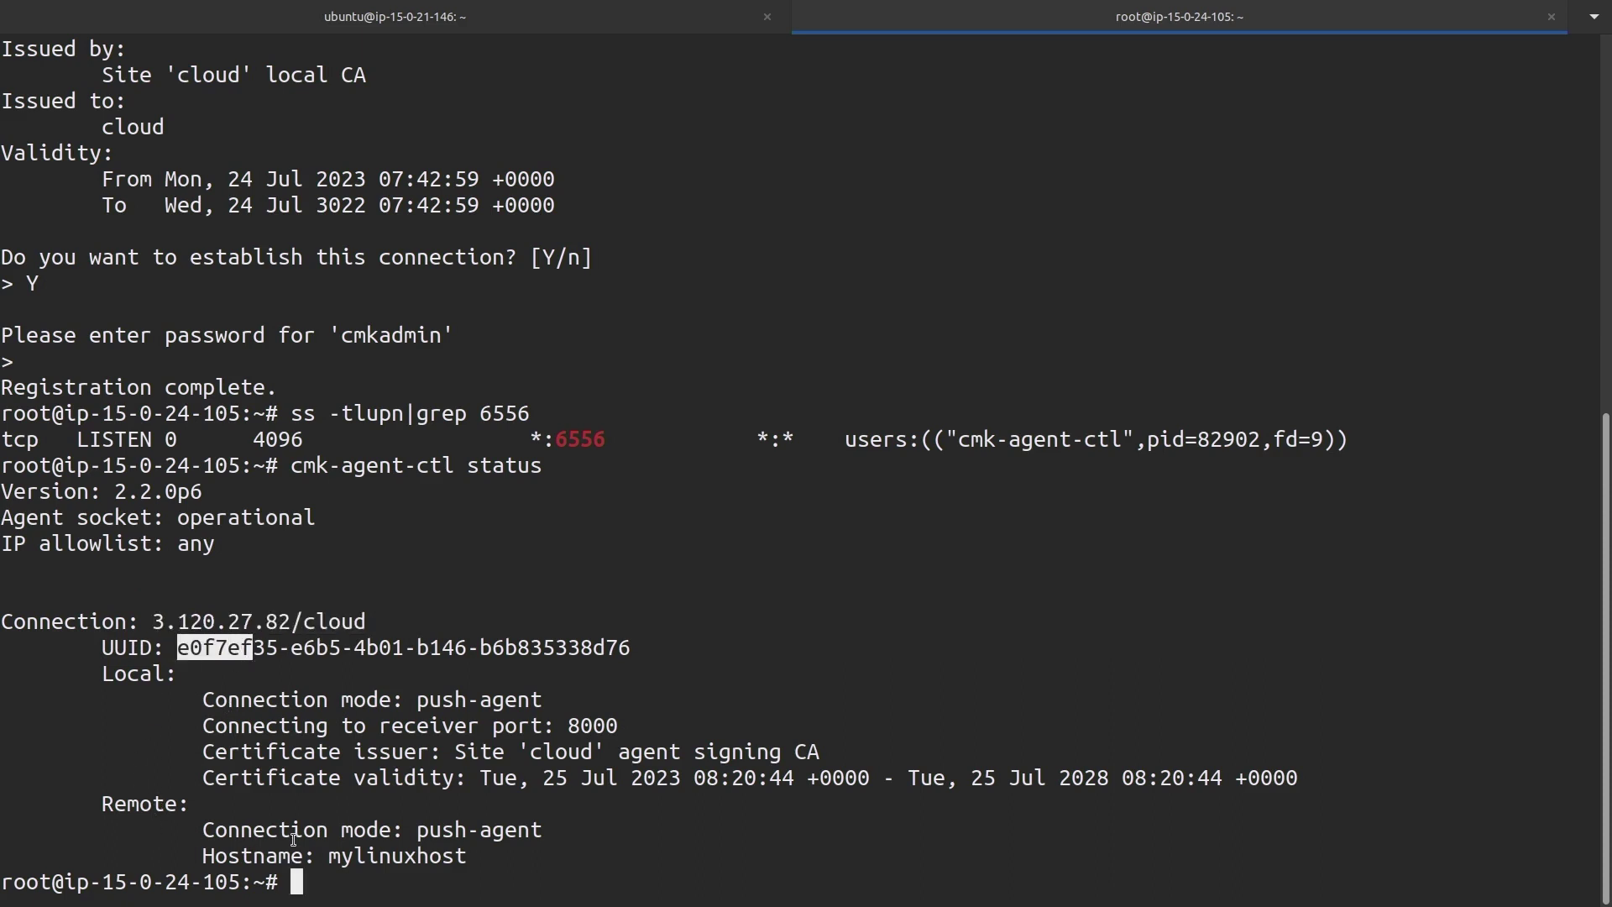
{"action": "left_click_drag", "start_coordinate": [404, 831], "coordinate": [541, 829]}
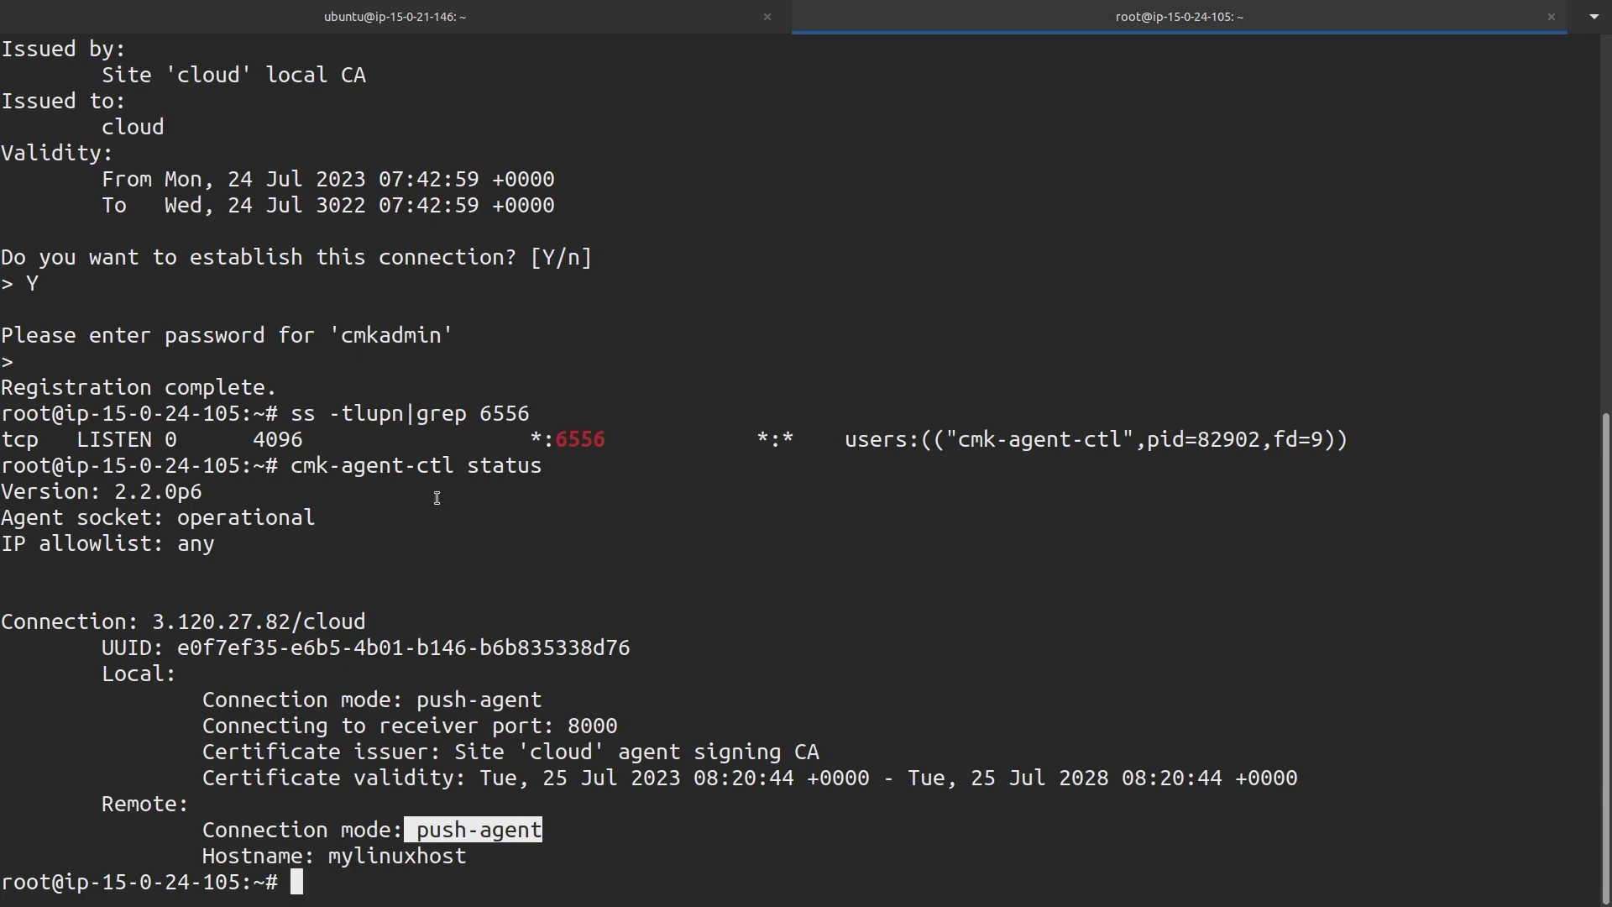
{"action": "key", "text": "alt+Tab"}
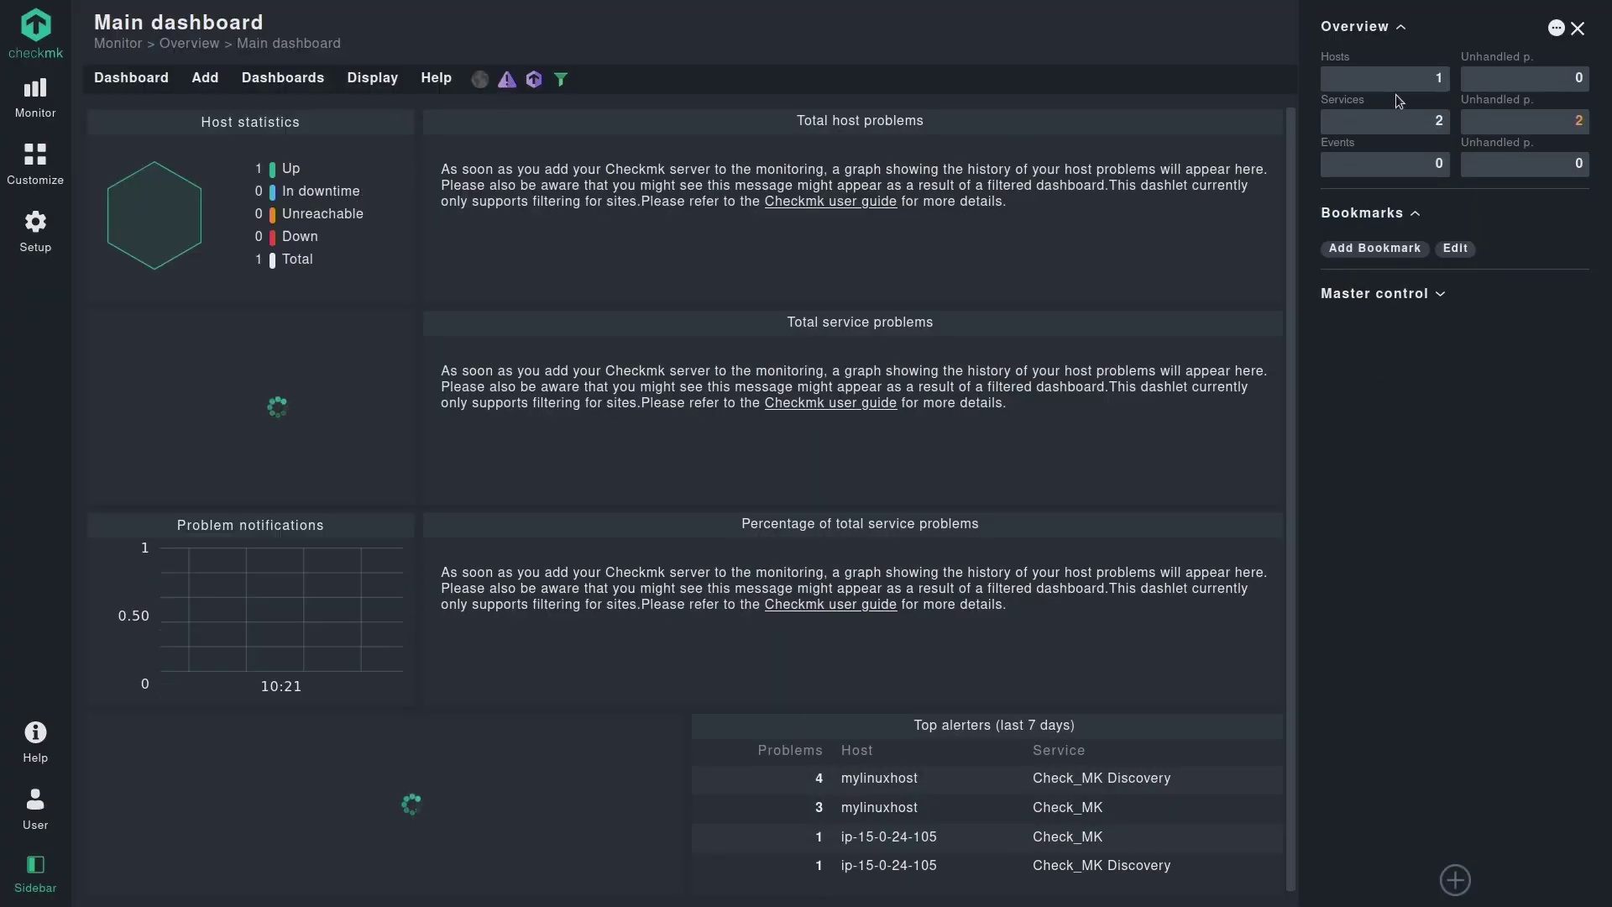
- Open mylinuxhost from the hosts list, inspect its Check_MK service, and run service discovery
{"action": "left_click", "coordinate": [1415, 81]}
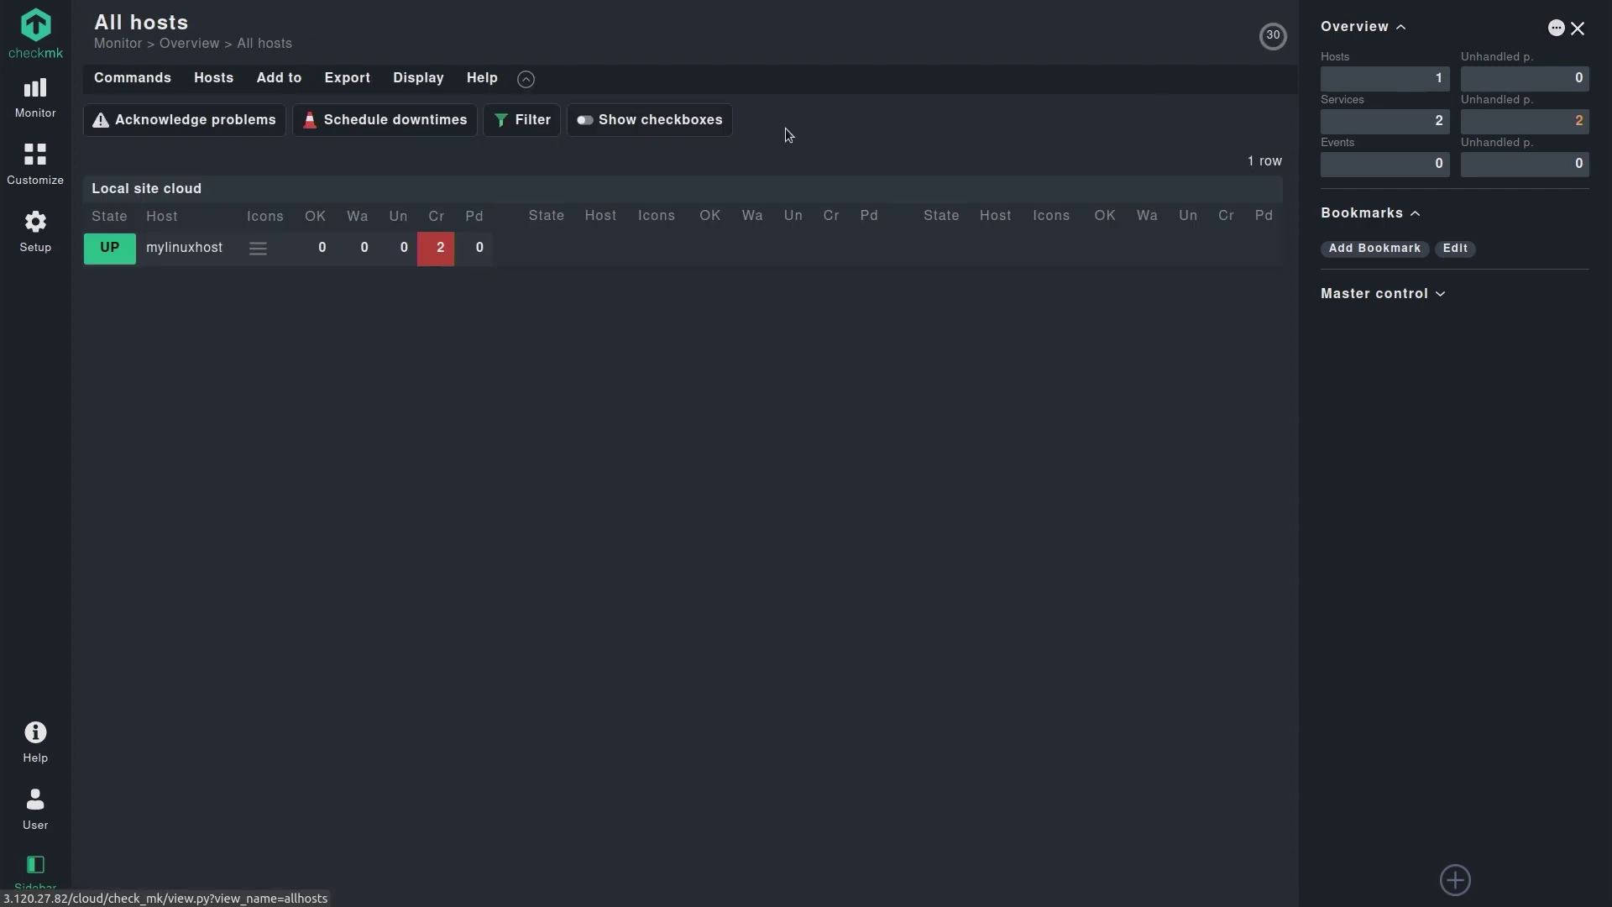
{"action": "left_click", "coordinate": [177, 247]}
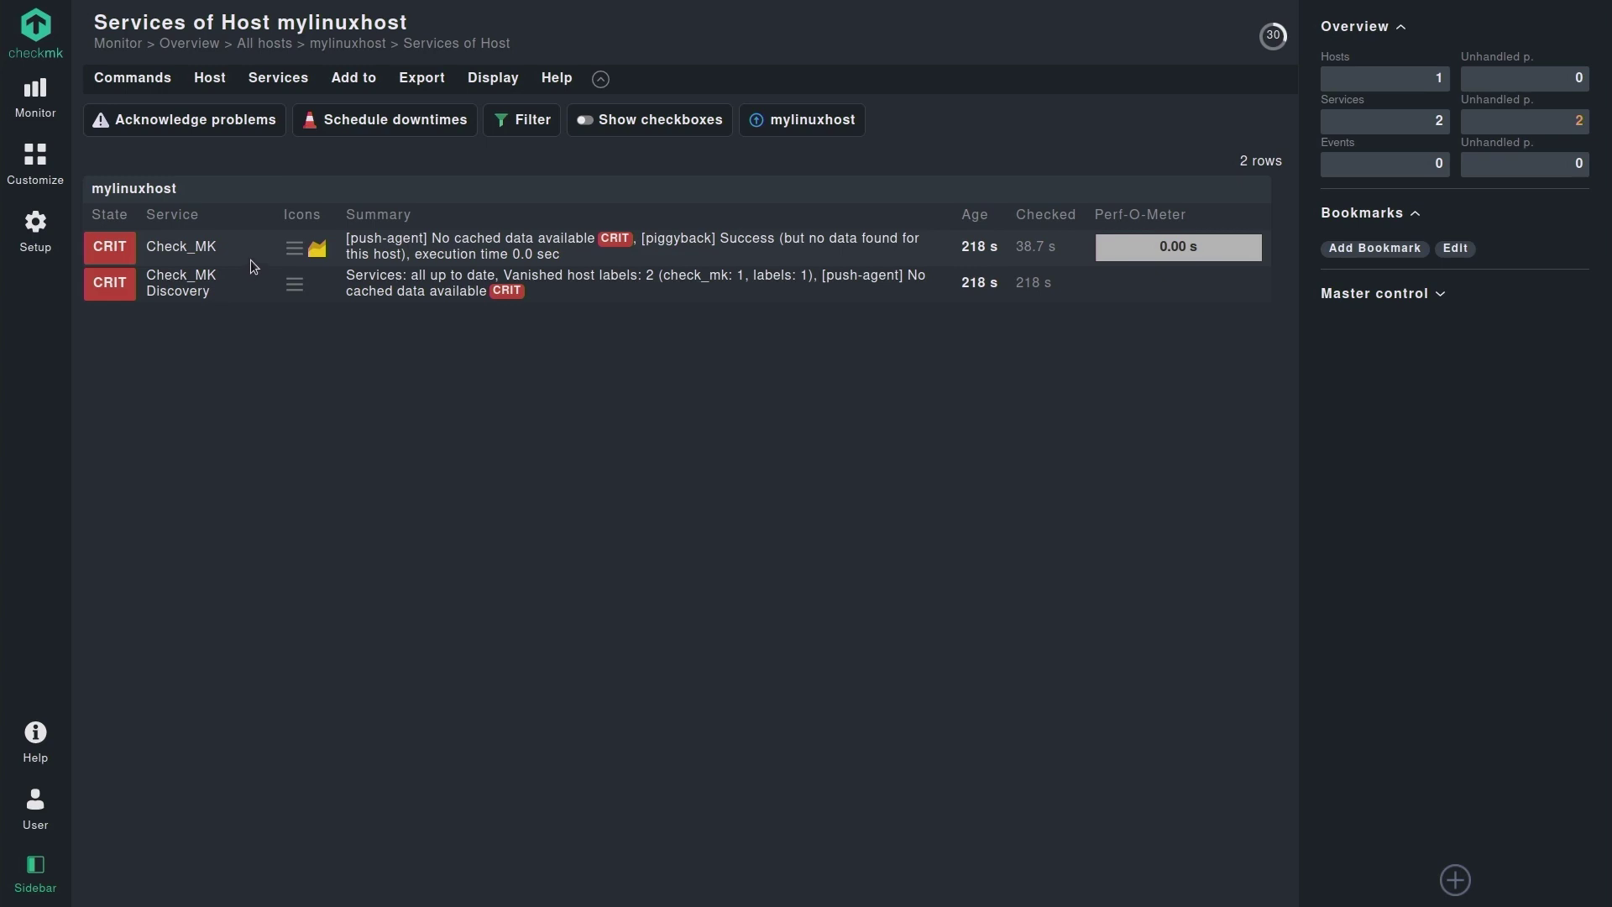
{"action": "left_click", "coordinate": [294, 249]}
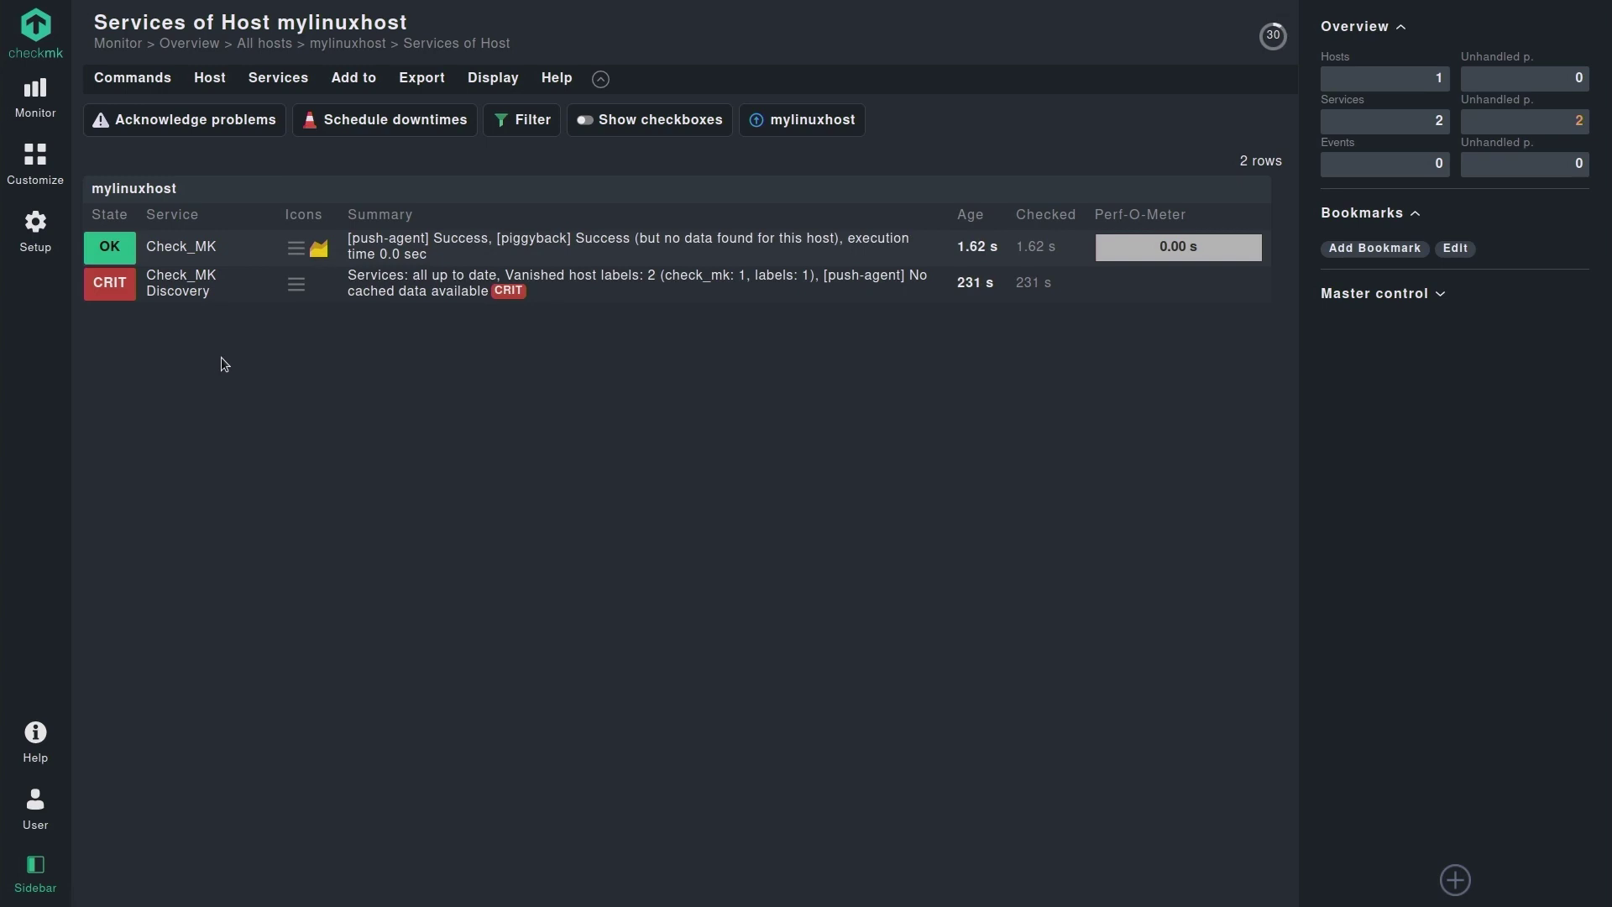
{"action": "left_click", "coordinate": [210, 77]}
{"action": "left_click", "coordinate": [279, 160]}
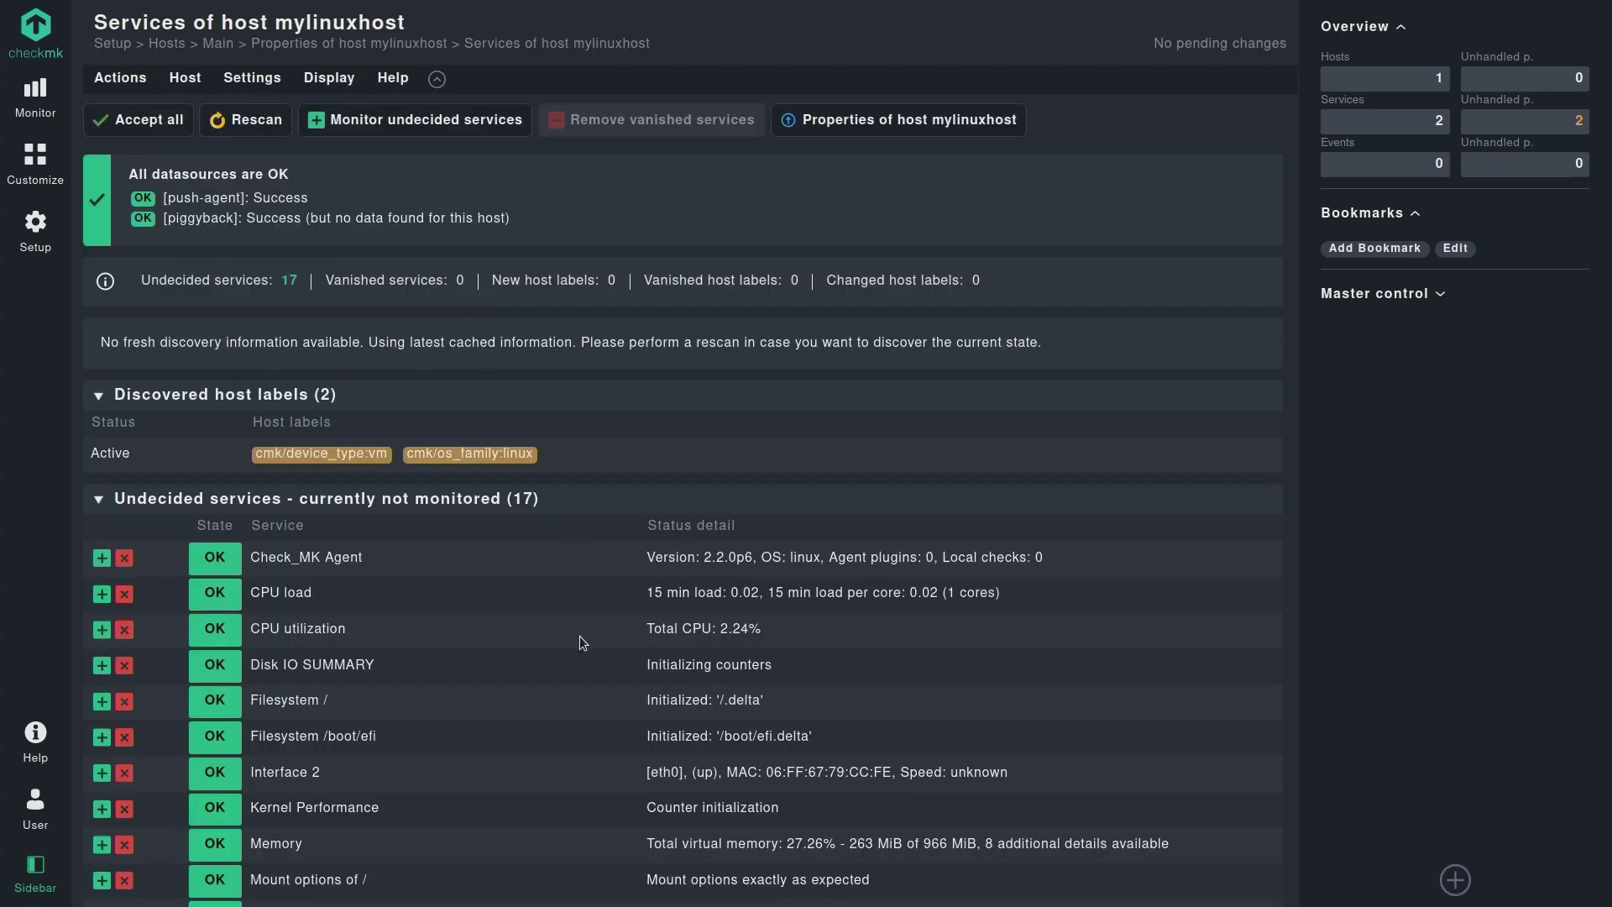
{"action": "scroll", "coordinate": [584, 643], "scroll_direction": "down", "scroll_amount": 3}
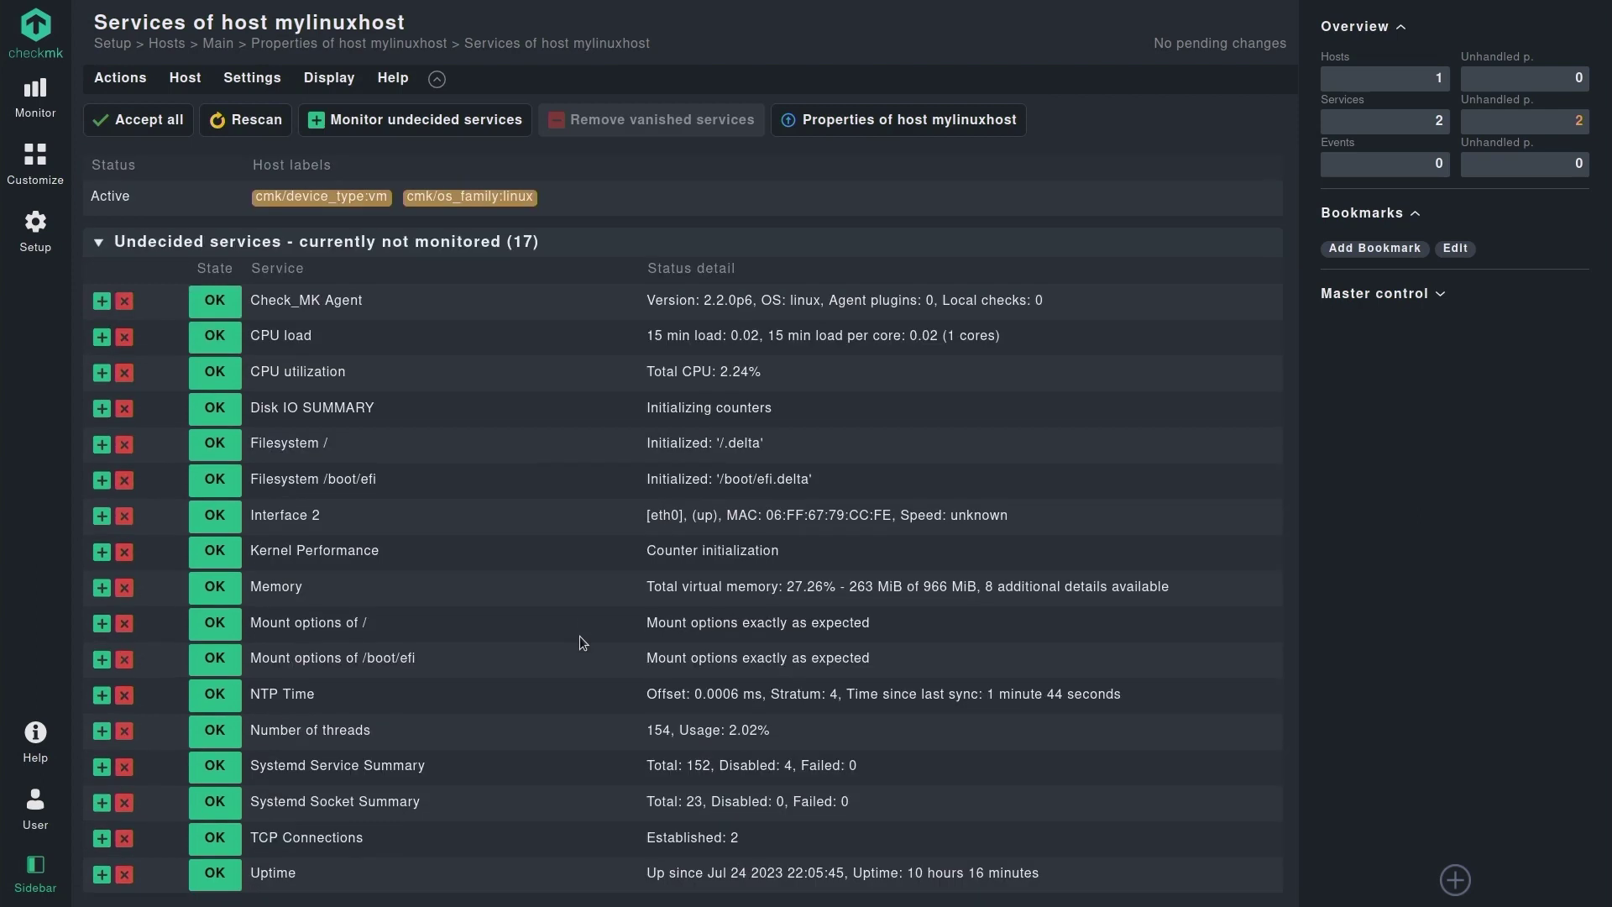
{"action": "scroll", "coordinate": [580, 637], "scroll_direction": "down", "scroll_amount": 1}
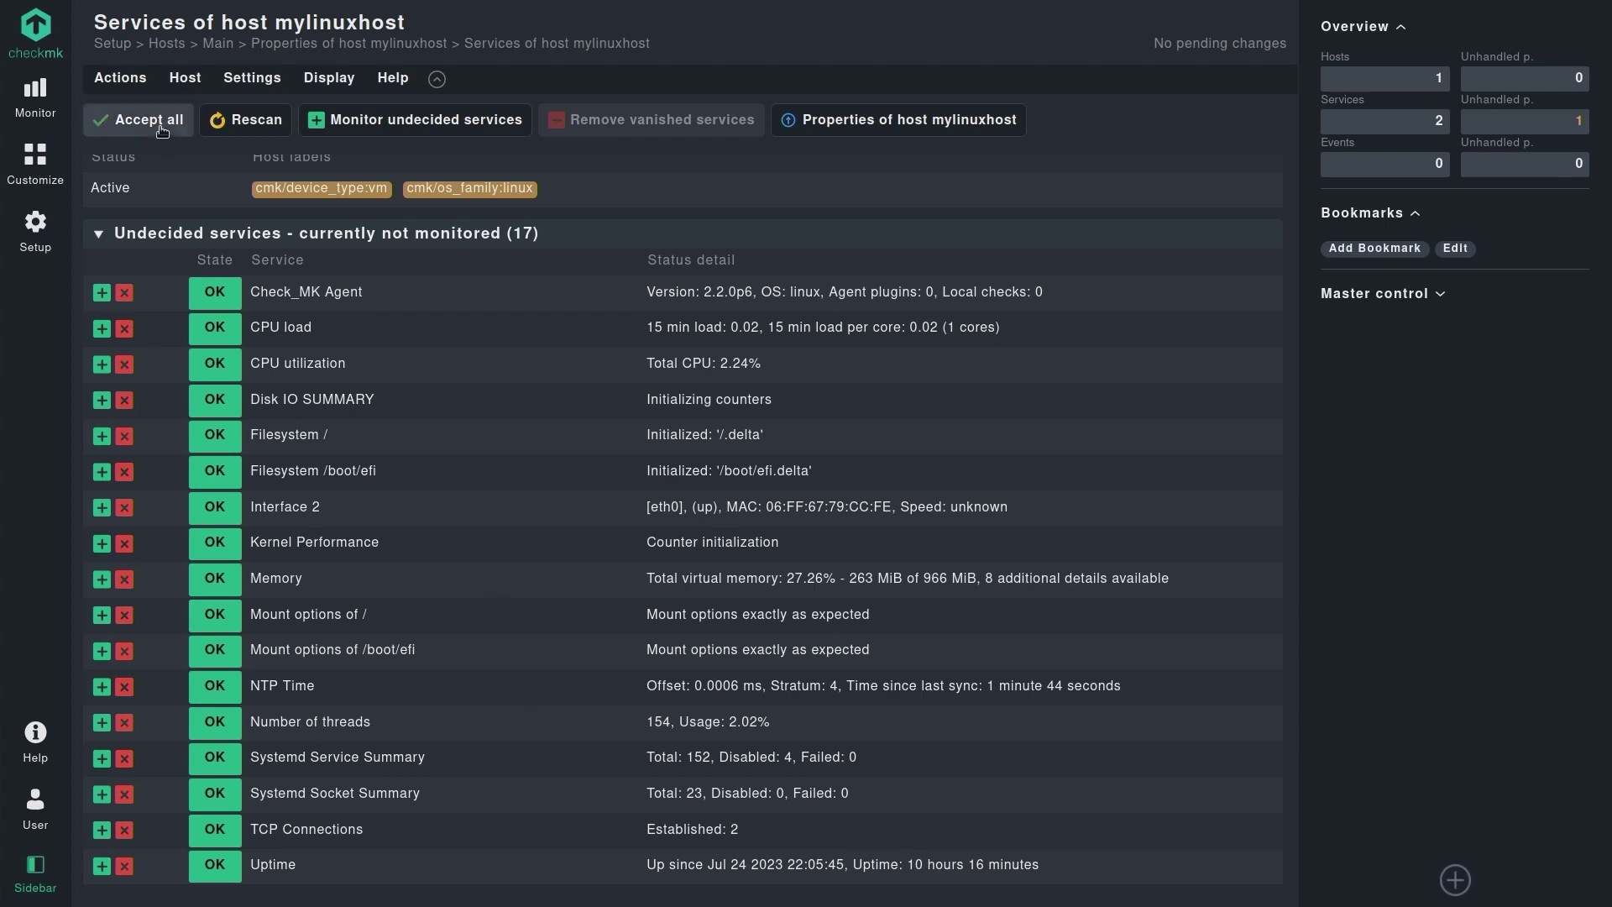
{"action": "left_click_drag", "start_coordinate": [162, 130], "coordinate": [430, 356]}
{"action": "left_click", "coordinate": [430, 356]}
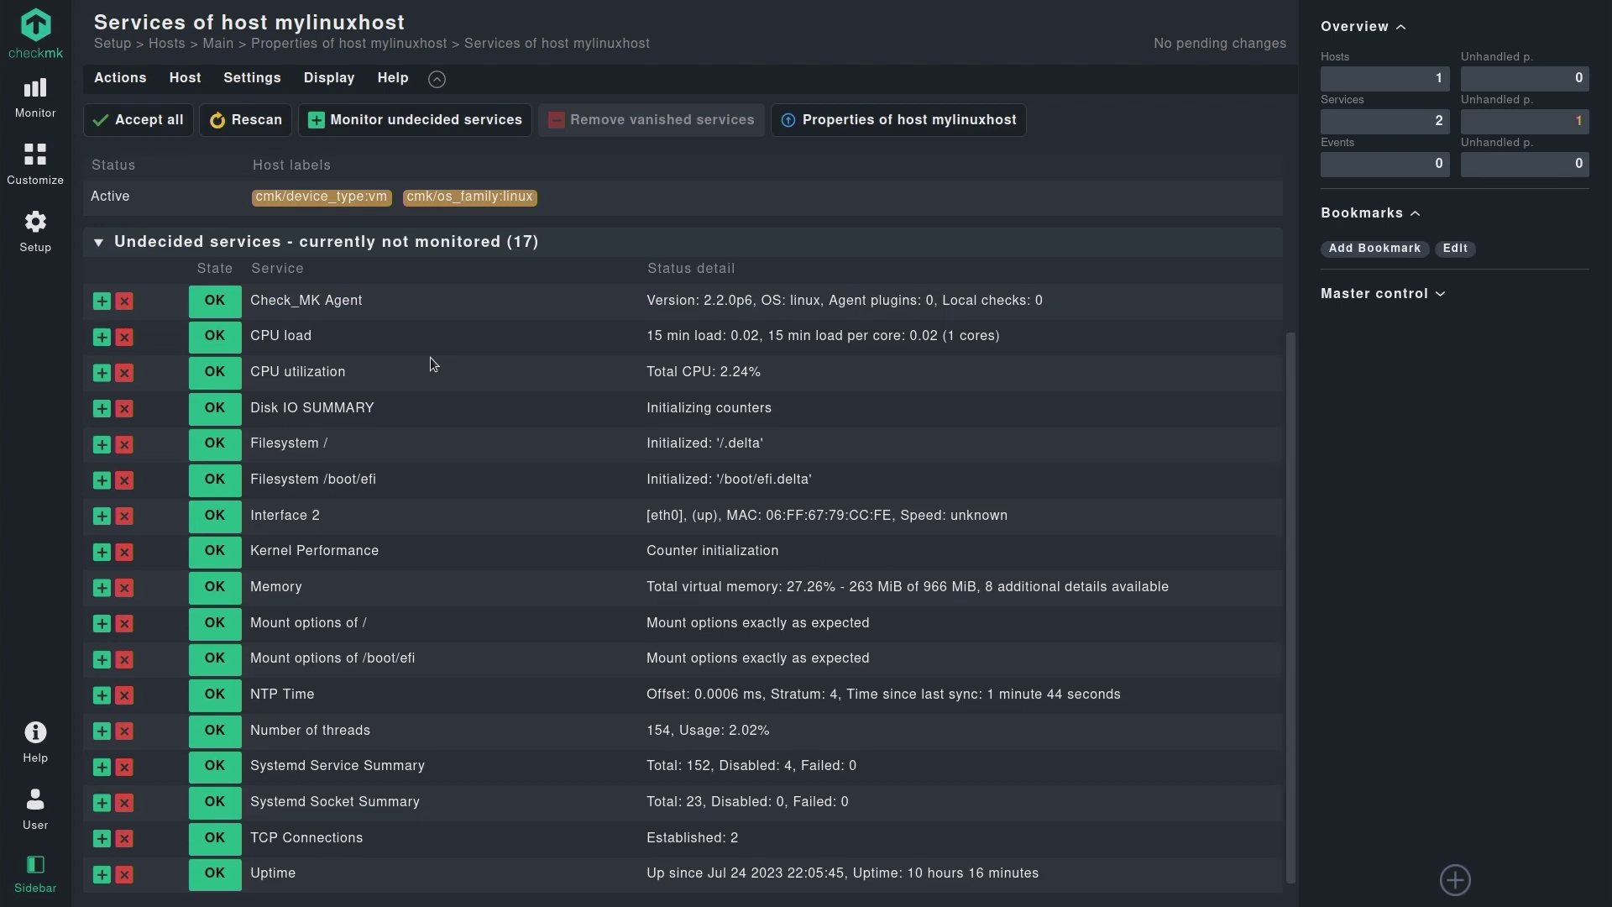
{"action": "scroll", "coordinate": [430, 356], "scroll_direction": "up", "scroll_amount": 2}
{"action": "scroll", "coordinate": [430, 356], "scroll_direction": "up", "scroll_amount": 2}
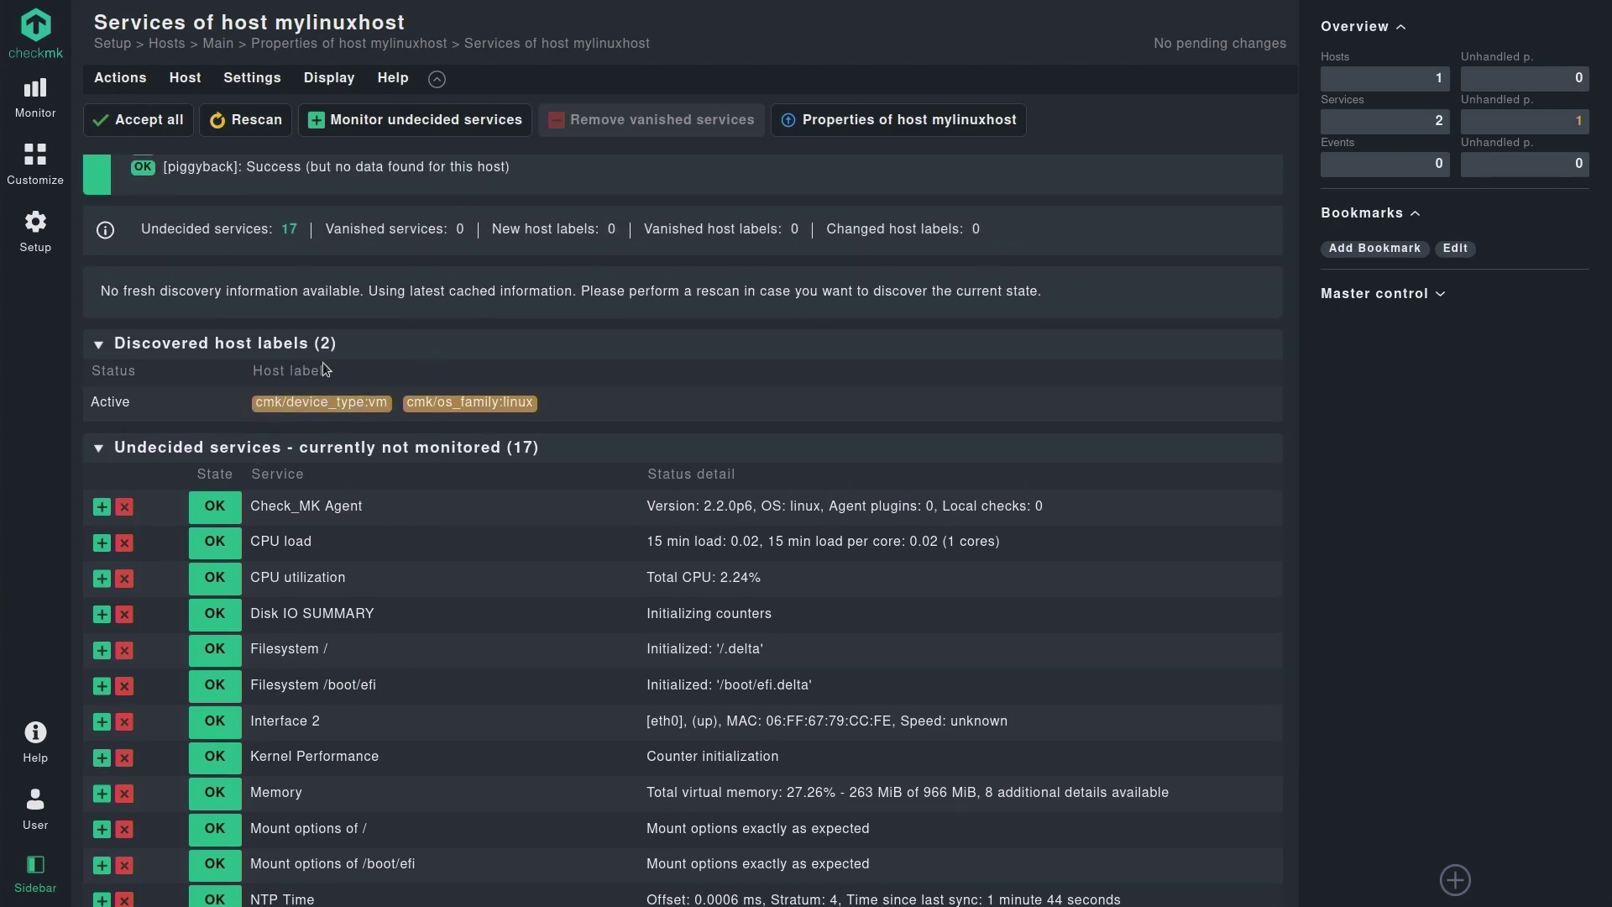
{"action": "left_click", "coordinate": [149, 122]}
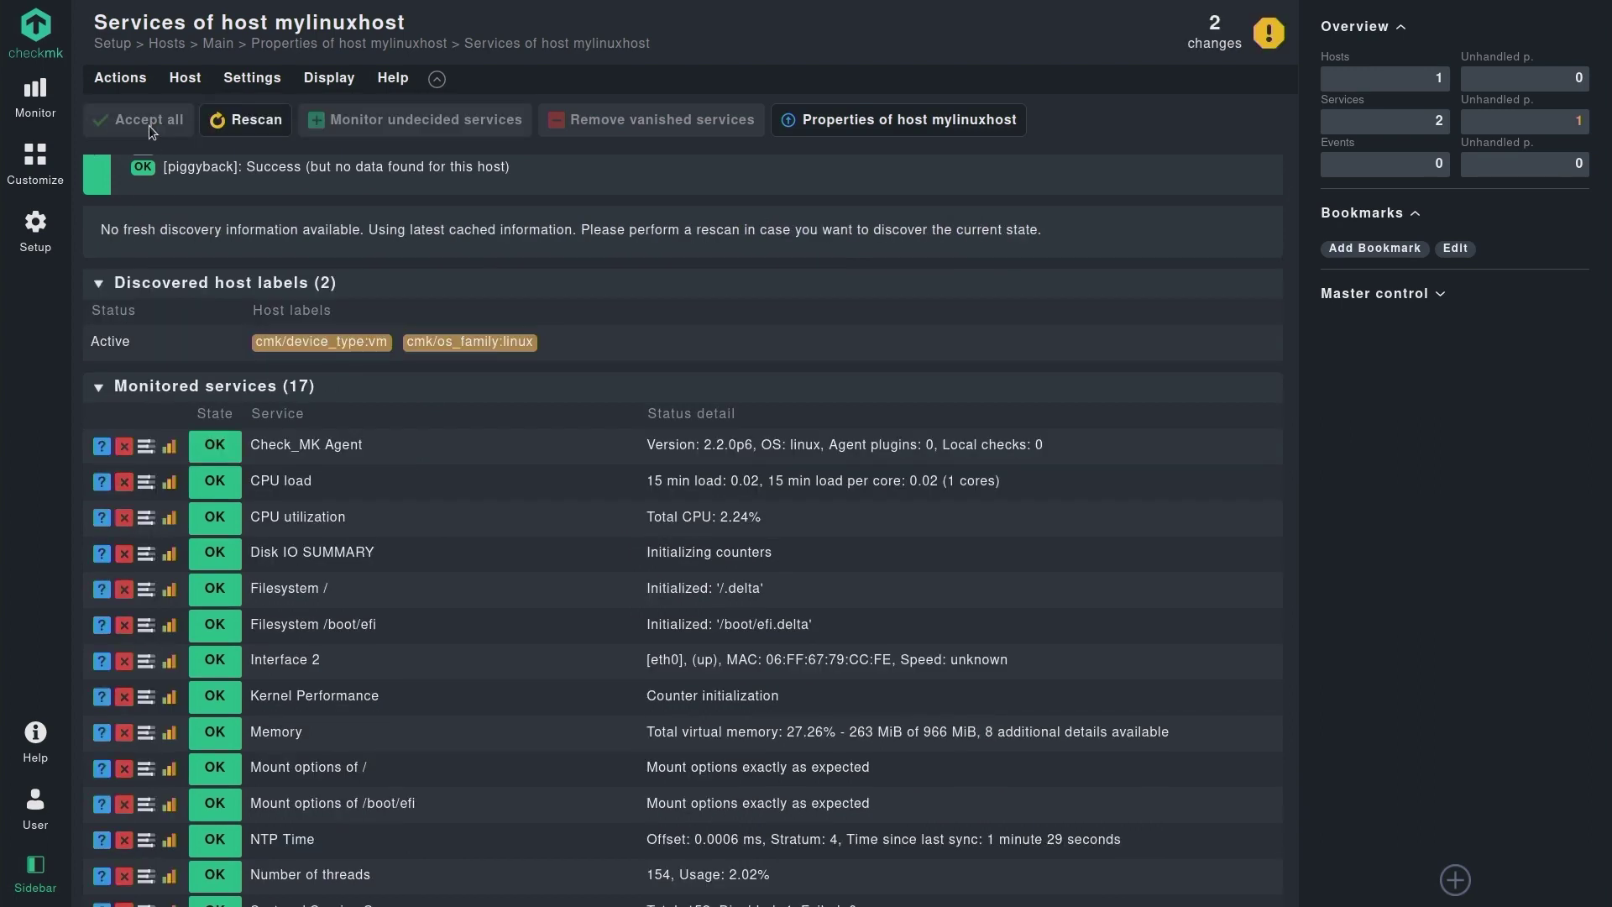
- Activate the 2 pending changes on the cloud site and return to the All hosts list
{"action": "left_click", "coordinate": [1214, 34]}
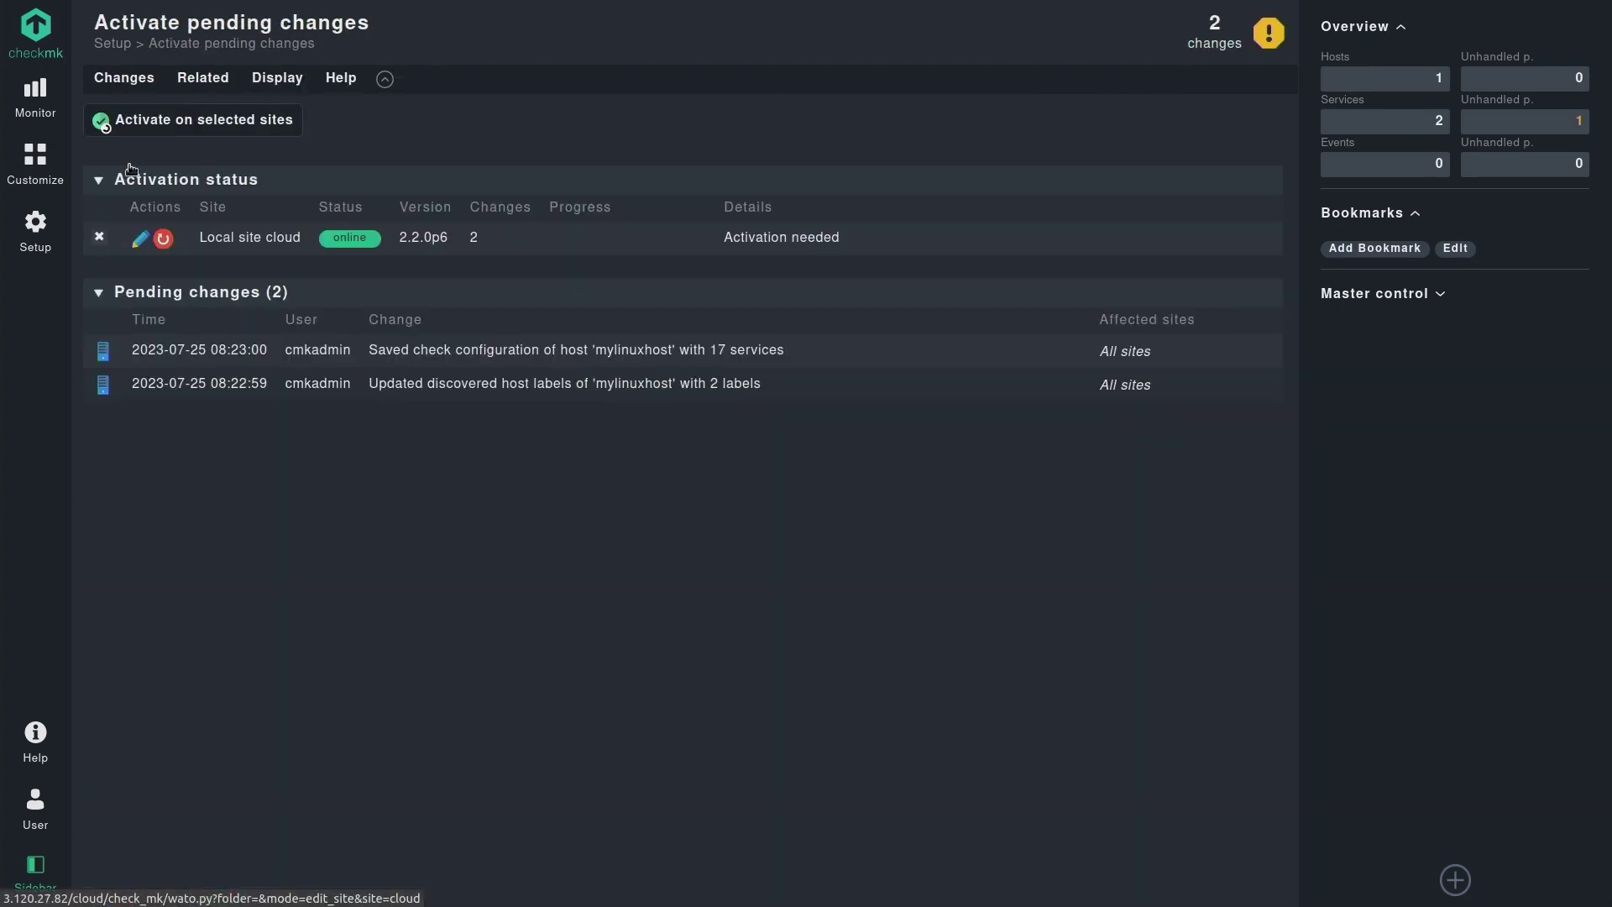
{"action": "left_click", "coordinate": [181, 123]}
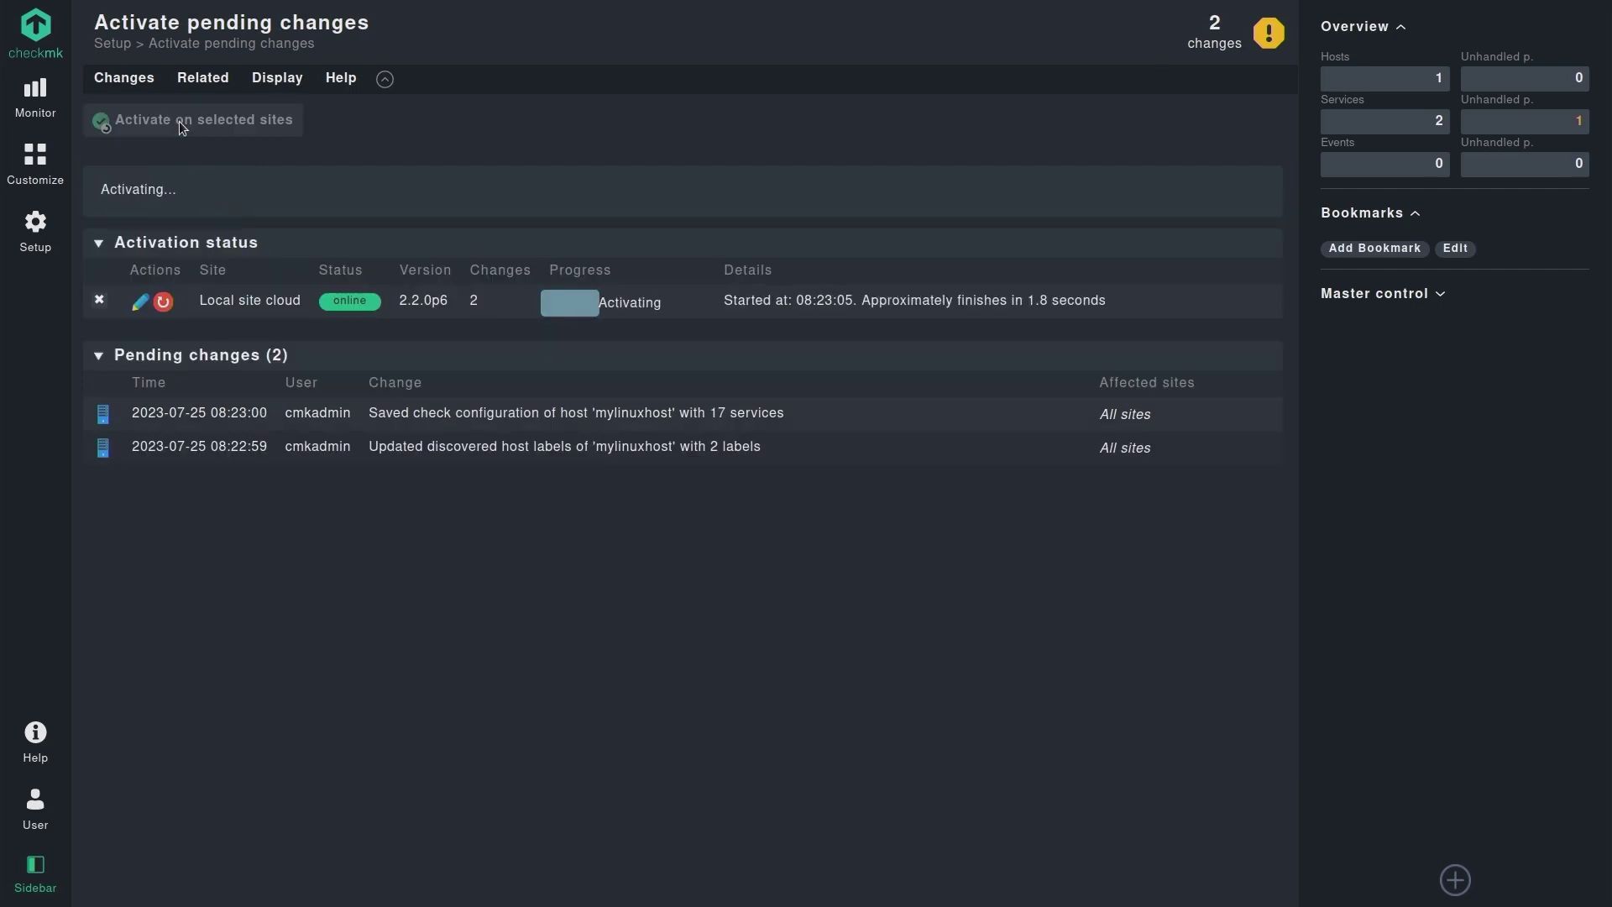
{"action": "left_click", "coordinate": [1359, 80]}
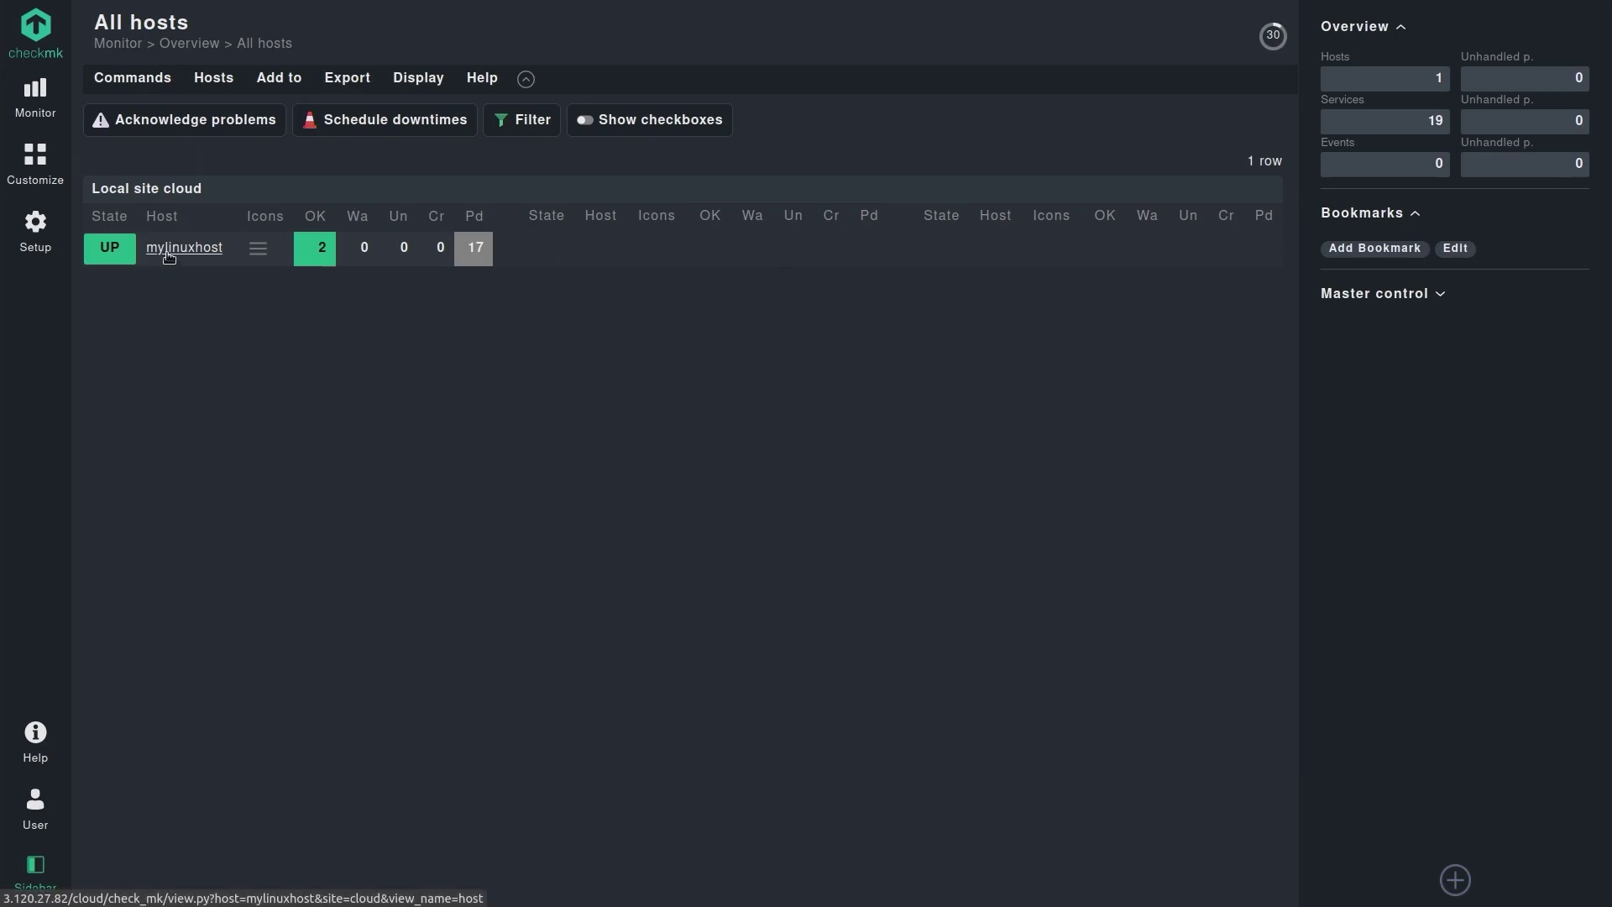
- Reschedule mylinuxhost's Check_MK check so 15 of its 19 services turn OK
{"action": "left_click", "coordinate": [168, 256]}
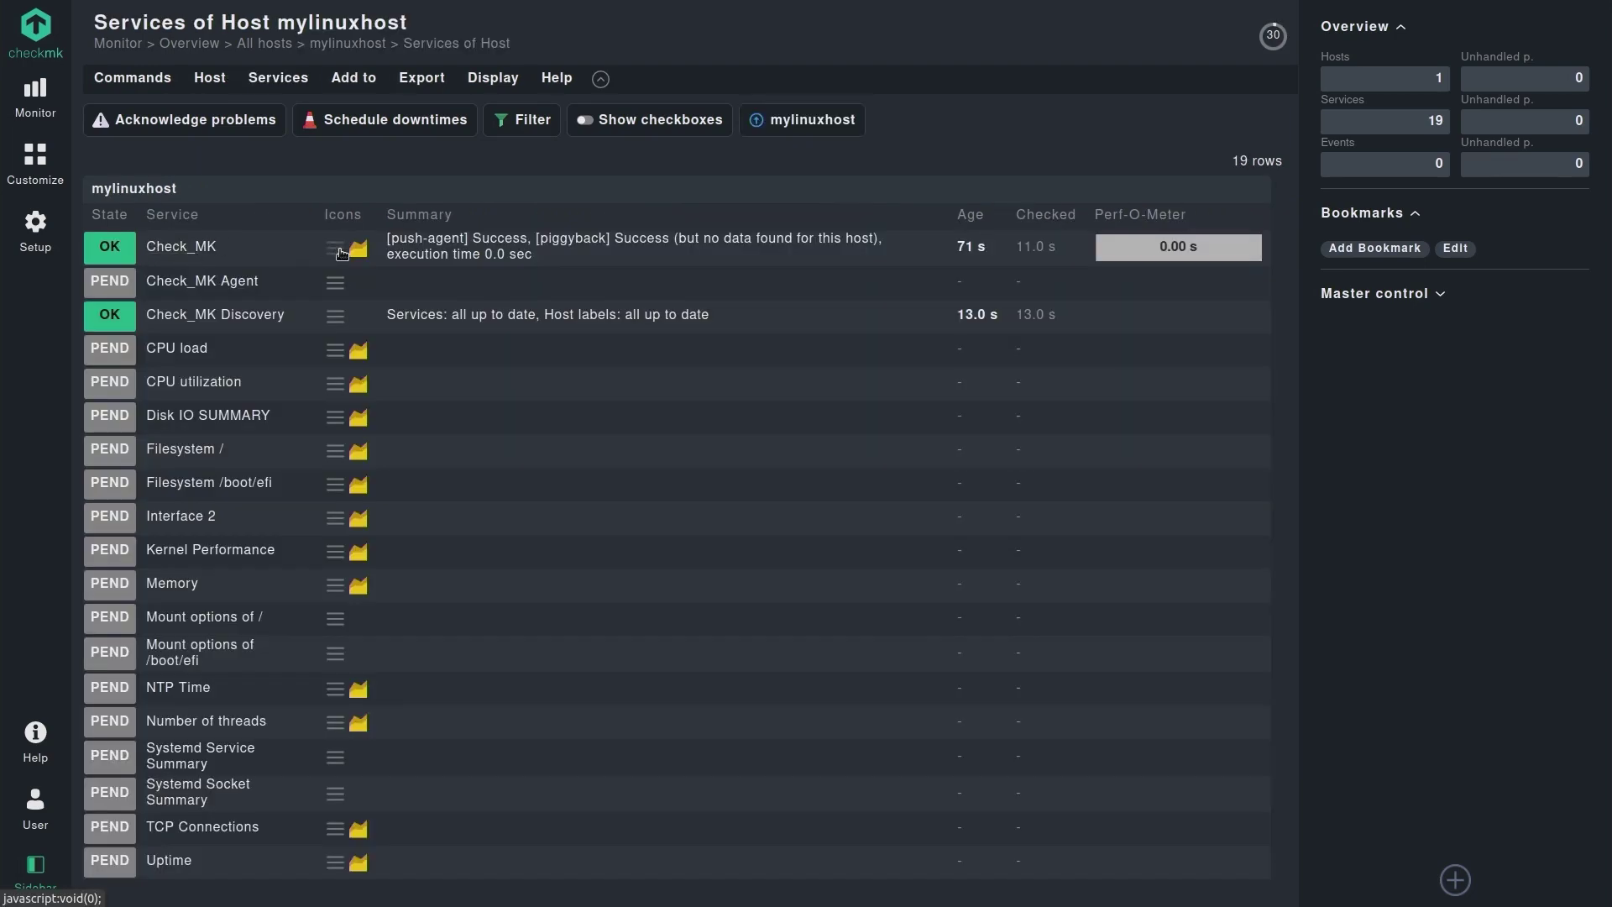
{"action": "left_click", "coordinate": [340, 252]}
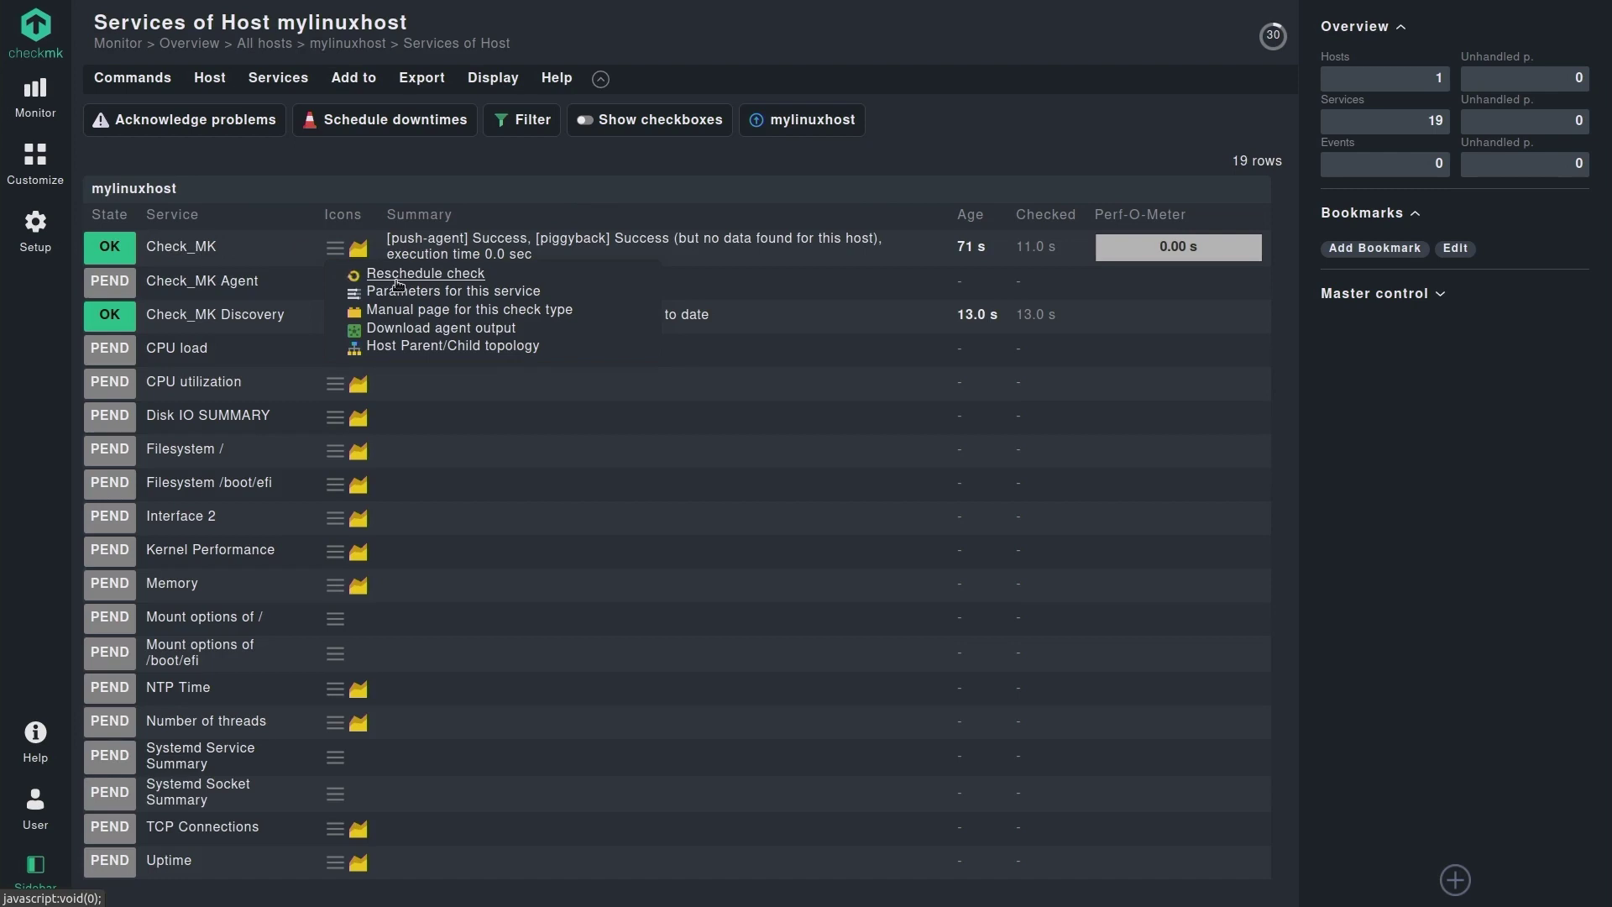
{"action": "left_click", "coordinate": [396, 277]}
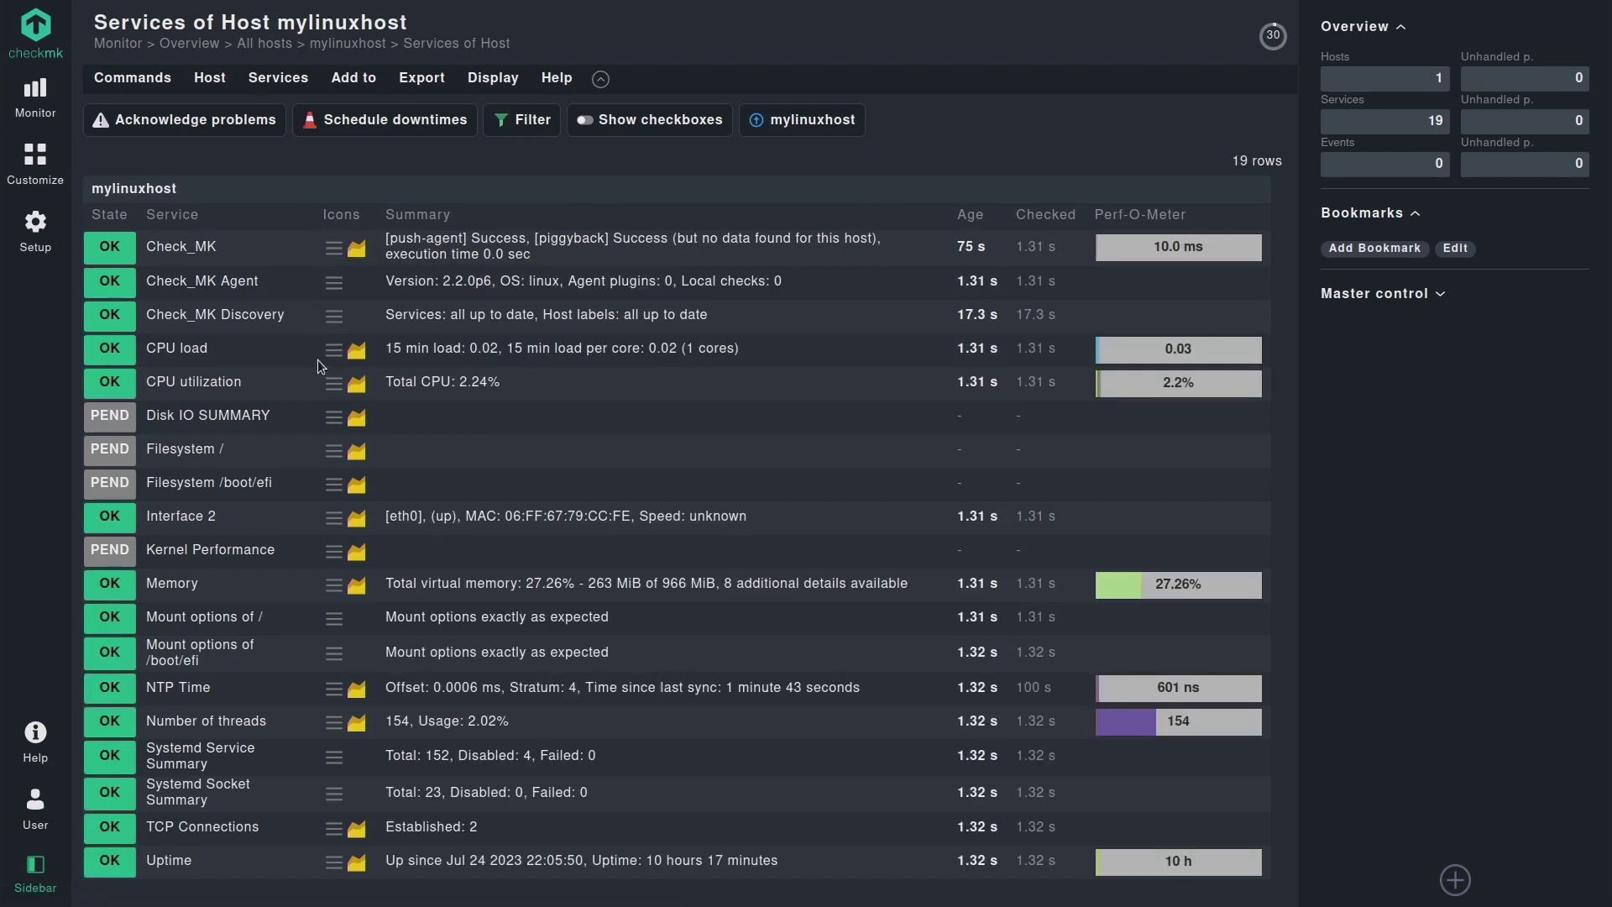